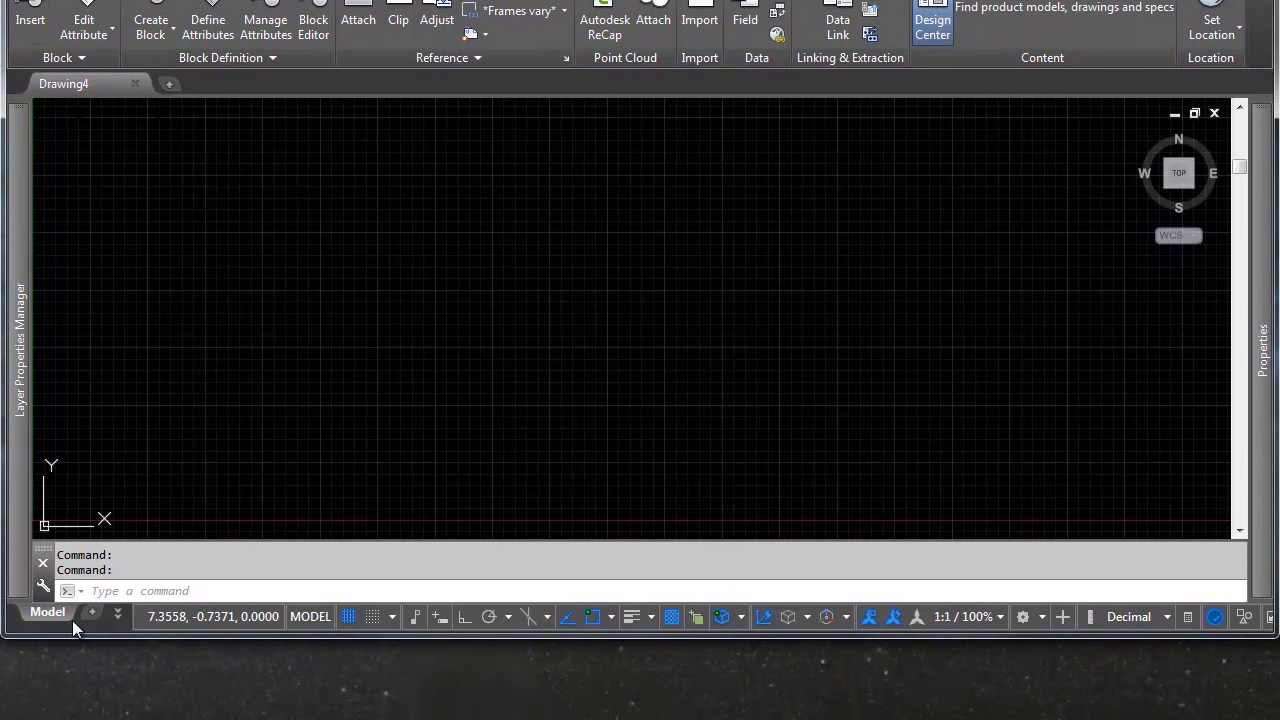
Step: Switch from the layout list to the Layout1 paper-space sheet with its gridded viewport
left_click(117, 614)
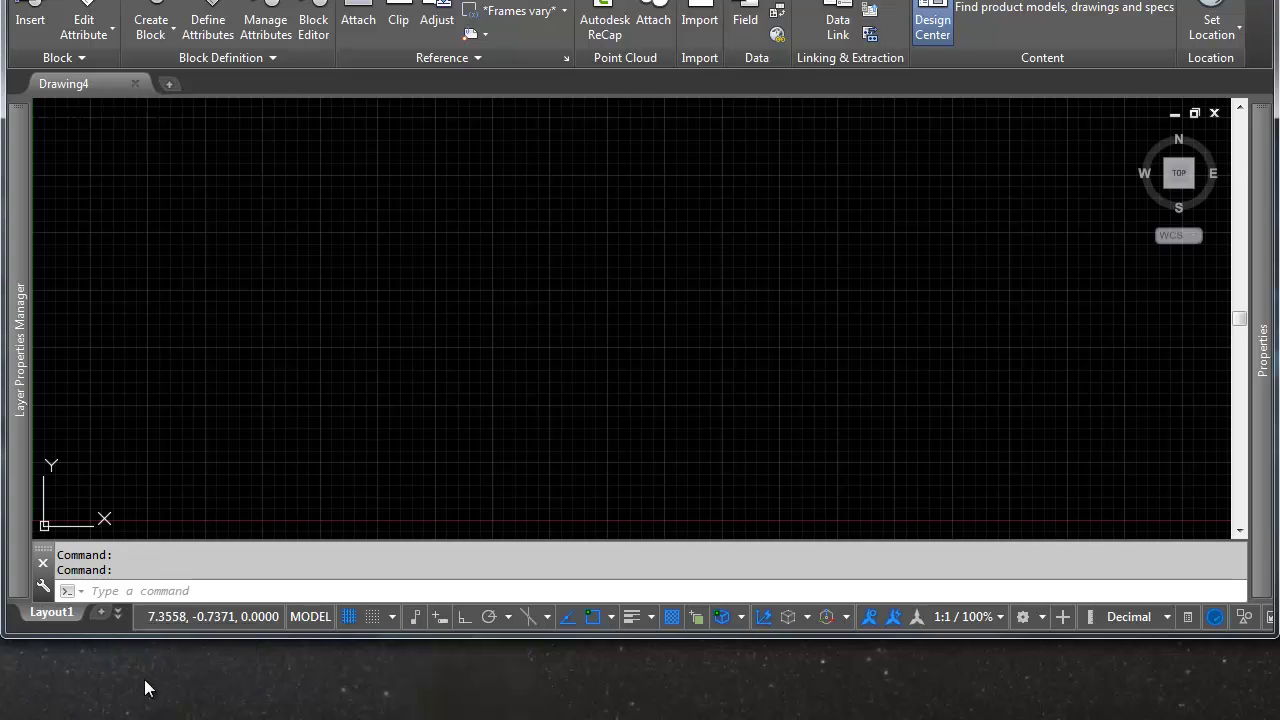
left_click(147, 676)
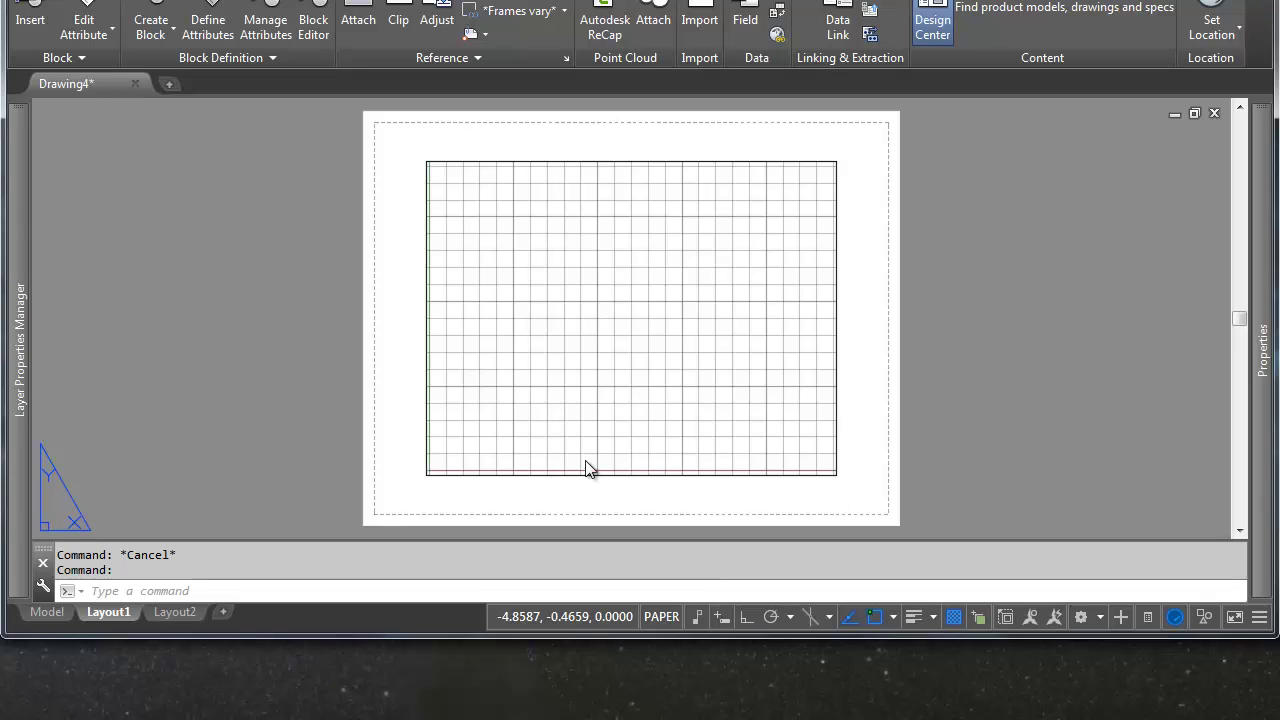
mouse_move(22, 524)
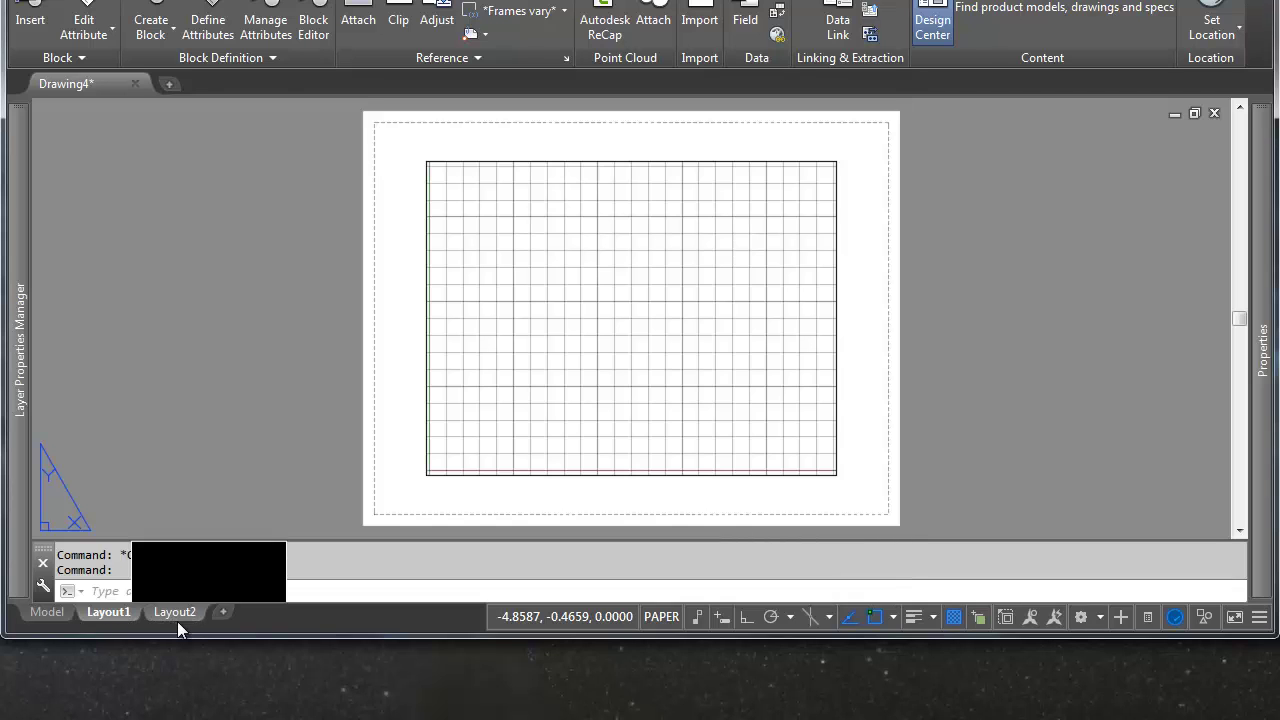
mouse_move(175, 612)
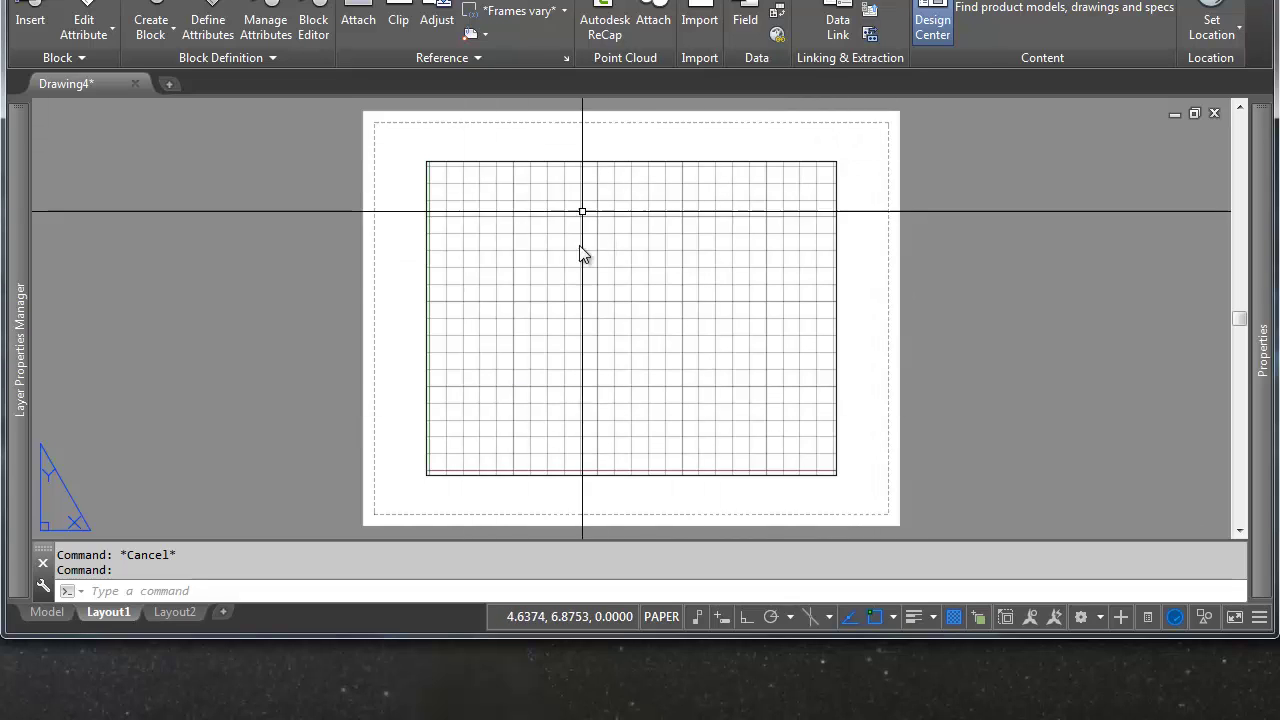
Step: Window-select the Layout1 viewport to reveal its 0.689879 scale
left_click(861, 148)
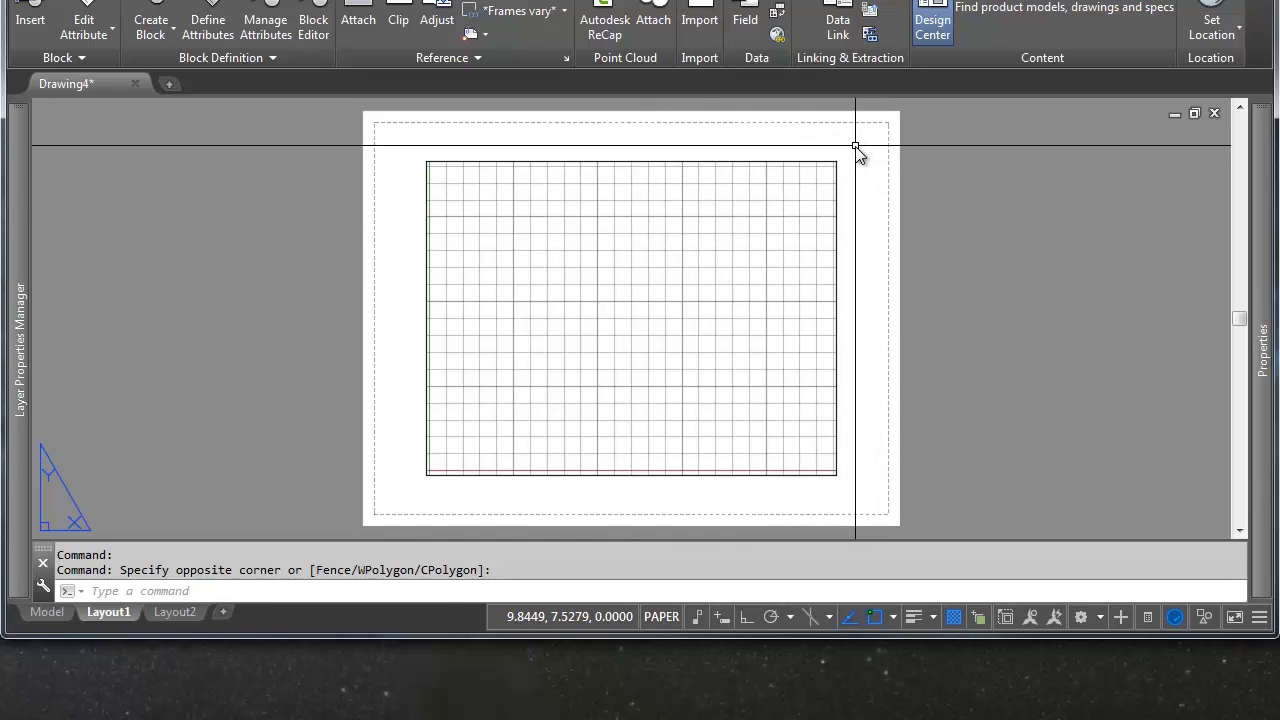
left_click(789, 203)
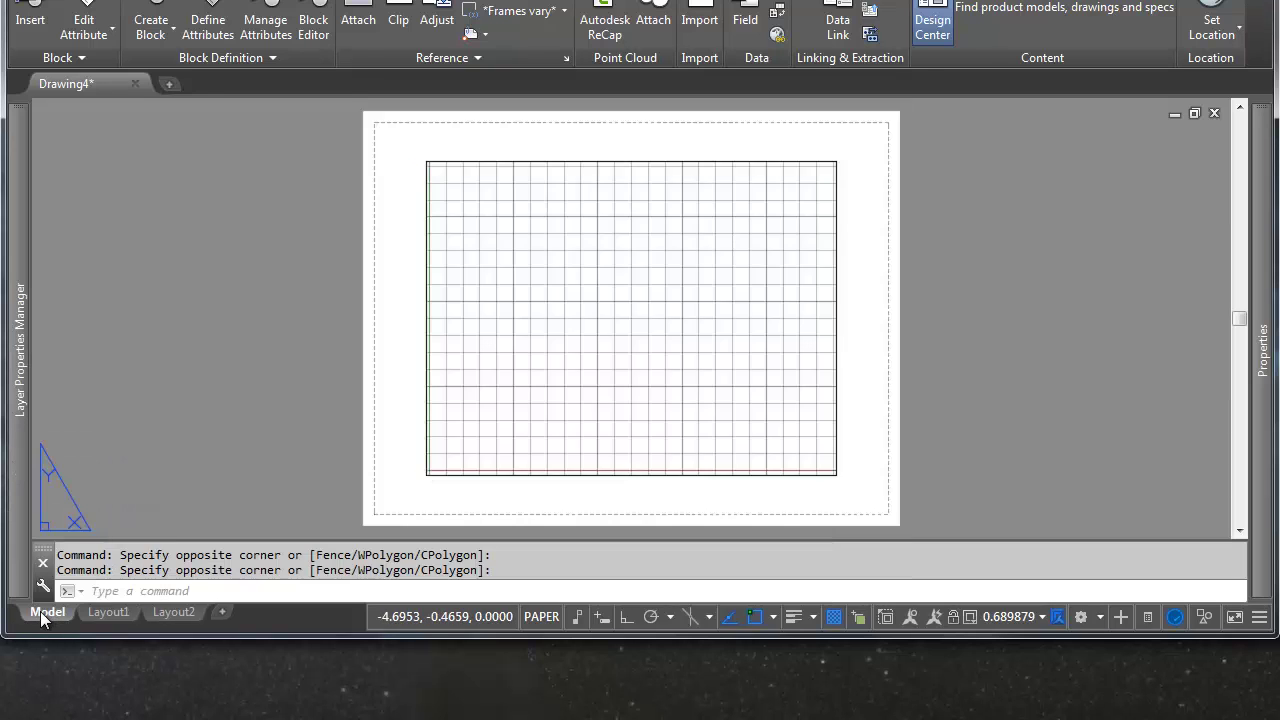
Step: In model space, draw a circle with the C command
left_click(46, 611)
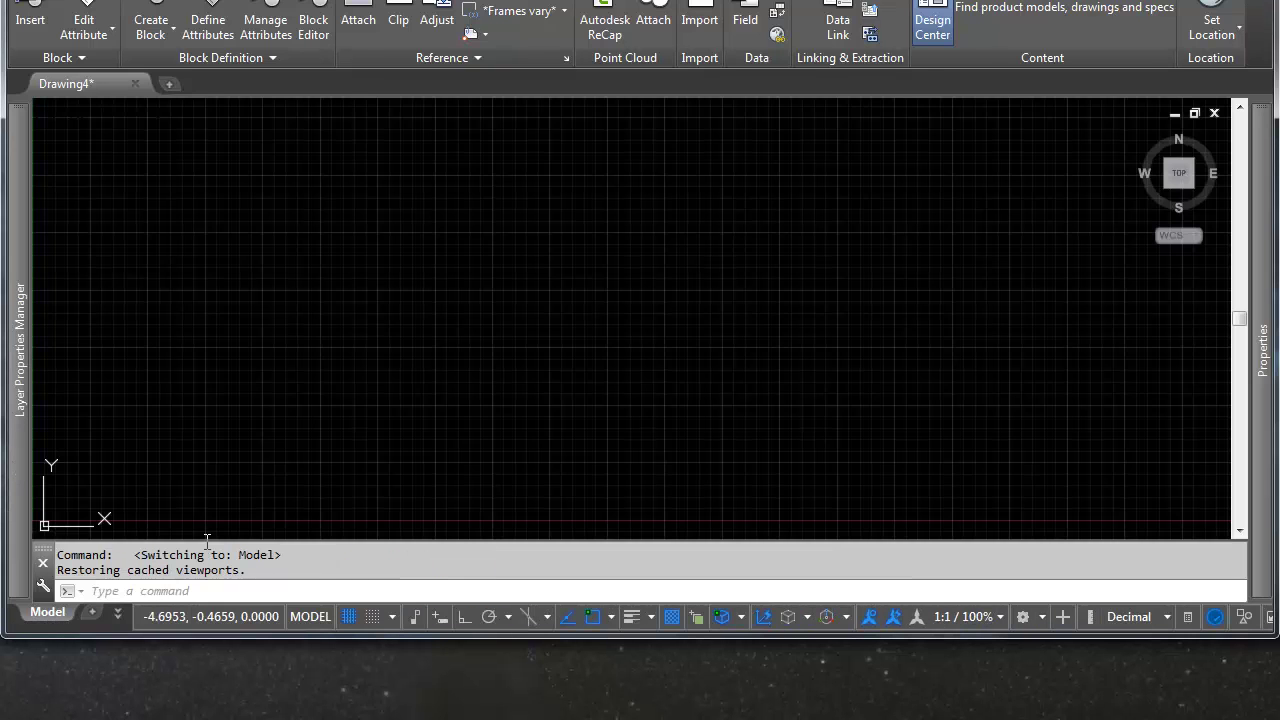
scroll(360, 385, "down", 3)
scroll(434, 334, "up", 4)
type("c")
key("Return")
left_click(419, 383)
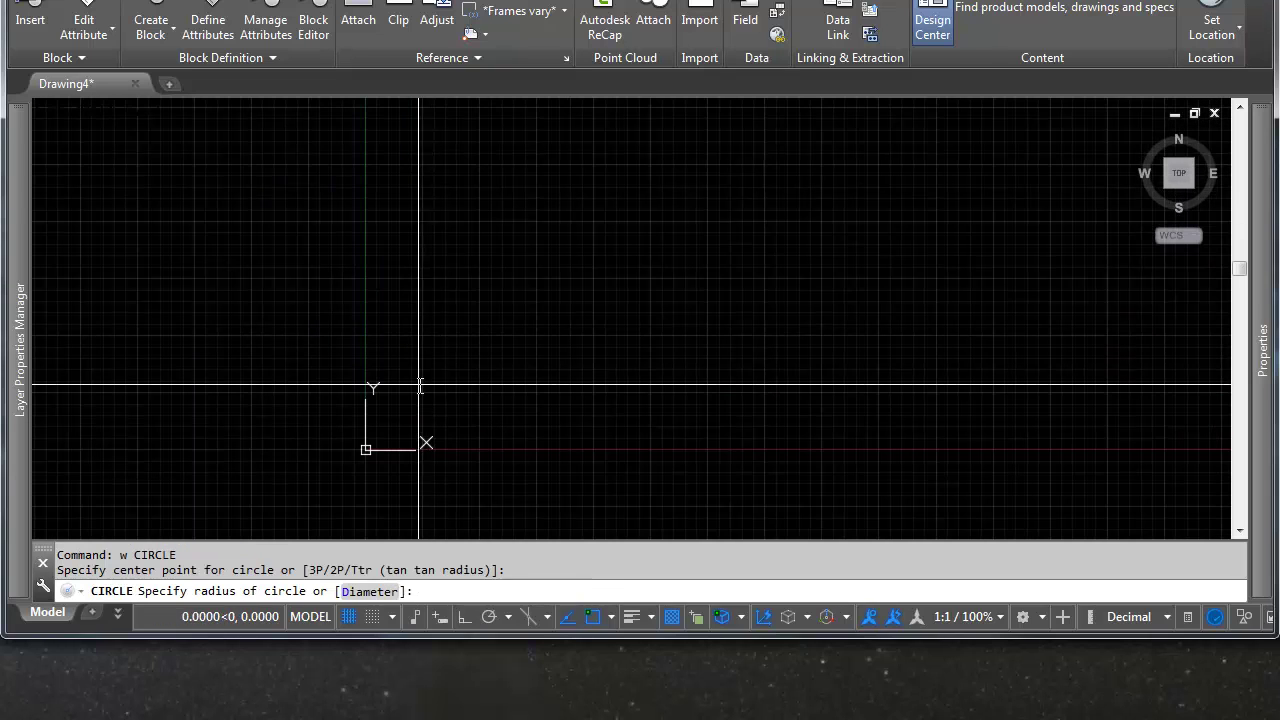
left_click(500, 354)
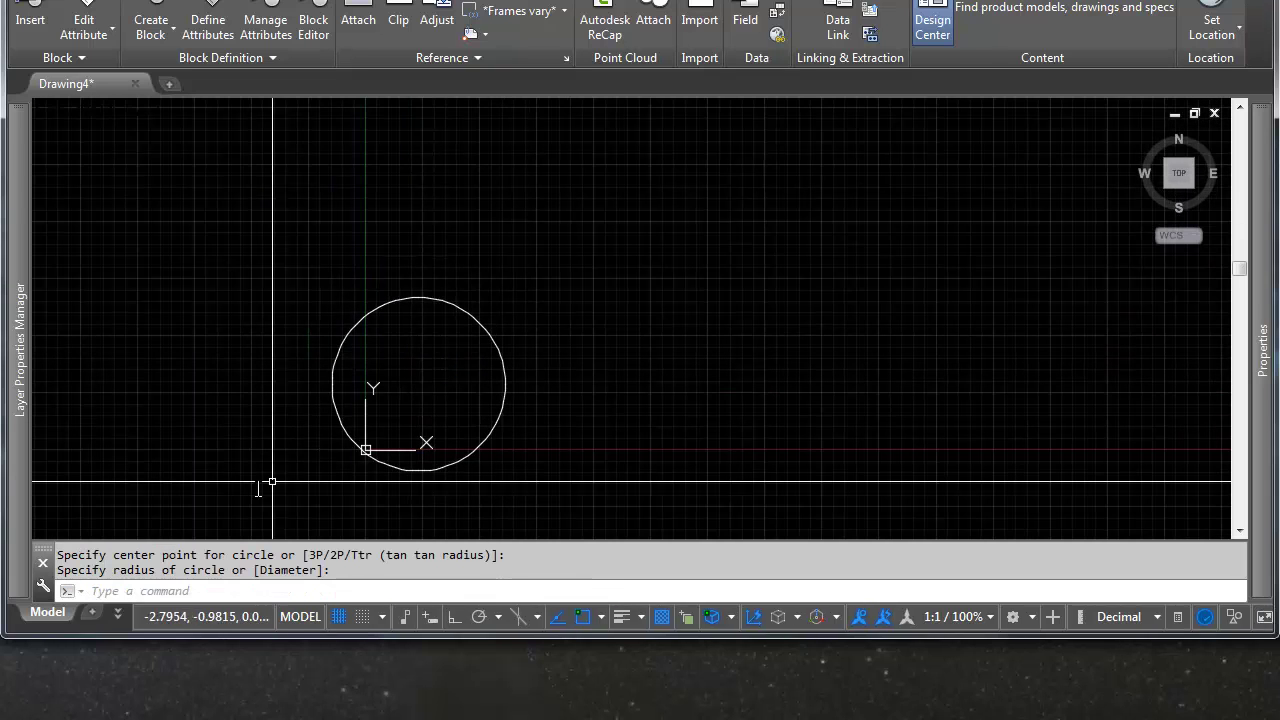
Step: Return to Layout1 and begin a selection on the sheet
left_click(118, 616)
left_click(134, 674)
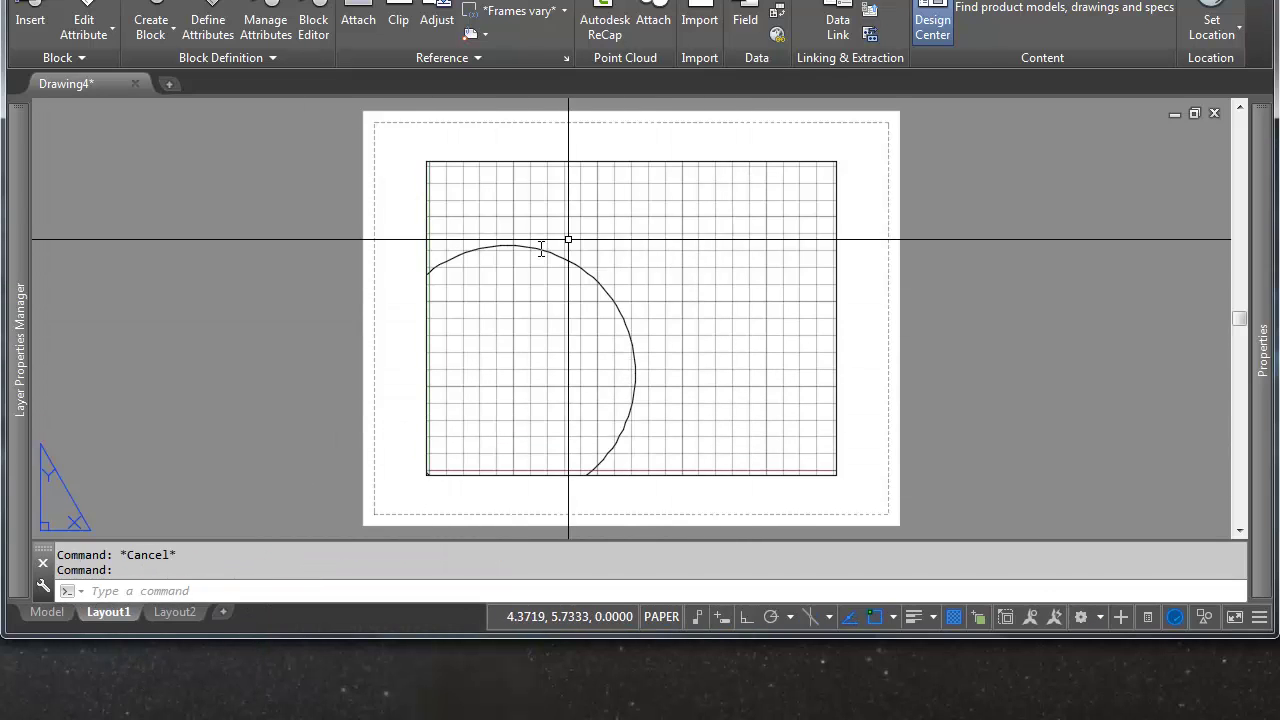
left_click(742, 281)
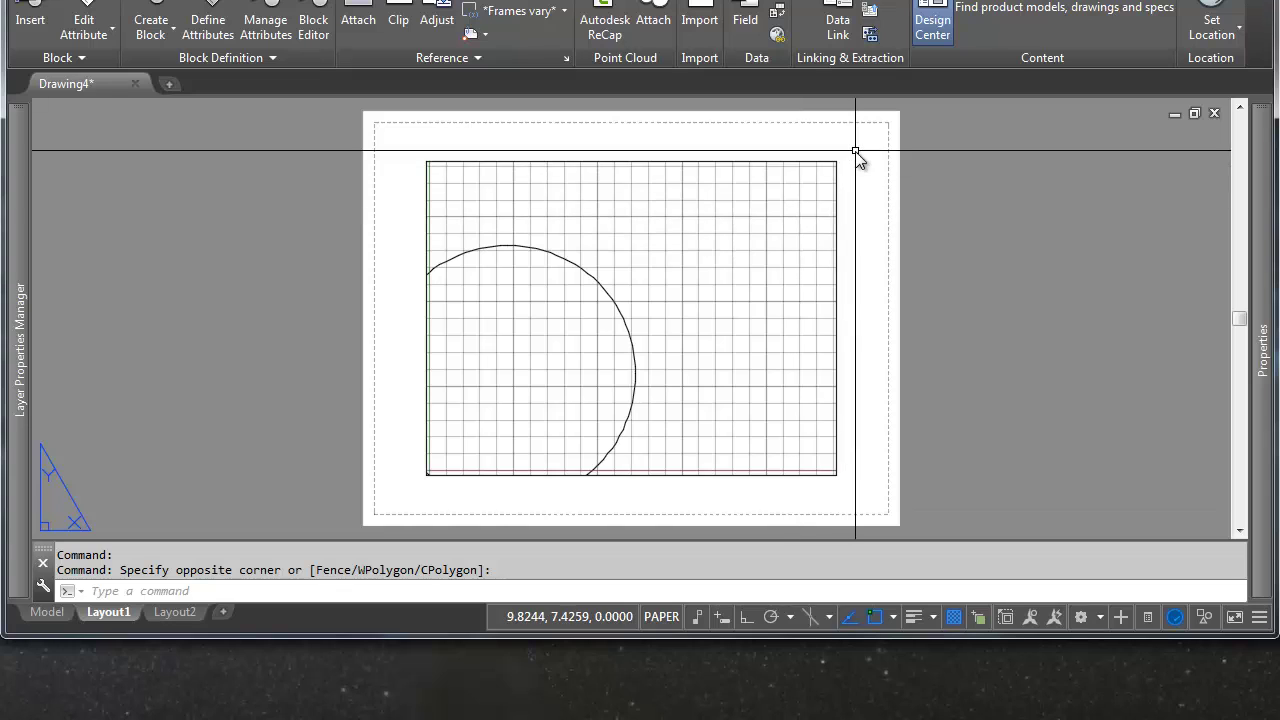
Step: Set the Layout1 viewport scale to 1/2" = 1'-0"
double_click(757, 265)
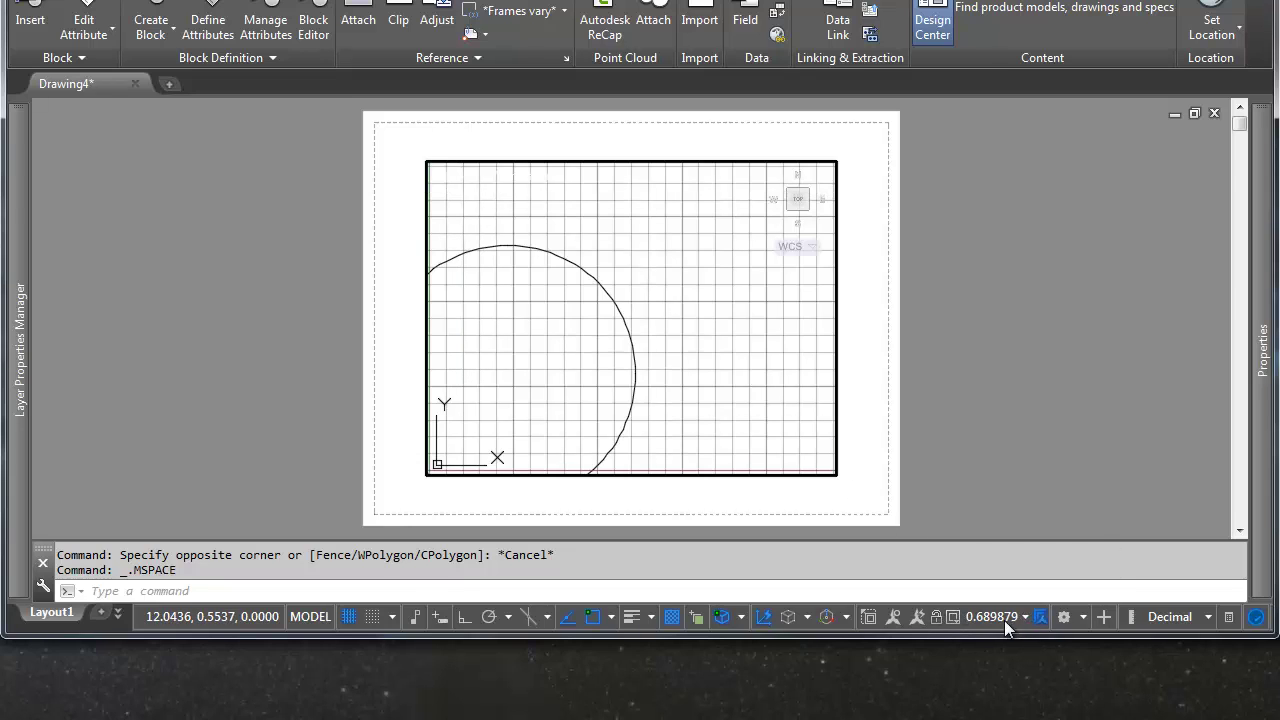
left_click(1018, 617)
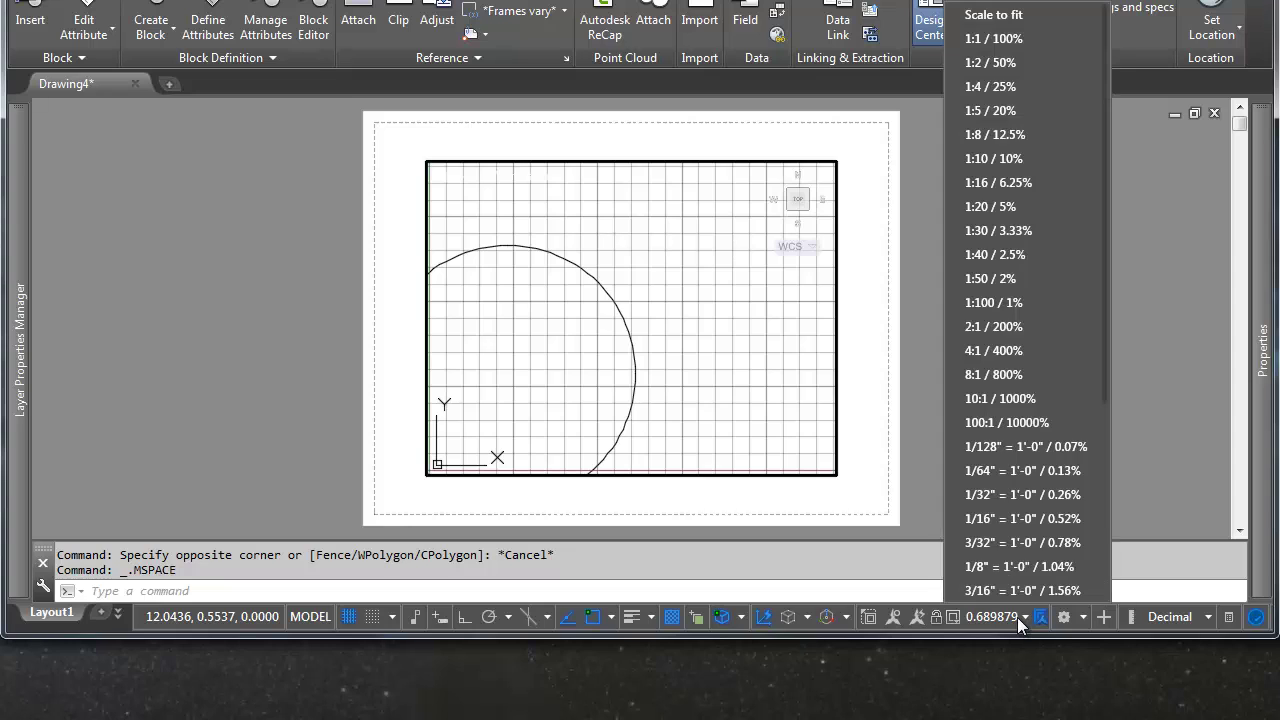
scroll(1051, 192, "down", 4)
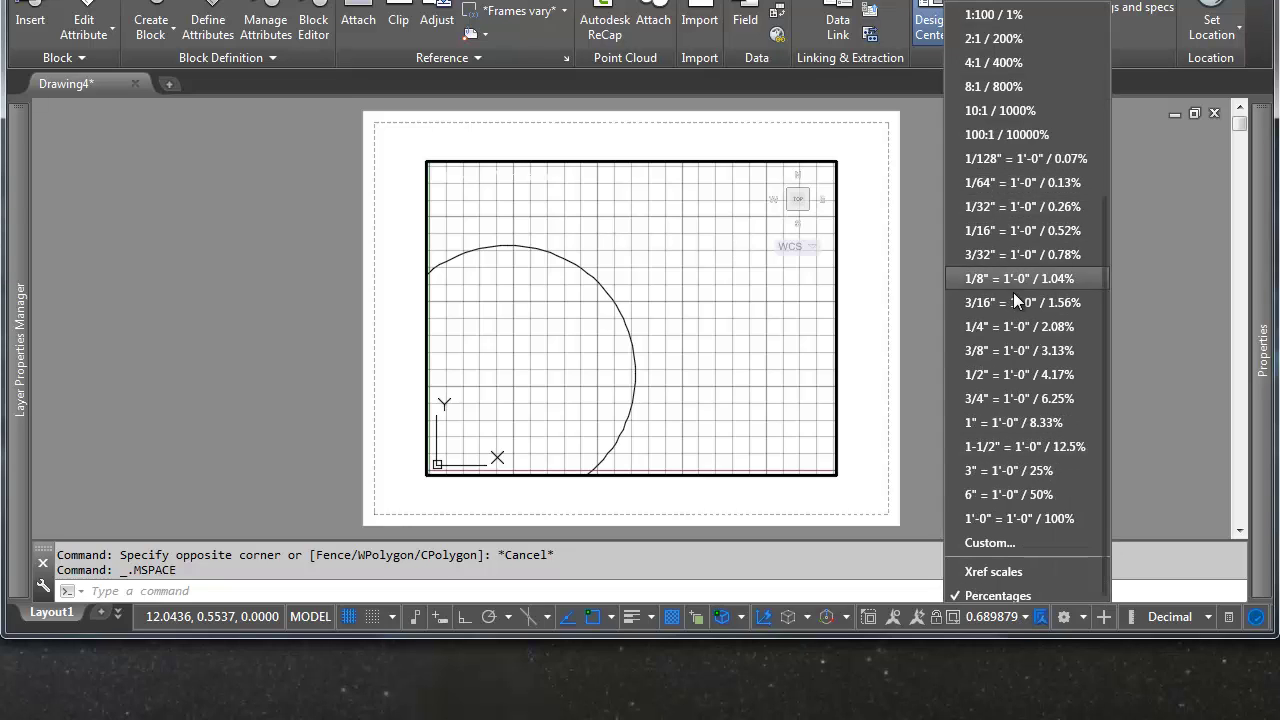
left_click(1011, 375)
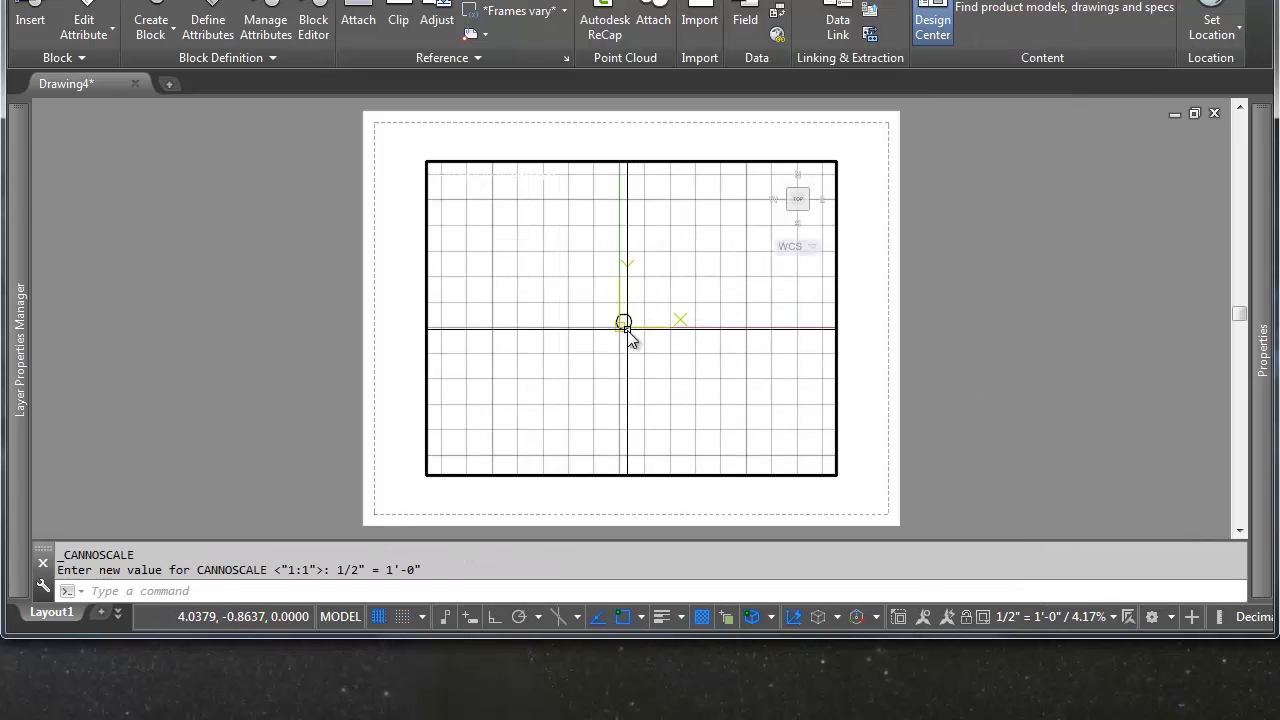
double_click(938, 334)
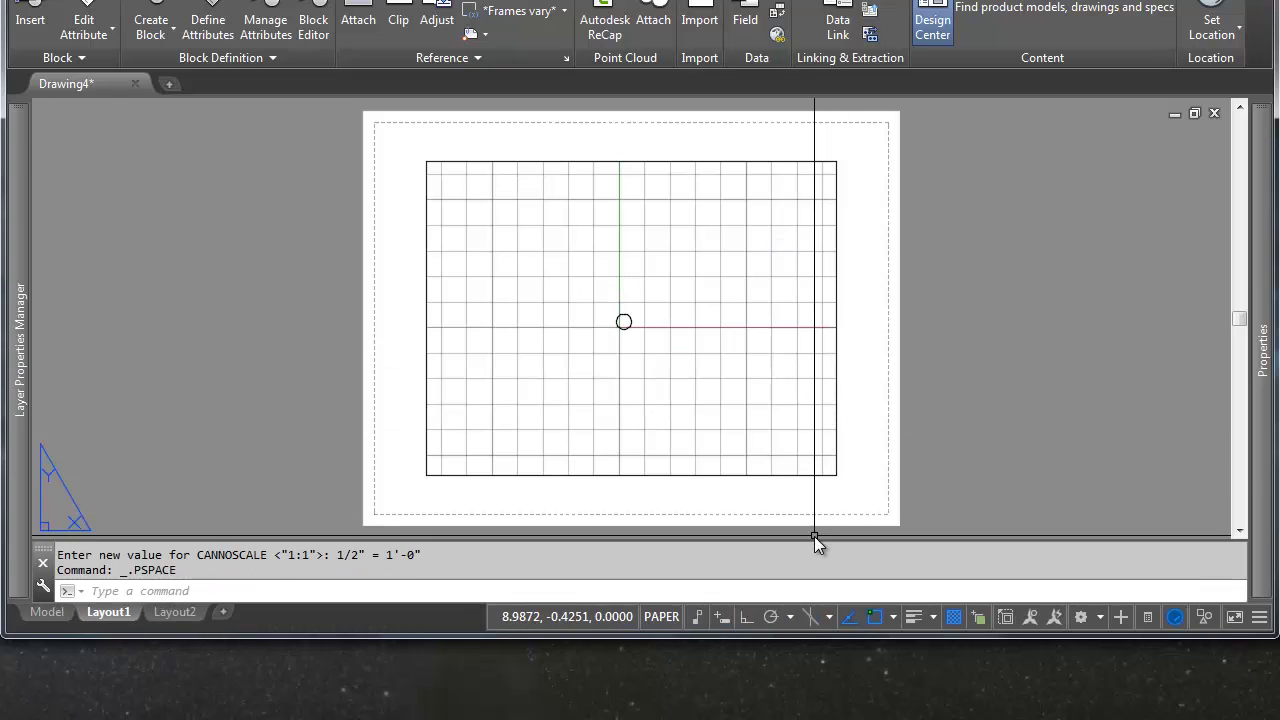
Step: Turn off the grid inside the viewport with F7 and return to paper space
double_click(750, 371)
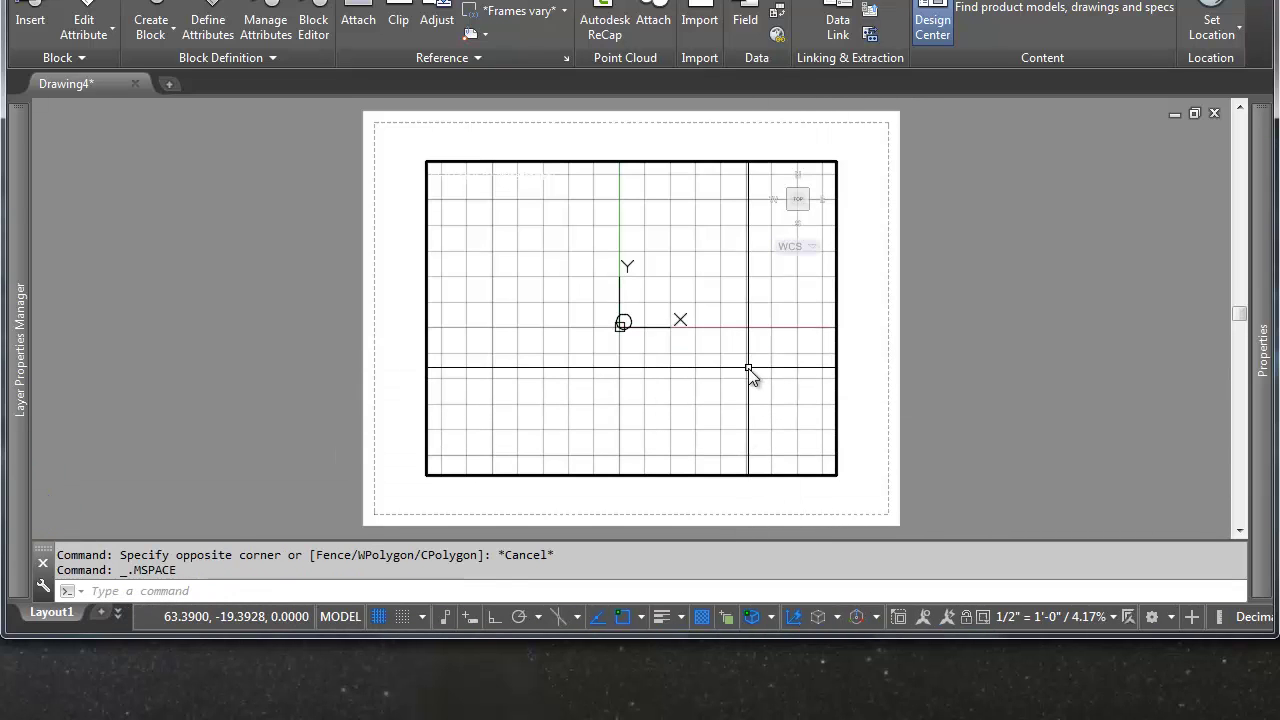
key("F7")
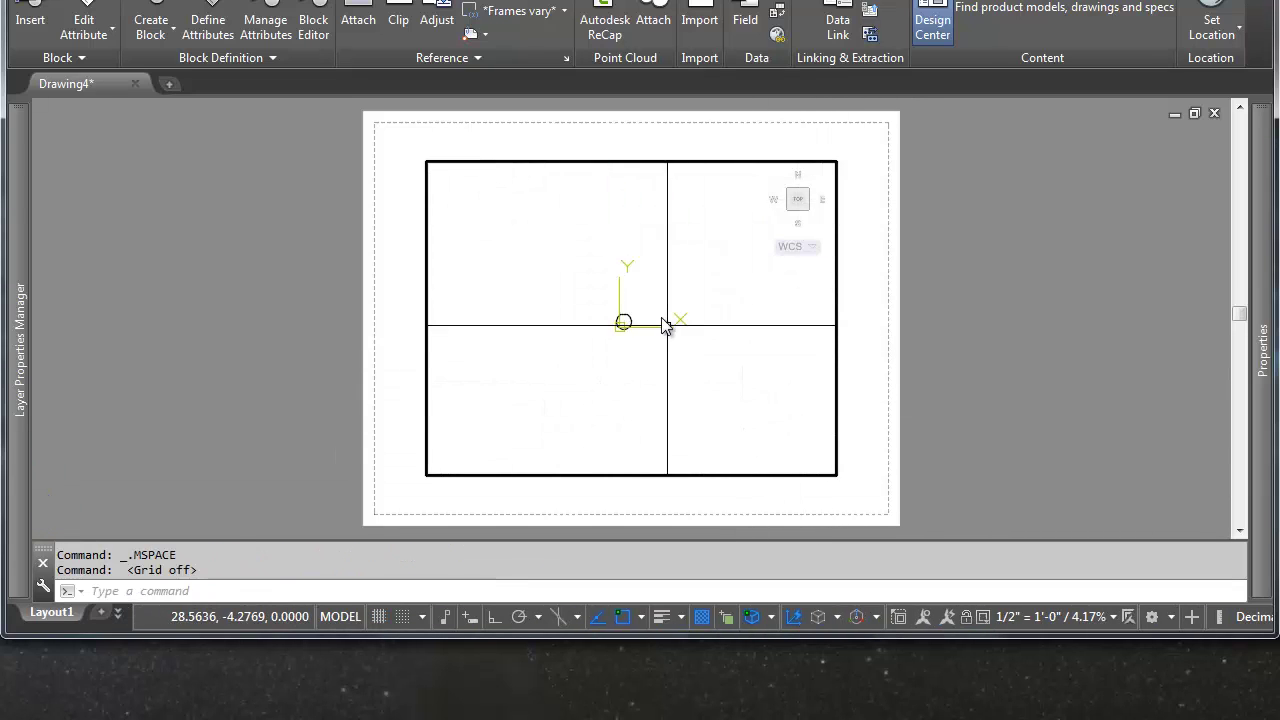
double_click(954, 292)
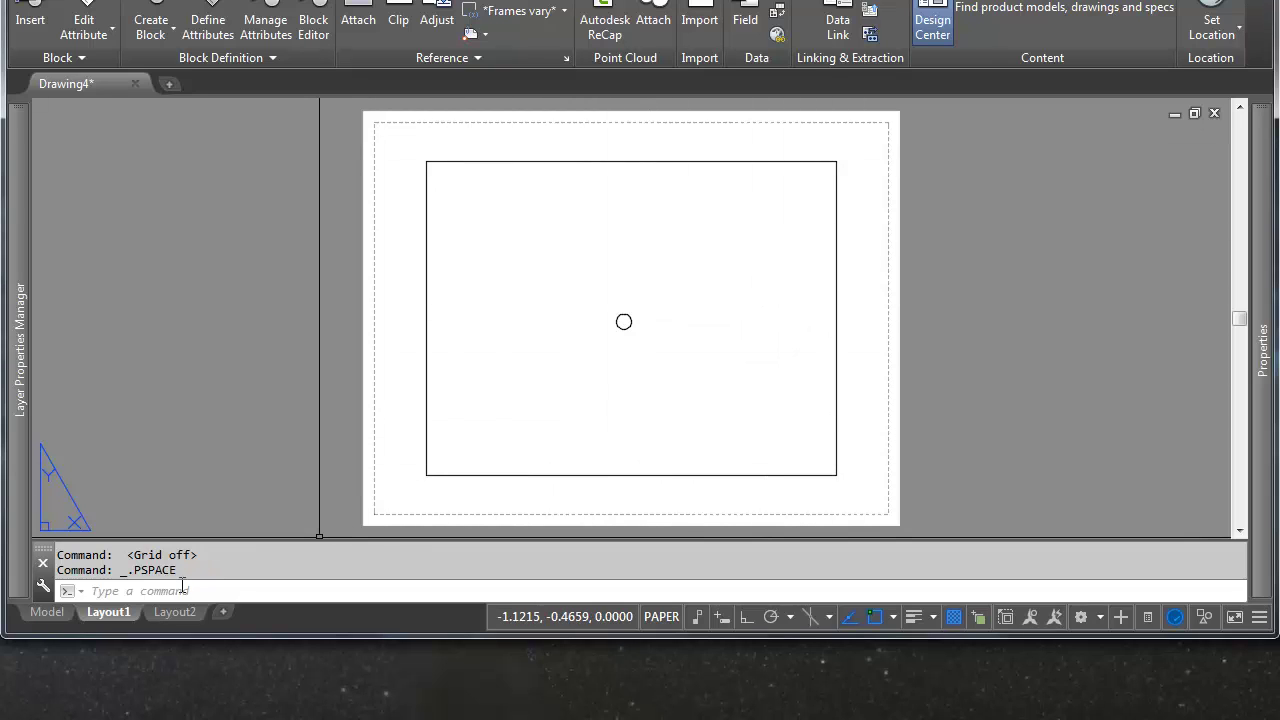
Step: In model space, draw a second circle of radius 6
left_click(53, 614)
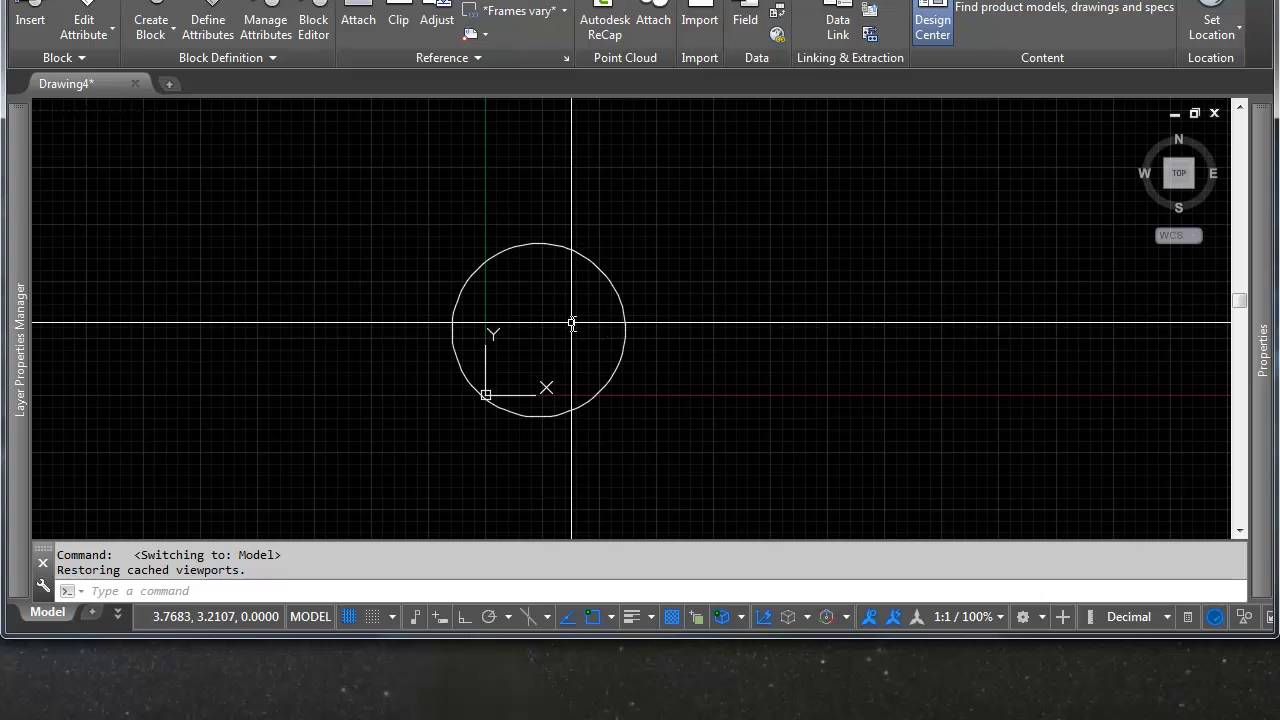
type("w")
key("Return")
left_click(575, 322)
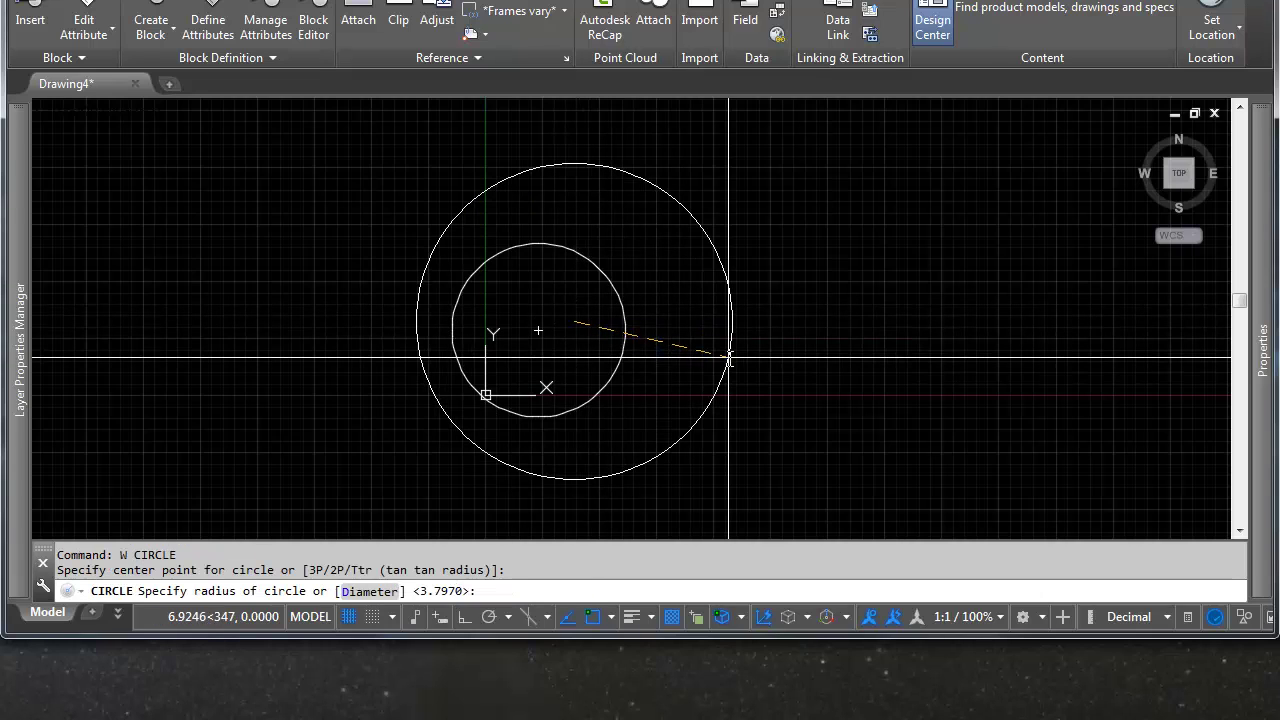
type("6")
key("Return")
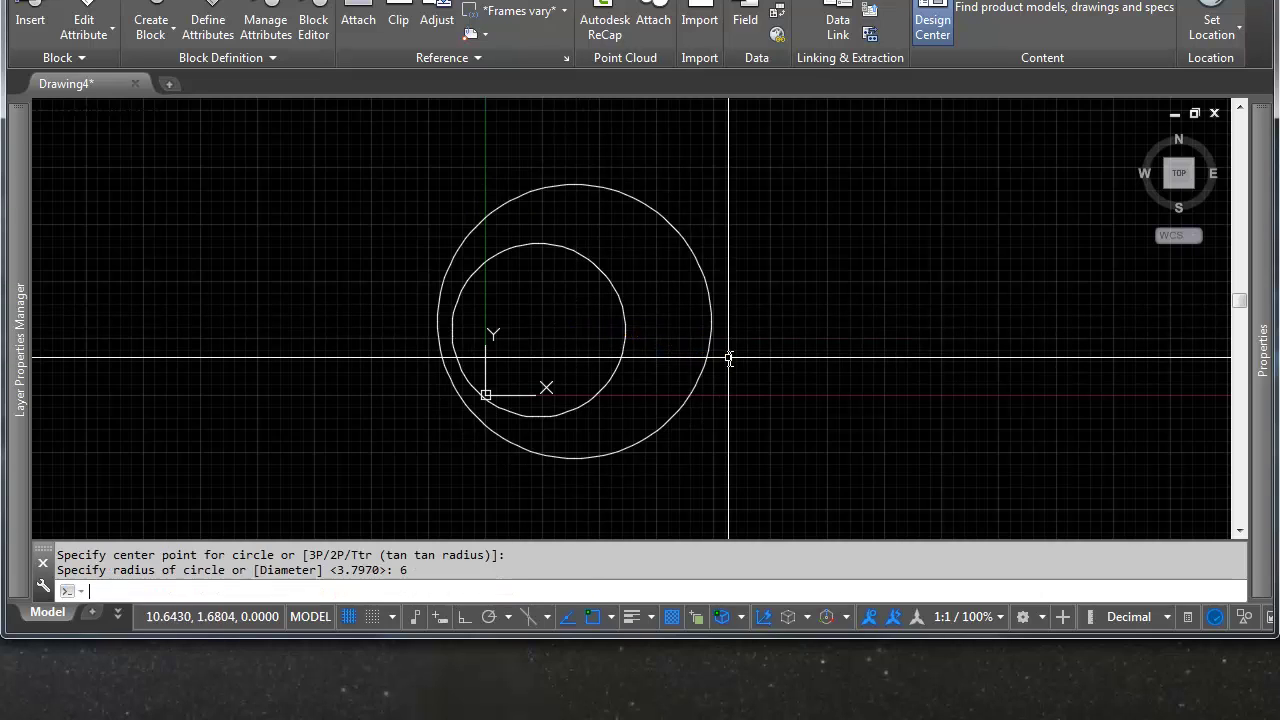
Step: Change the drawing units format to Architectural
left_click(1165, 617)
left_click(1112, 492)
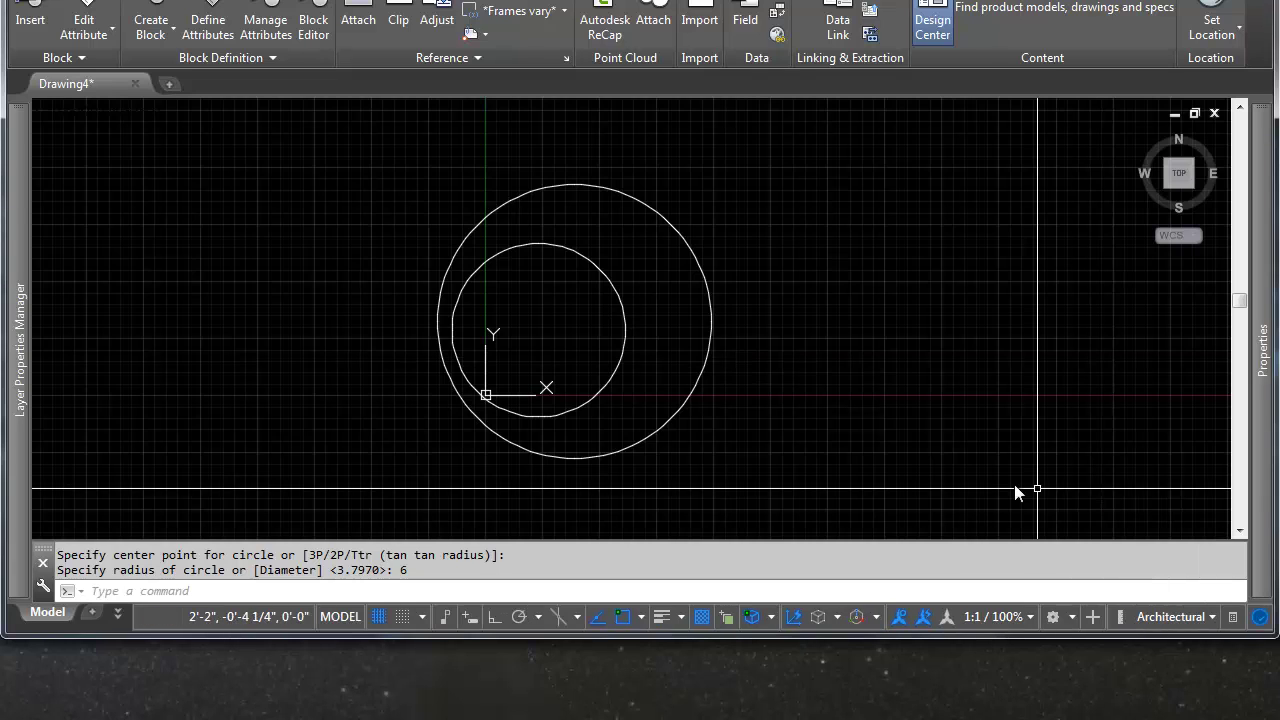
key("Escape")
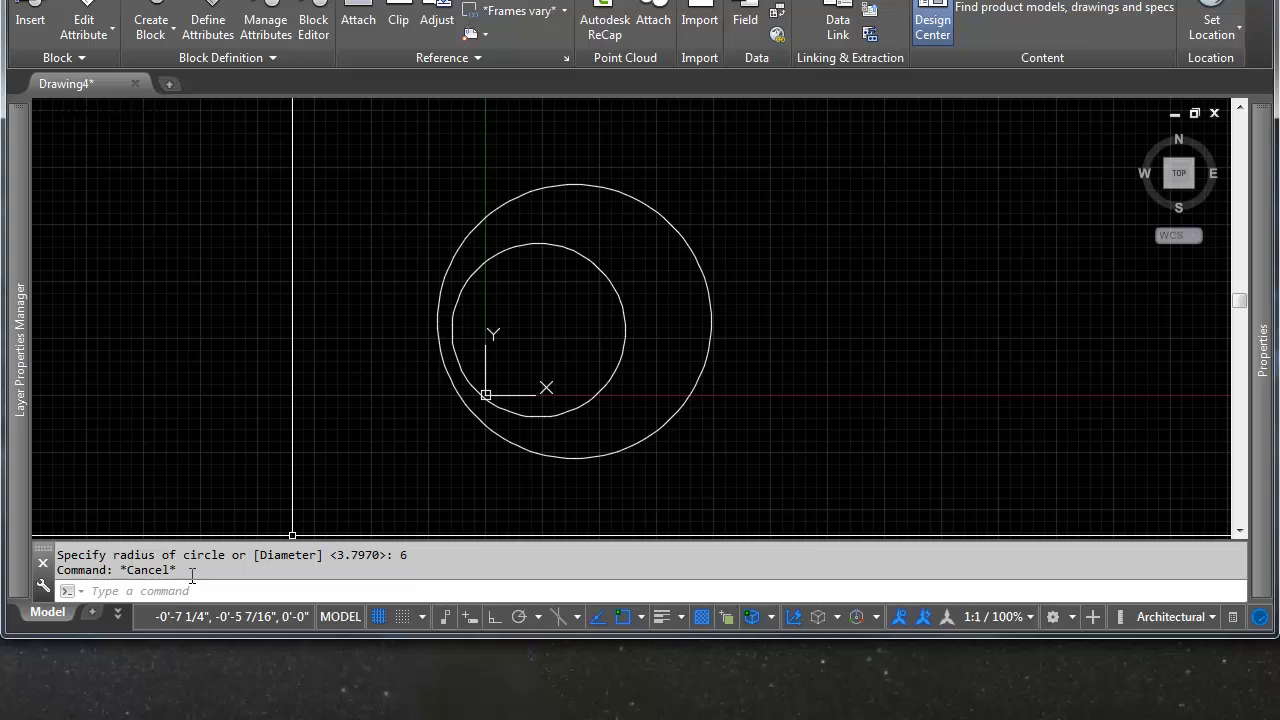
left_click(114, 614)
Step: Back in Layout1, zoom out and pan inside the viewport until both circles sit small and centred
left_click(126, 674)
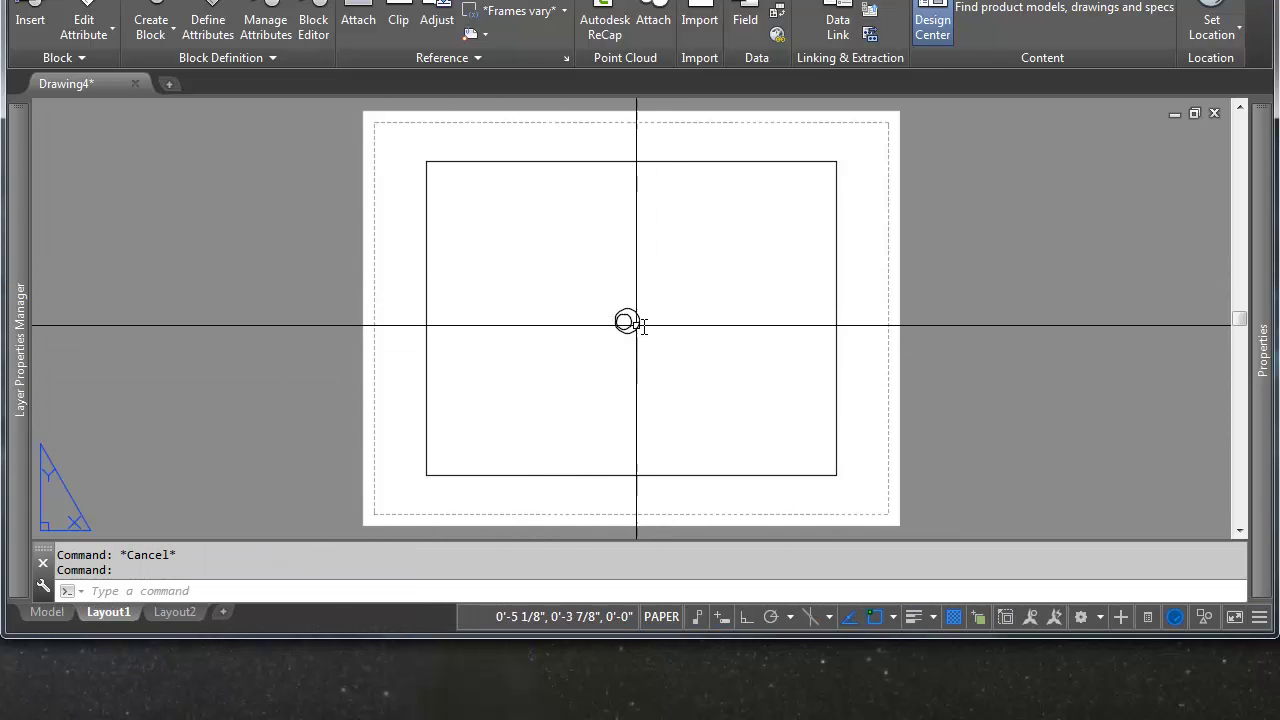
scroll(631, 327, "up", 5)
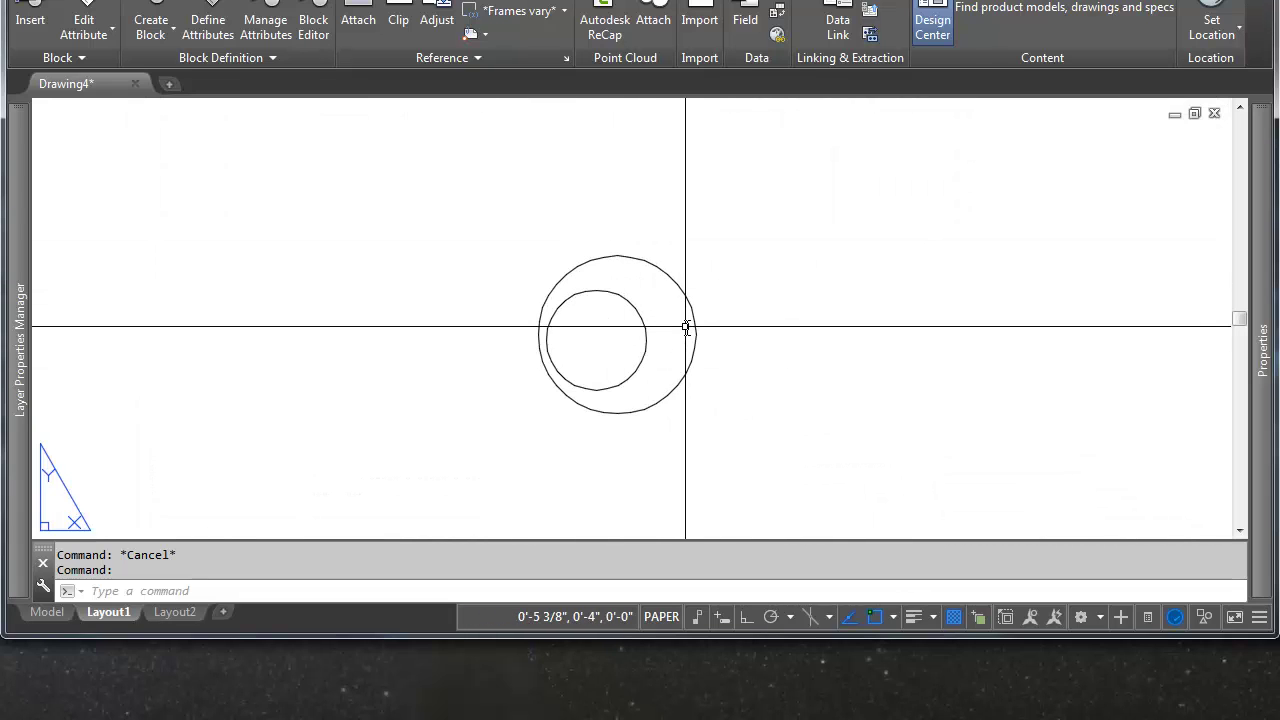
scroll(682, 325, "down", 4)
scroll(679, 323, "down", 3)
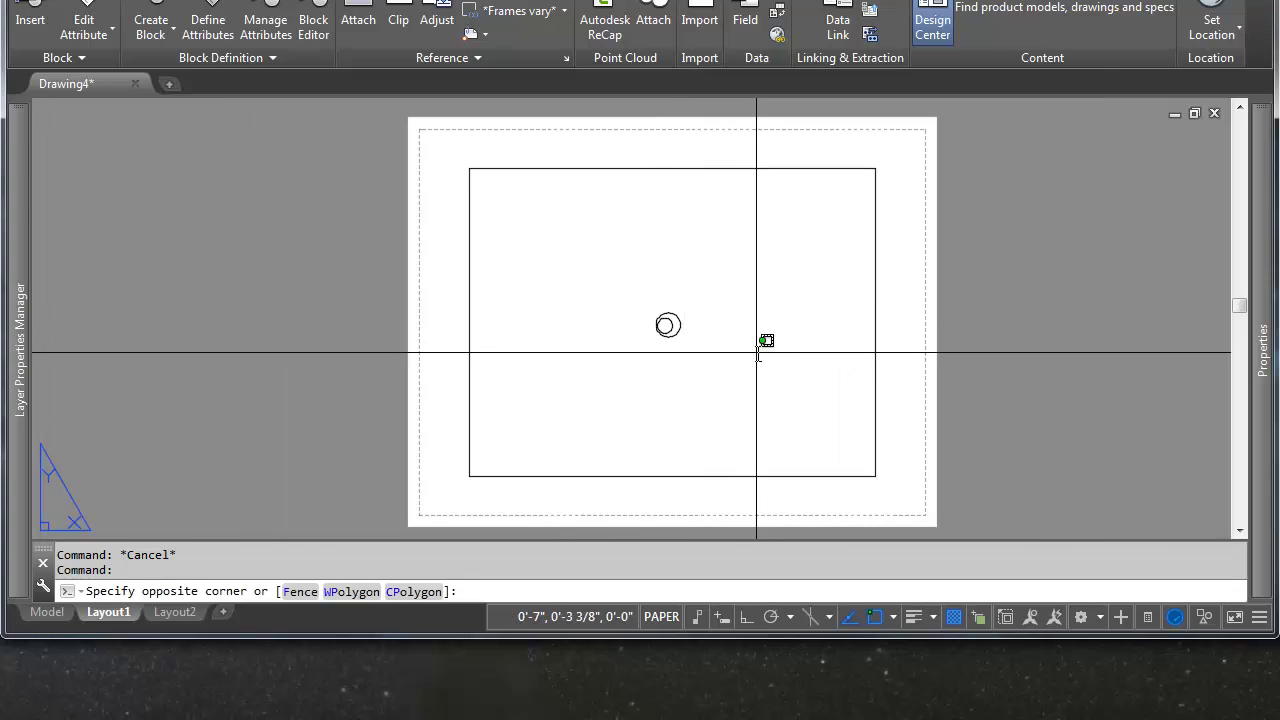
double_click(757, 353)
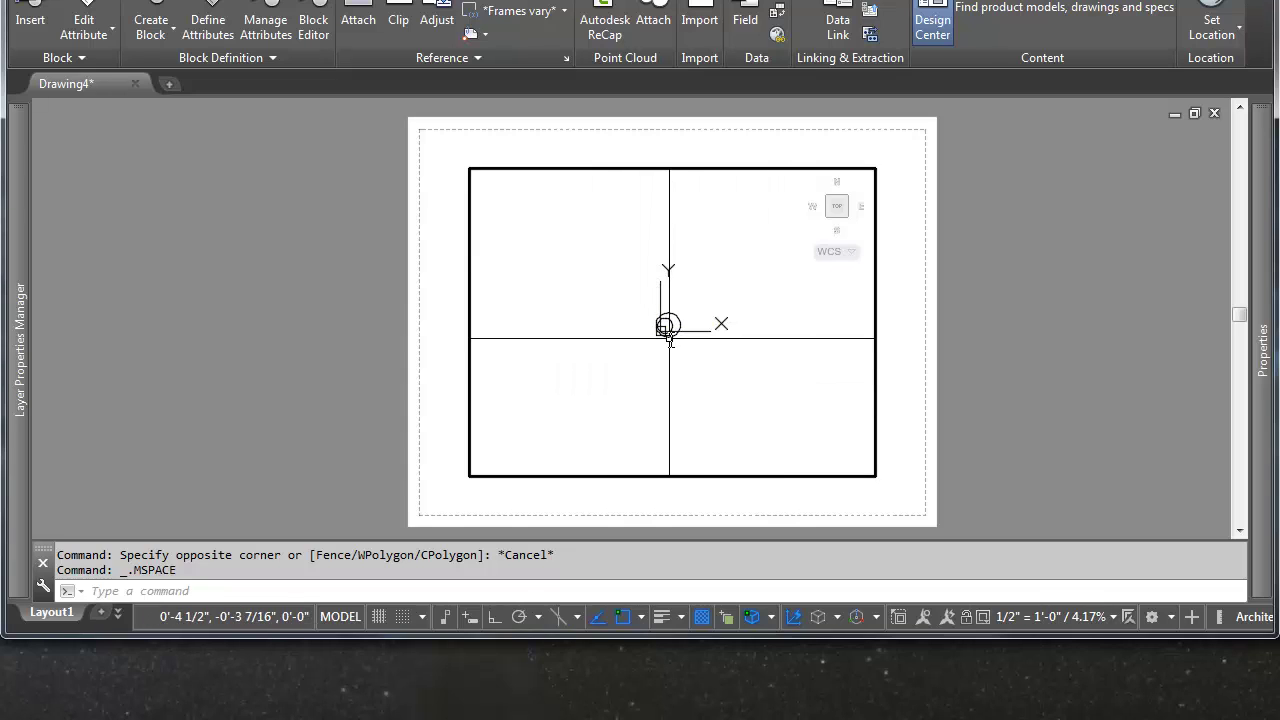
double_click(958, 301)
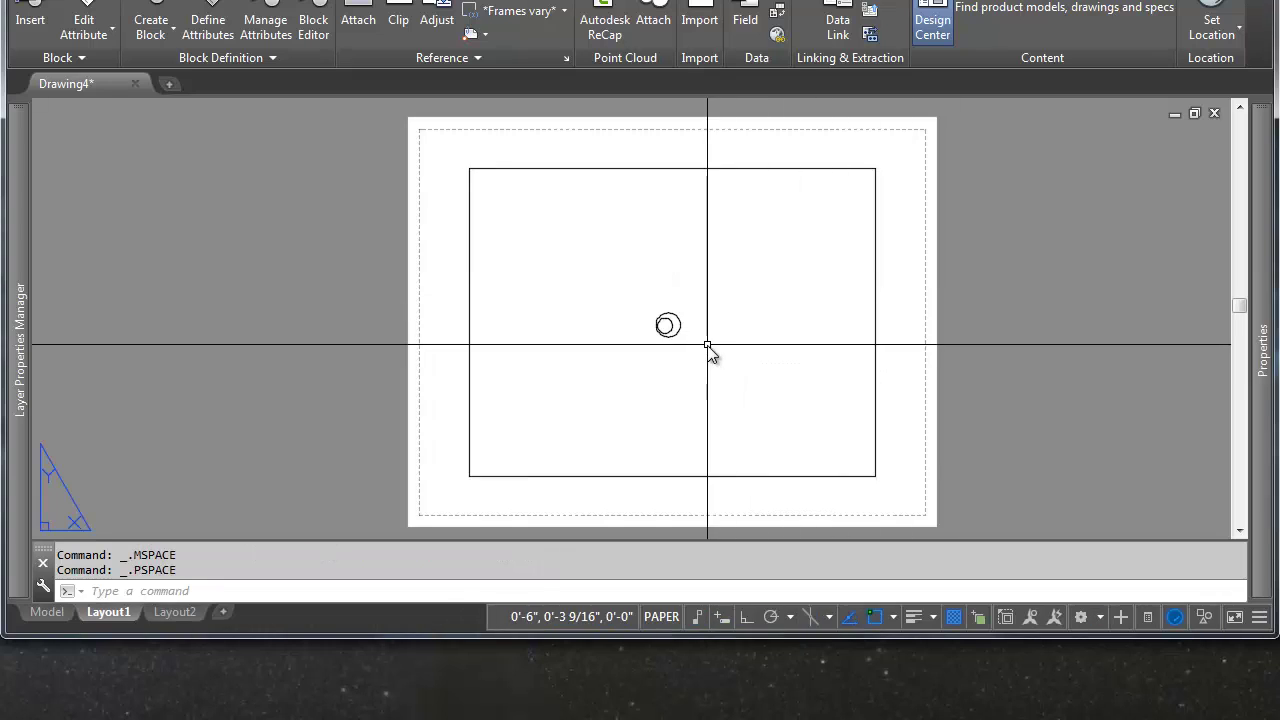
scroll(707, 347, "up", 5)
double_click(757, 300)
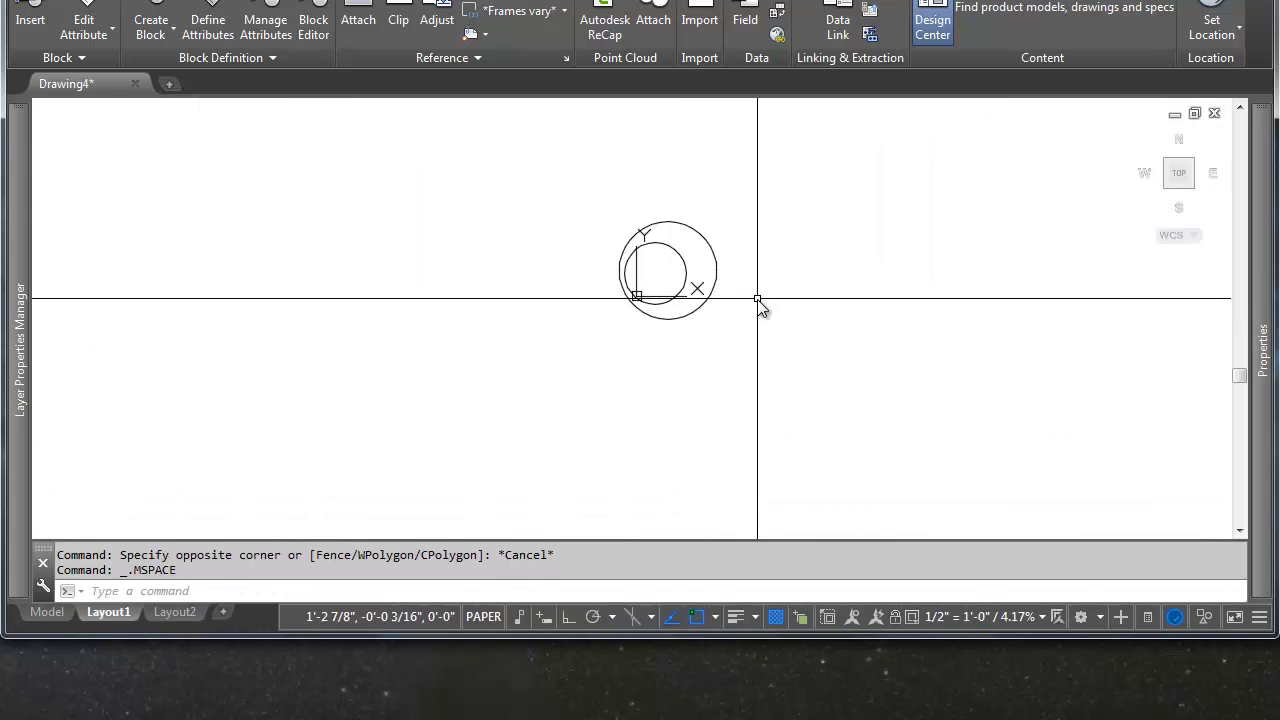
scroll(684, 355, "down", 5)
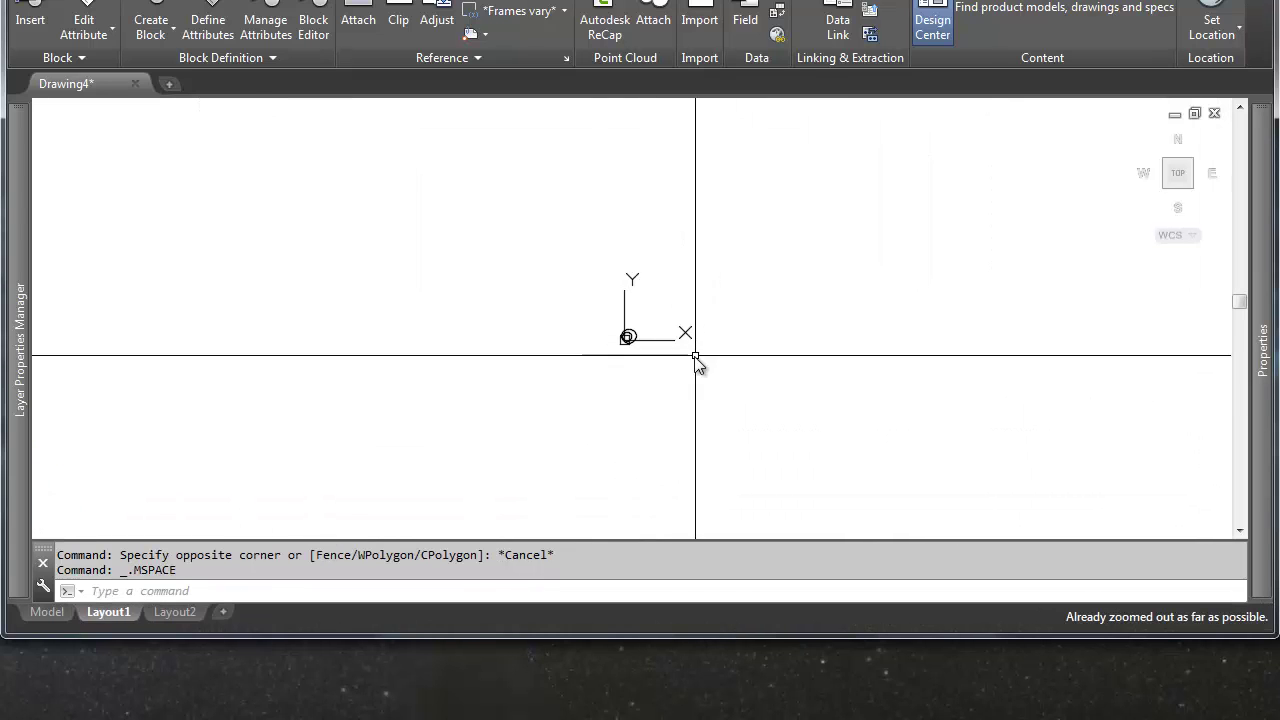
scroll(660, 349, "up", 5)
middle_click_drag(471, 234, 651, 318)
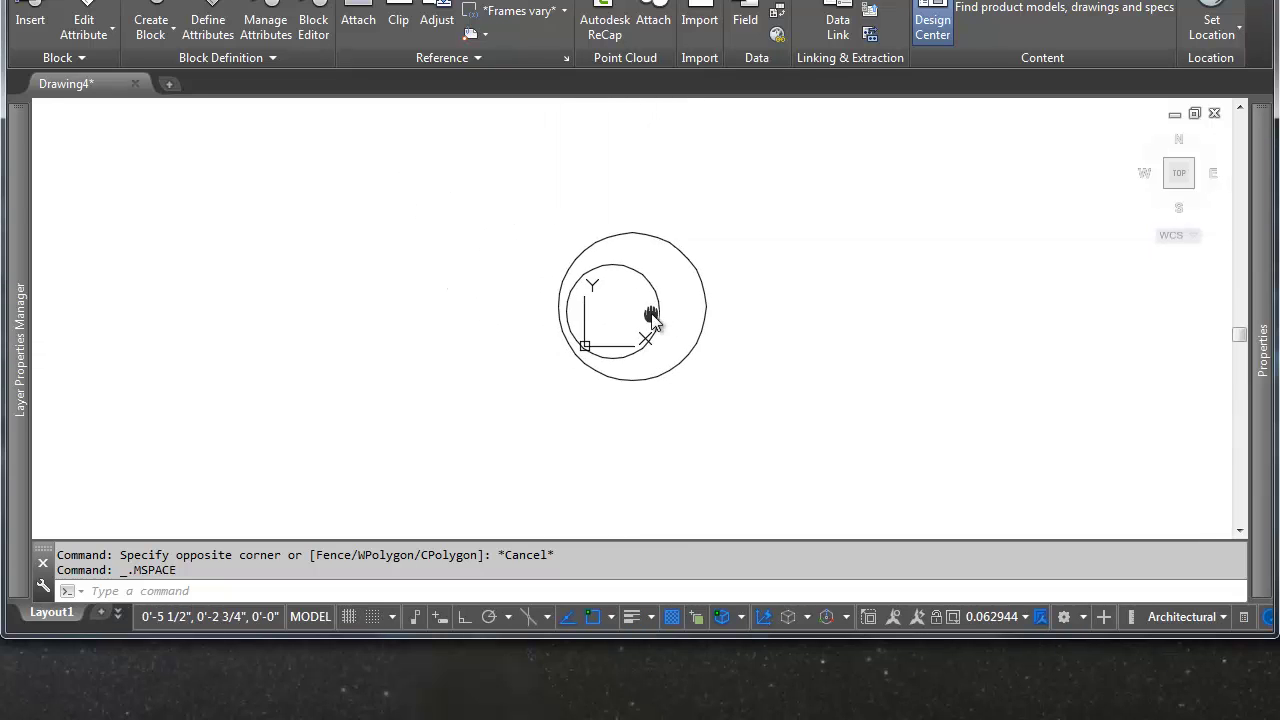
scroll(651, 318, "down", 5)
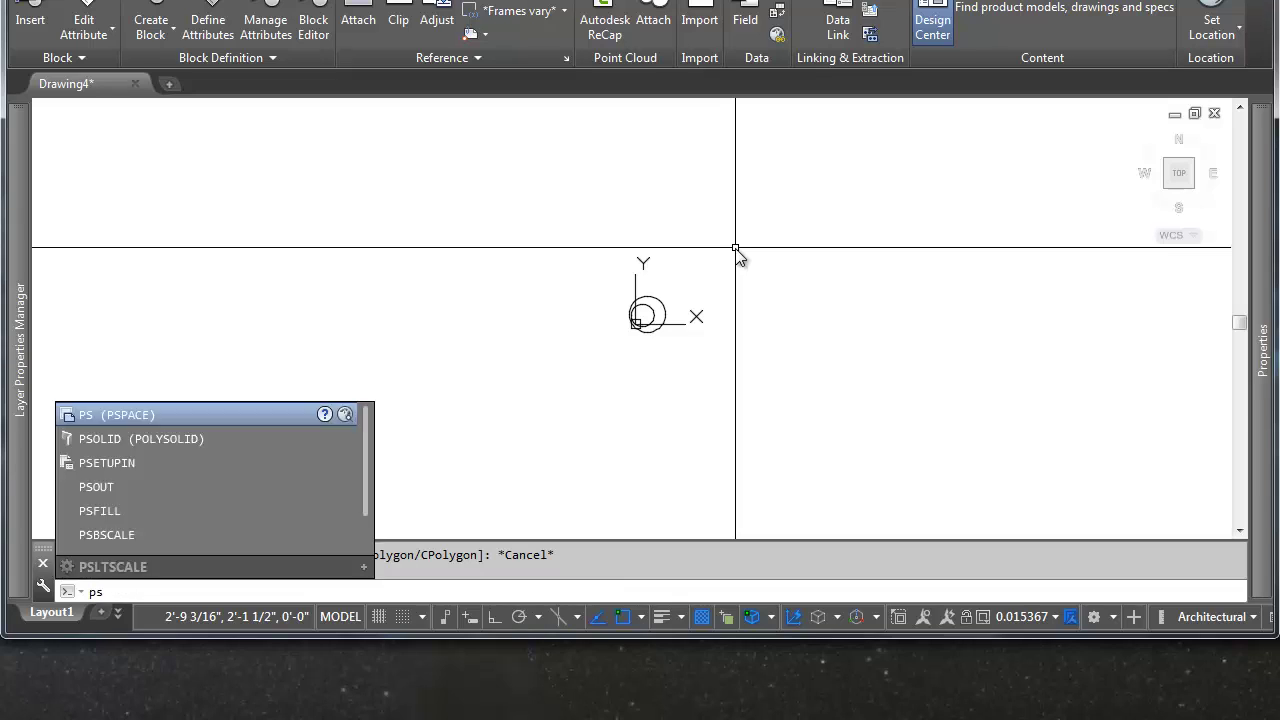
Step: Set the viewport scale to 1/2" = 1'-0" and recentre the circles
key("Return")
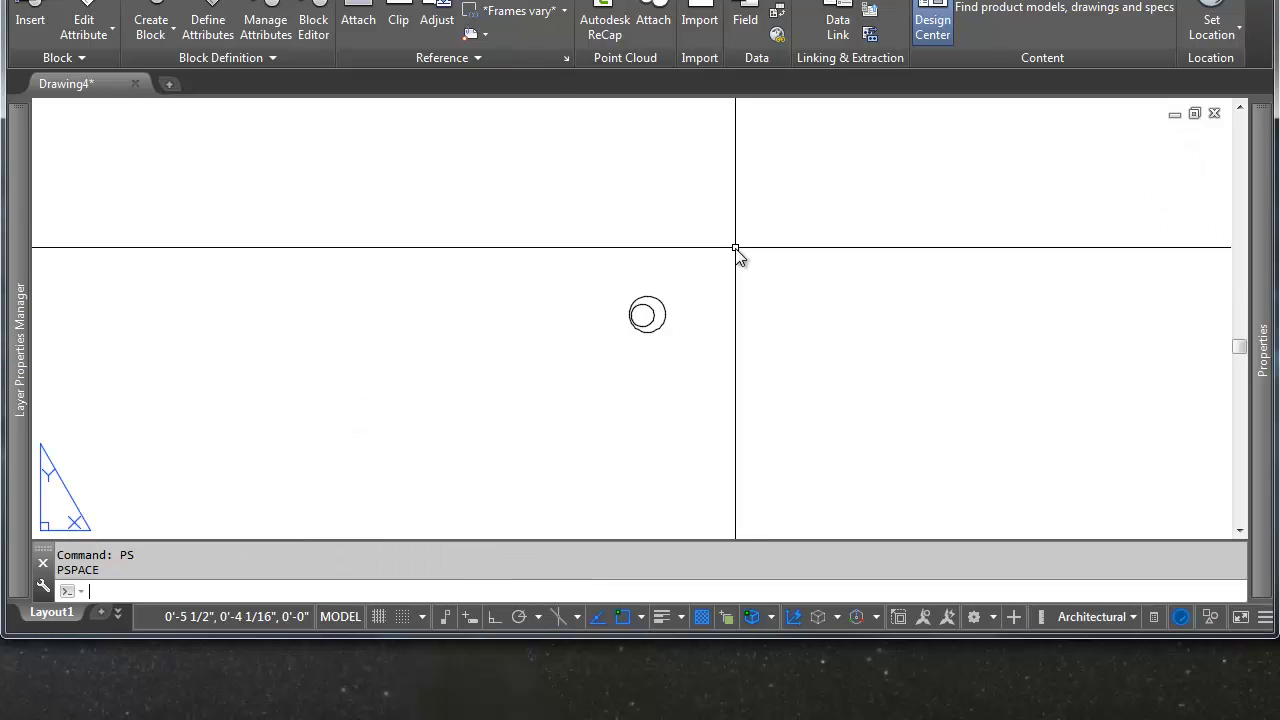
scroll(740, 280, "down", 5)
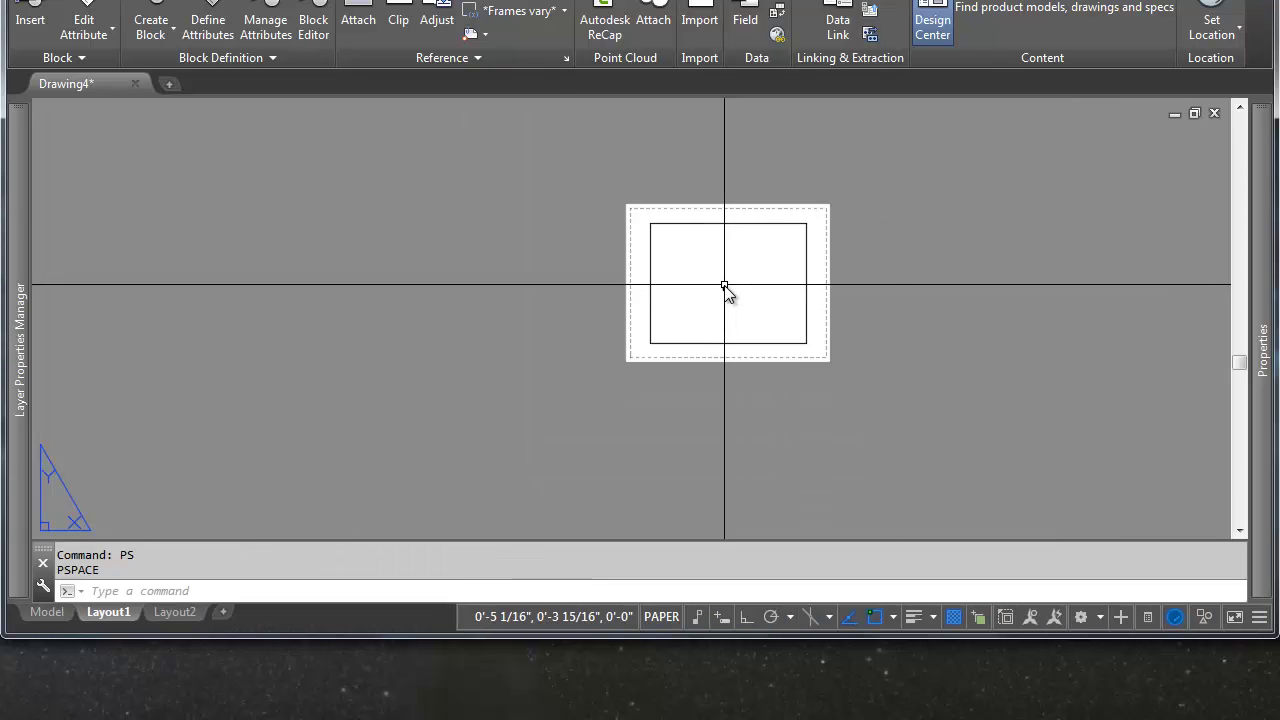
scroll(726, 289, "up", 4)
middle_click_drag(724, 285, 618, 302)
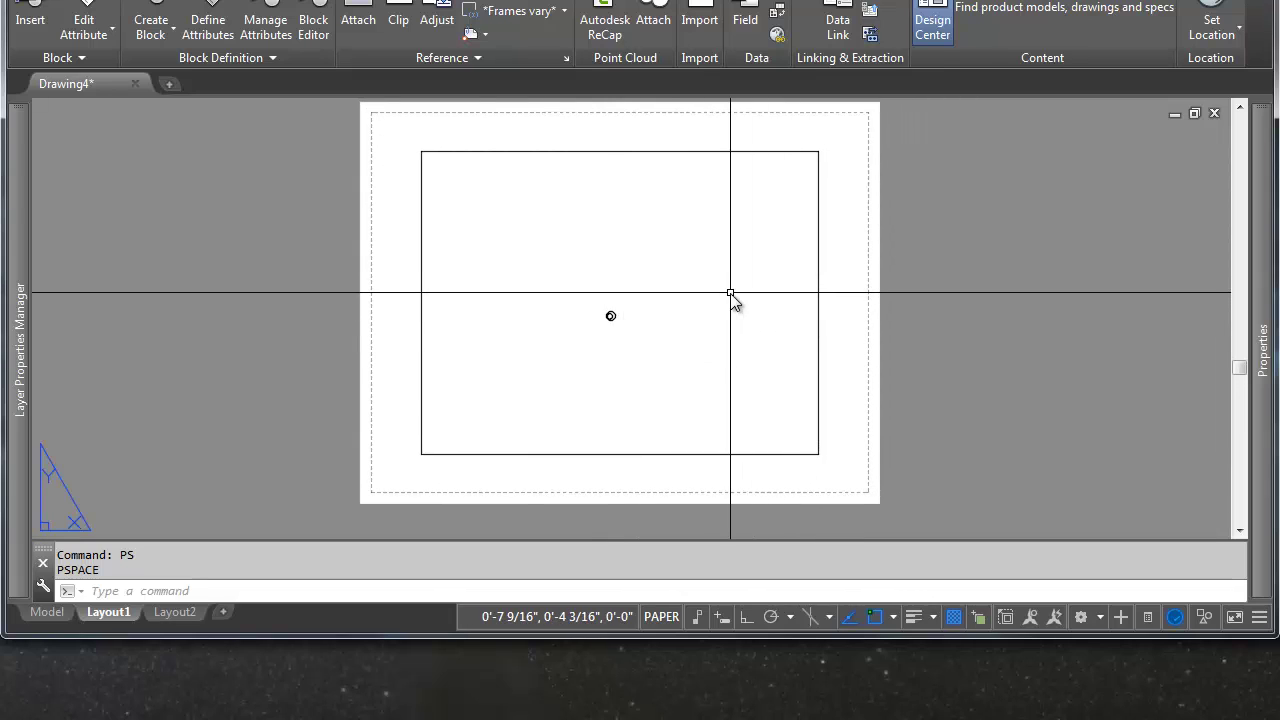
double_click(732, 289)
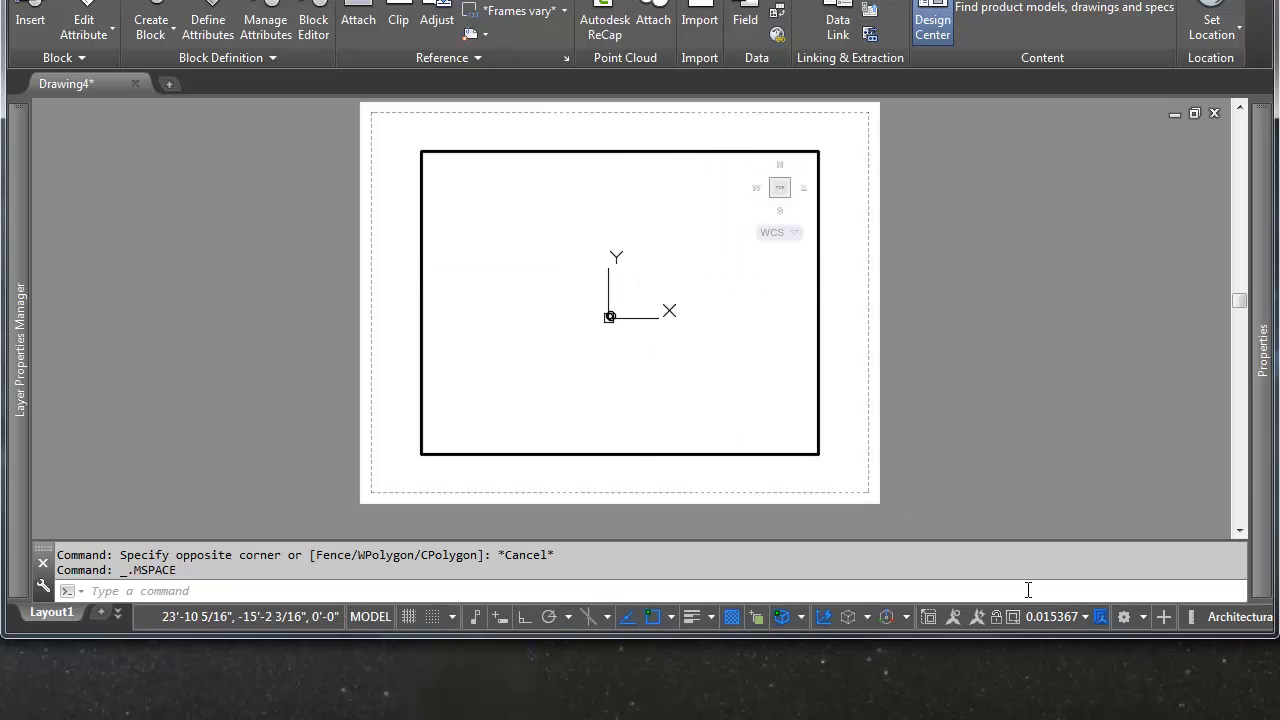
left_click(1048, 614)
scroll(1065, 494, "down", 4)
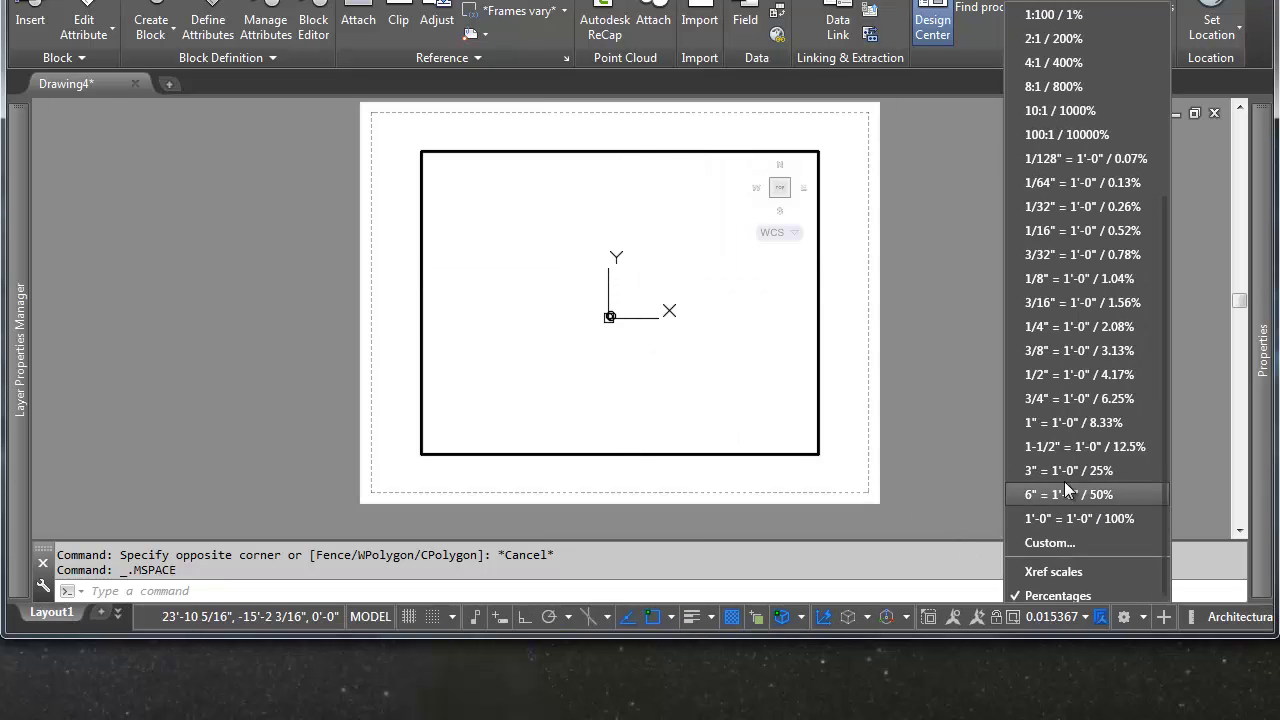
left_click(1065, 374)
mouse_move(640, 352)
middle_mouse_down()
mouse_move(666, 337)
mouse_move(655, 332)
middle_mouse_up()
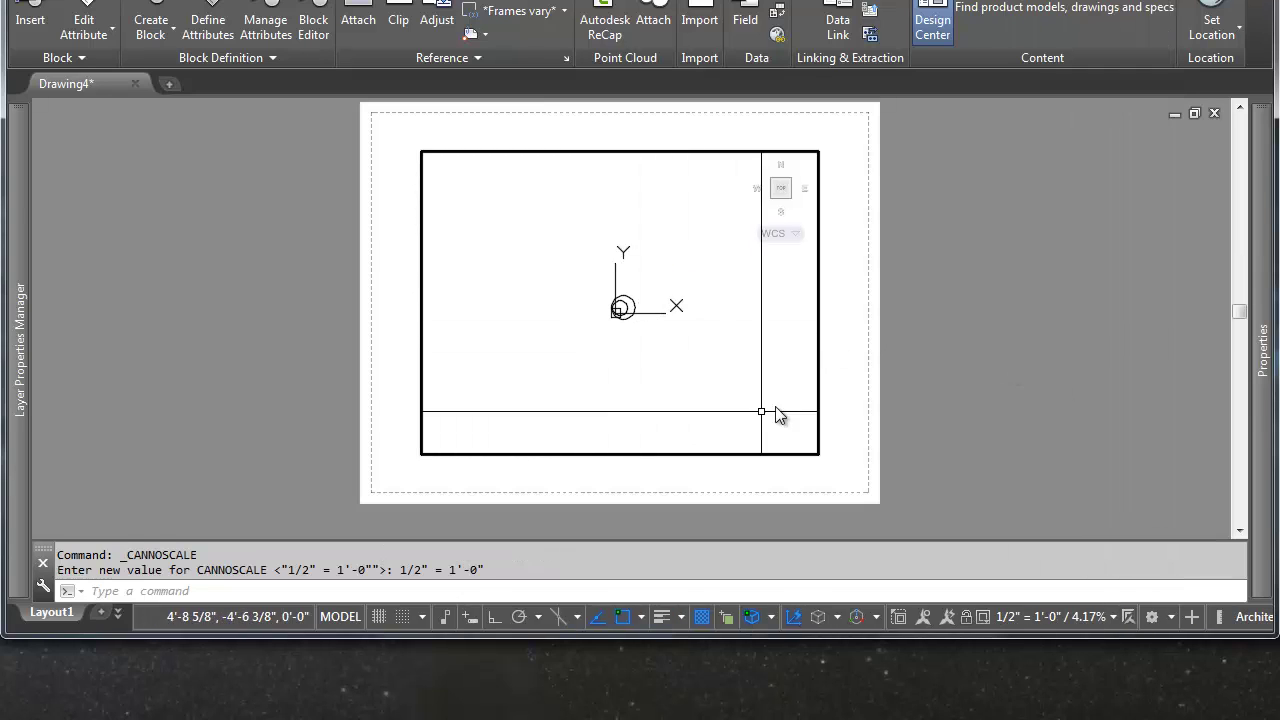
Step: Lock the viewport and pan the sheet to confirm its view stays fixed
left_click(963, 617)
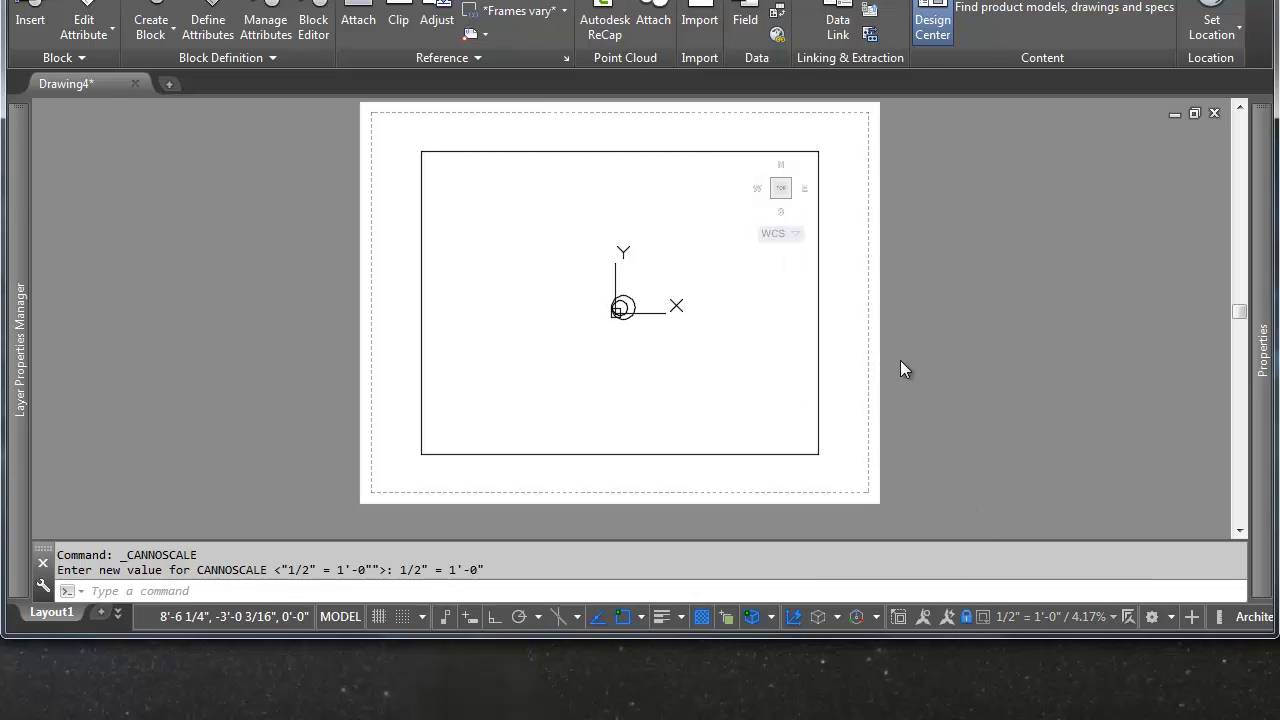
middle_click_drag(693, 297, 805, 324)
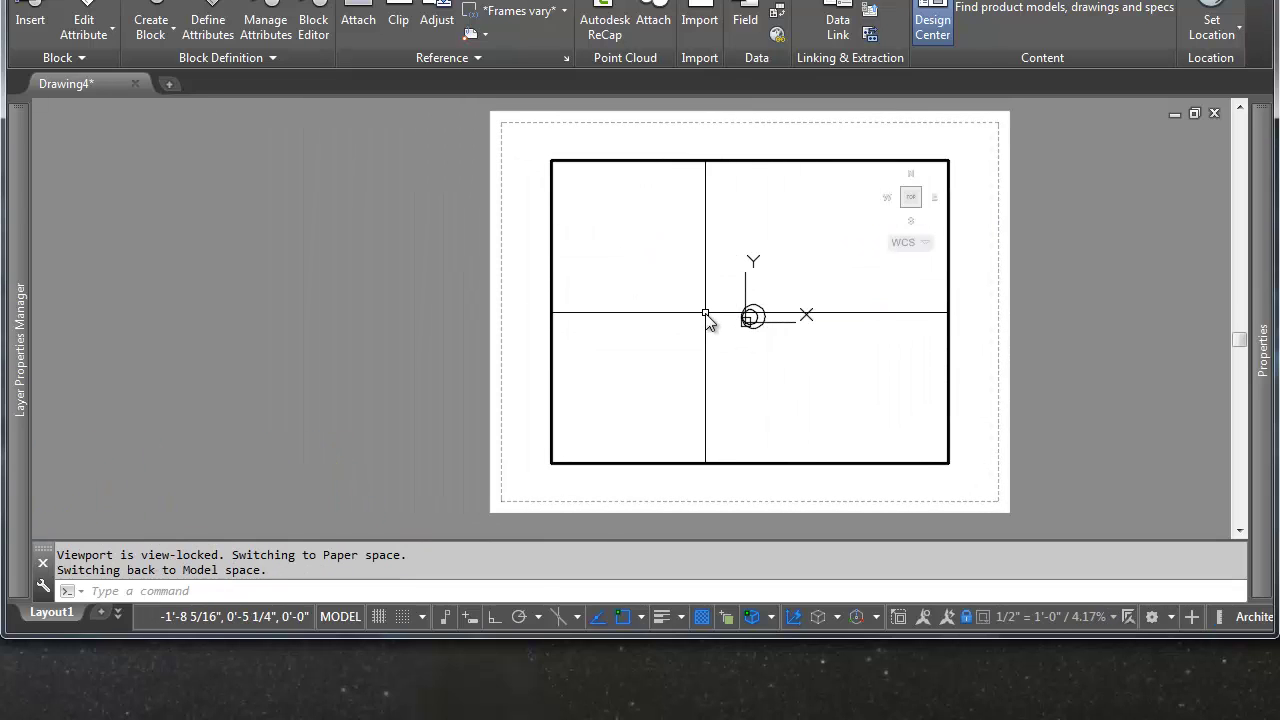
scroll(755, 322, "up", 5)
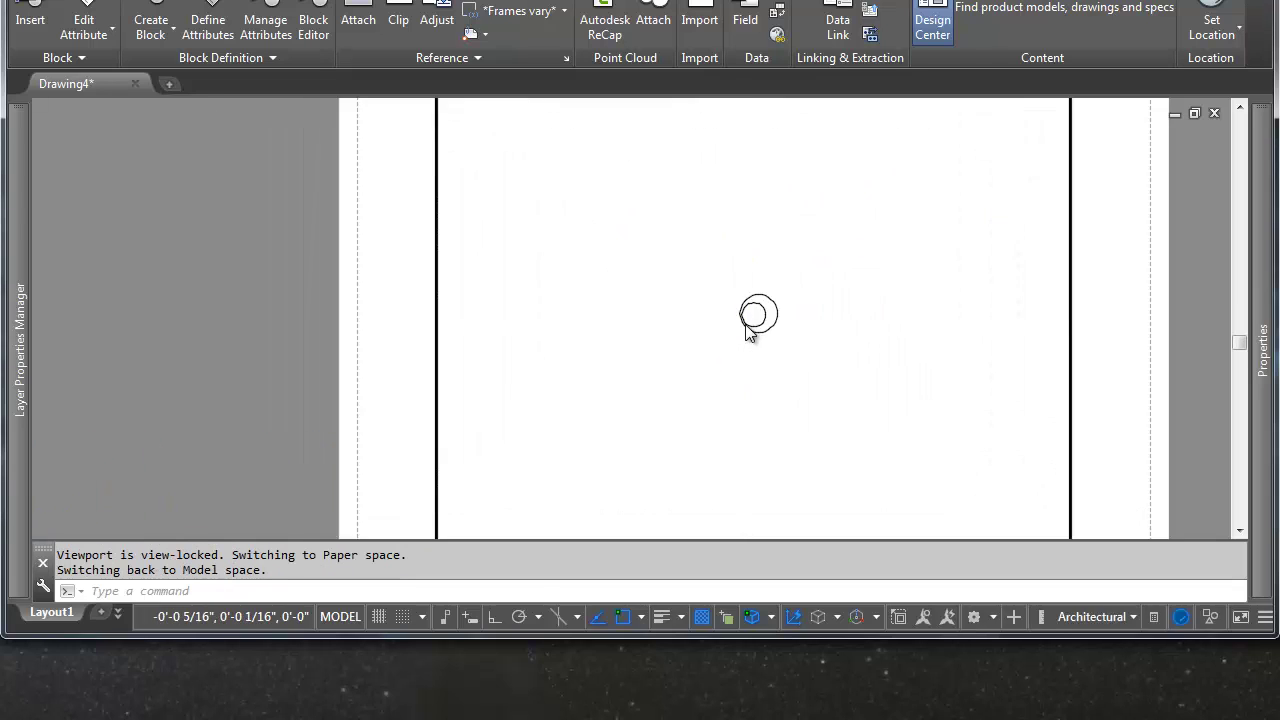
scroll(755, 320, "down", 5)
middle_click_drag(755, 320, 684, 312)
middle_click_drag(657, 271, 752, 327)
scroll(753, 322, "up", 5)
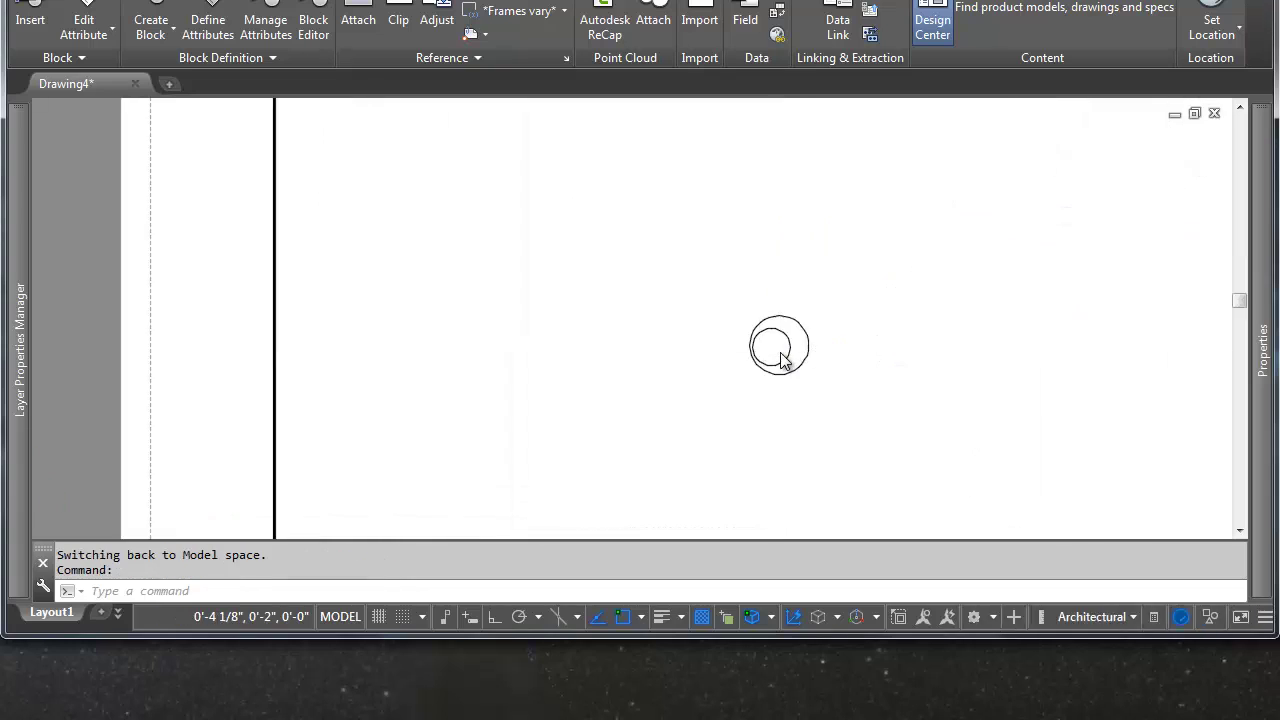
scroll(753, 318, "down", 3)
scroll(753, 315, "down", 4)
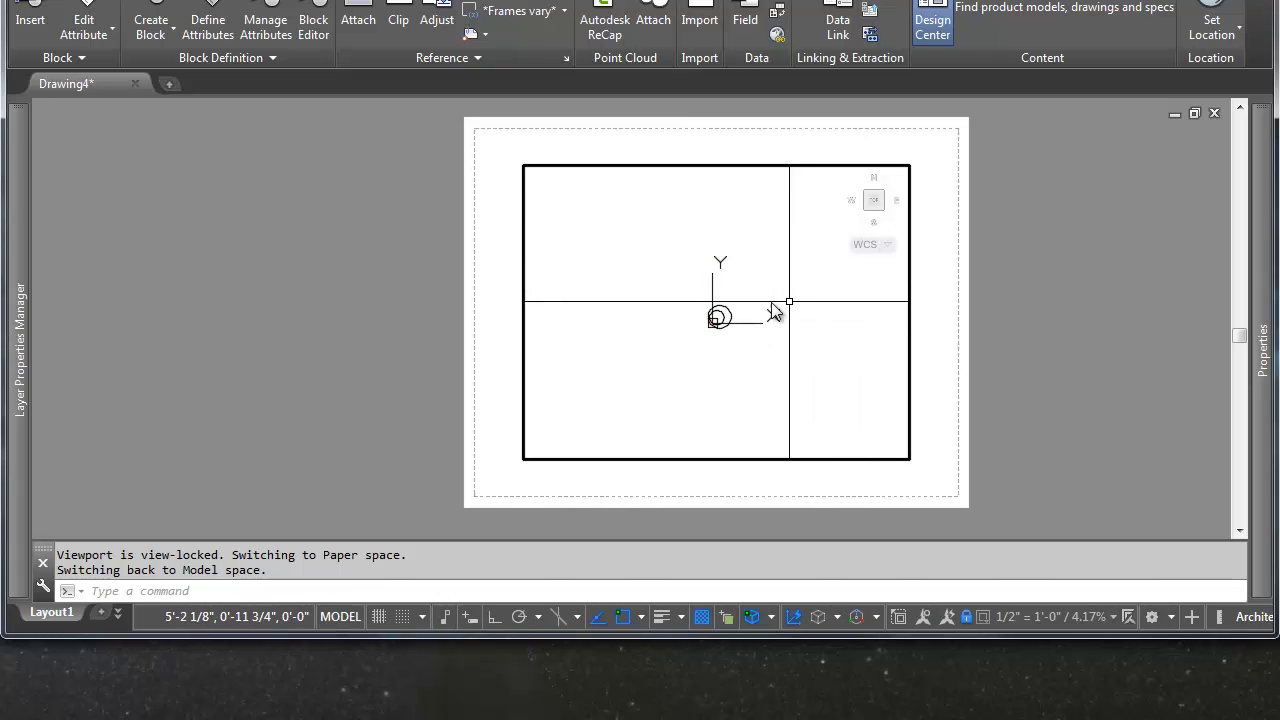
Step: Unlock, recentre, reapply the 1/2" = 1'-0" scale, and lock the viewport again
left_click(963, 613)
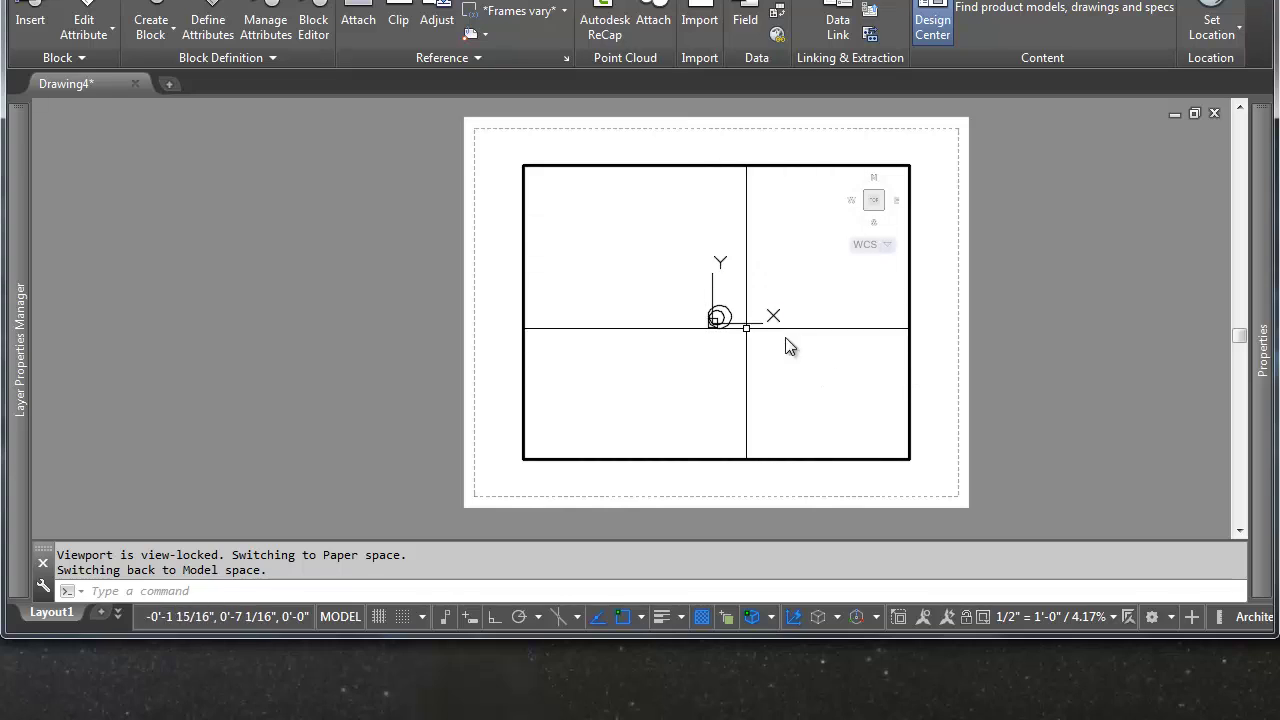
middle_click_drag(746, 328, 786, 366)
scroll(761, 321, "up", 5)
scroll(709, 320, "down", 1)
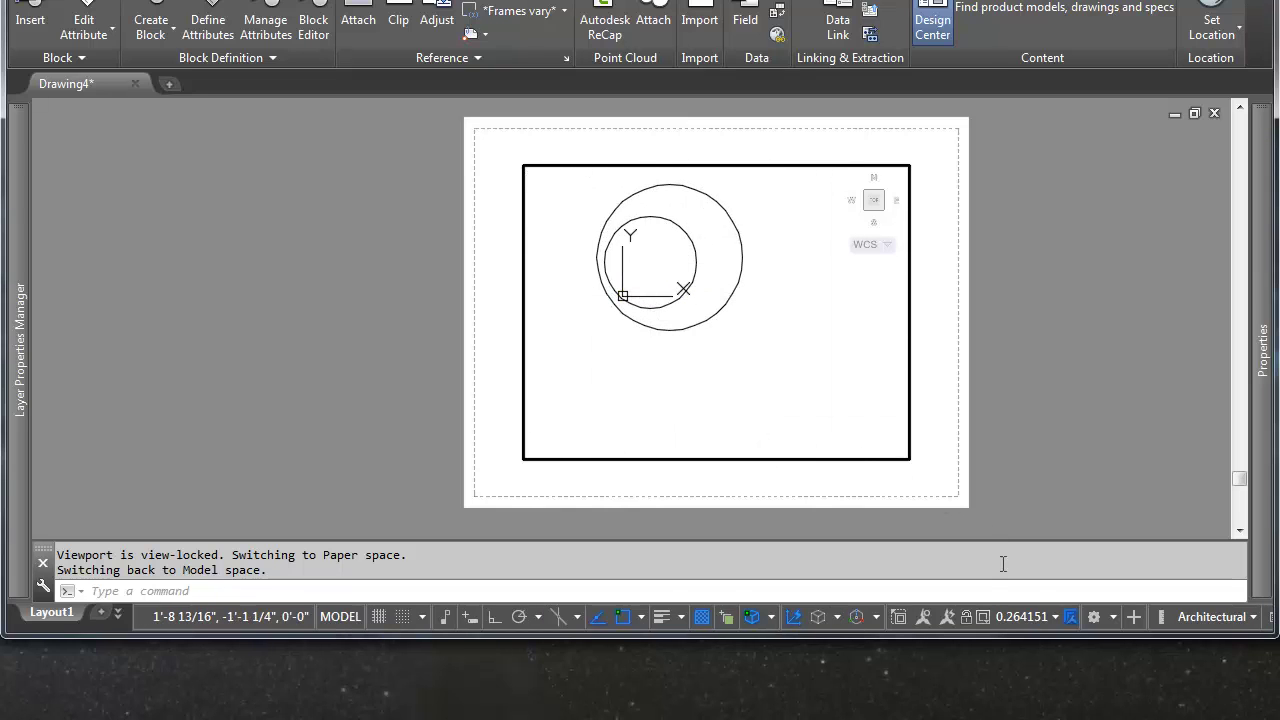
left_click(1033, 616)
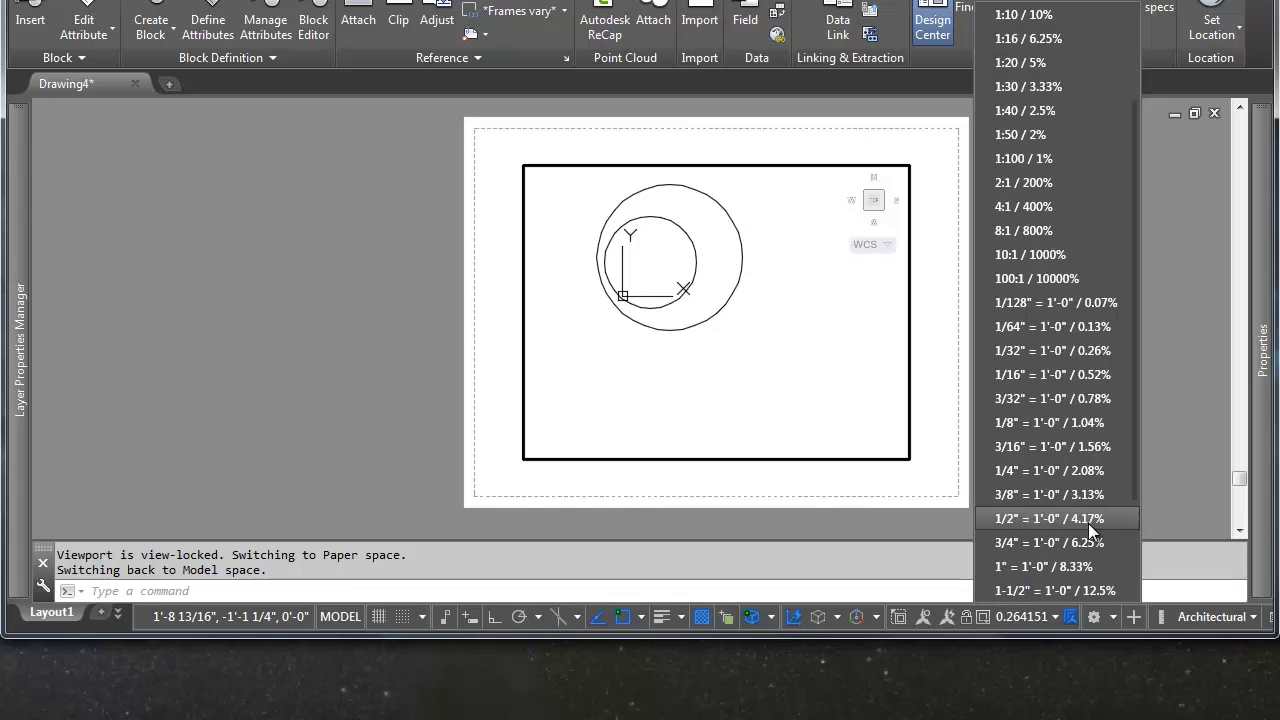
left_click(1033, 519)
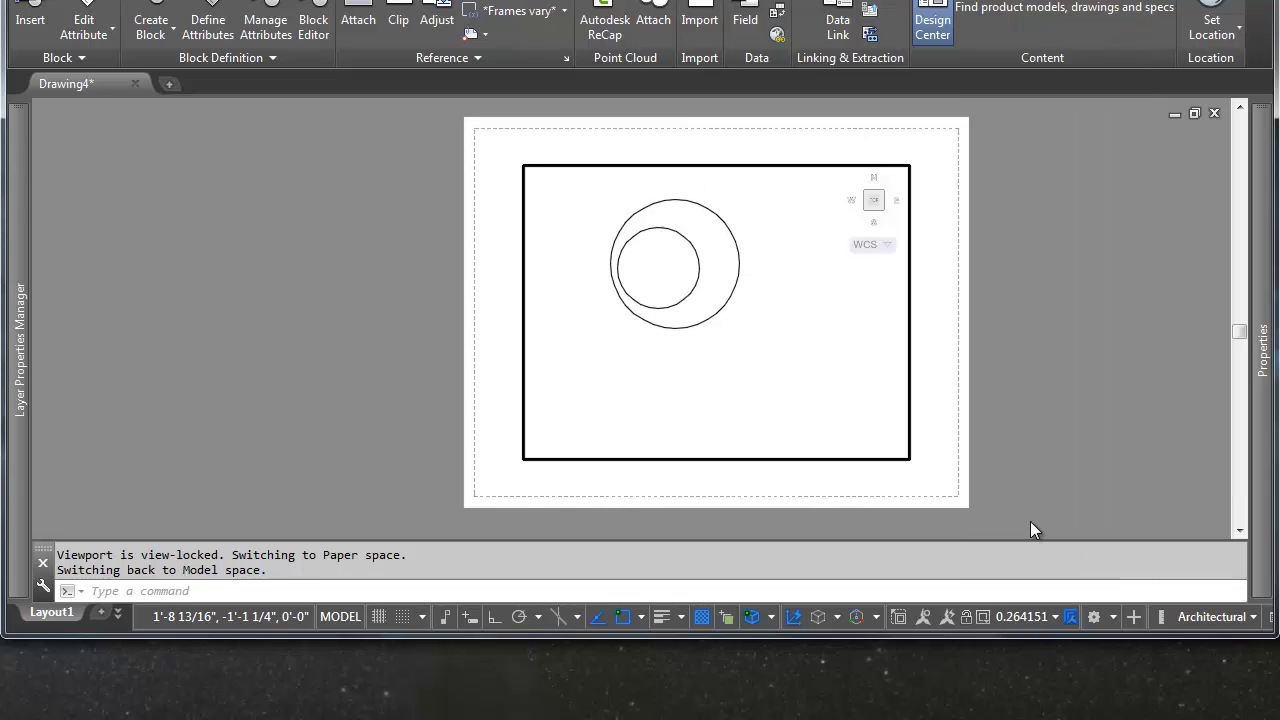
left_click(968, 616)
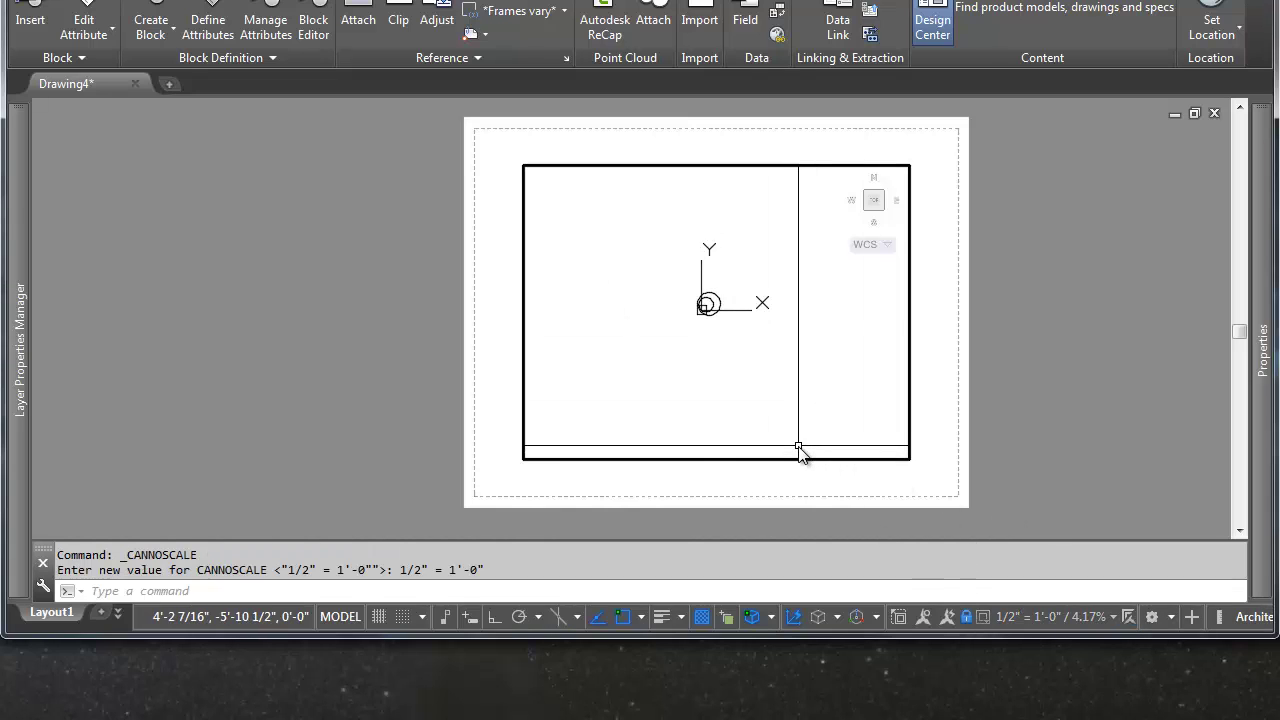
Step: Bring up the Layout1 tab's context menu with its layout and page setup commands
scroll(665, 360, "down", 1)
scroll(690, 362, "up", 1)
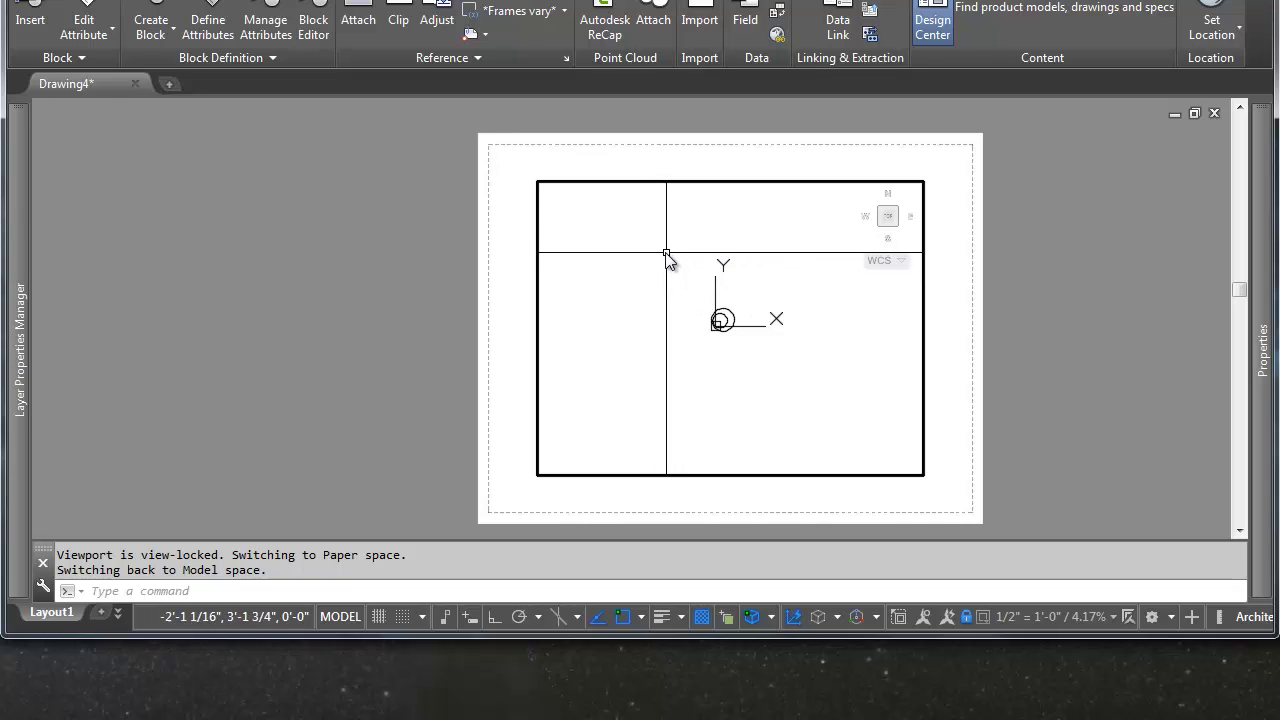
left_click(61, 614)
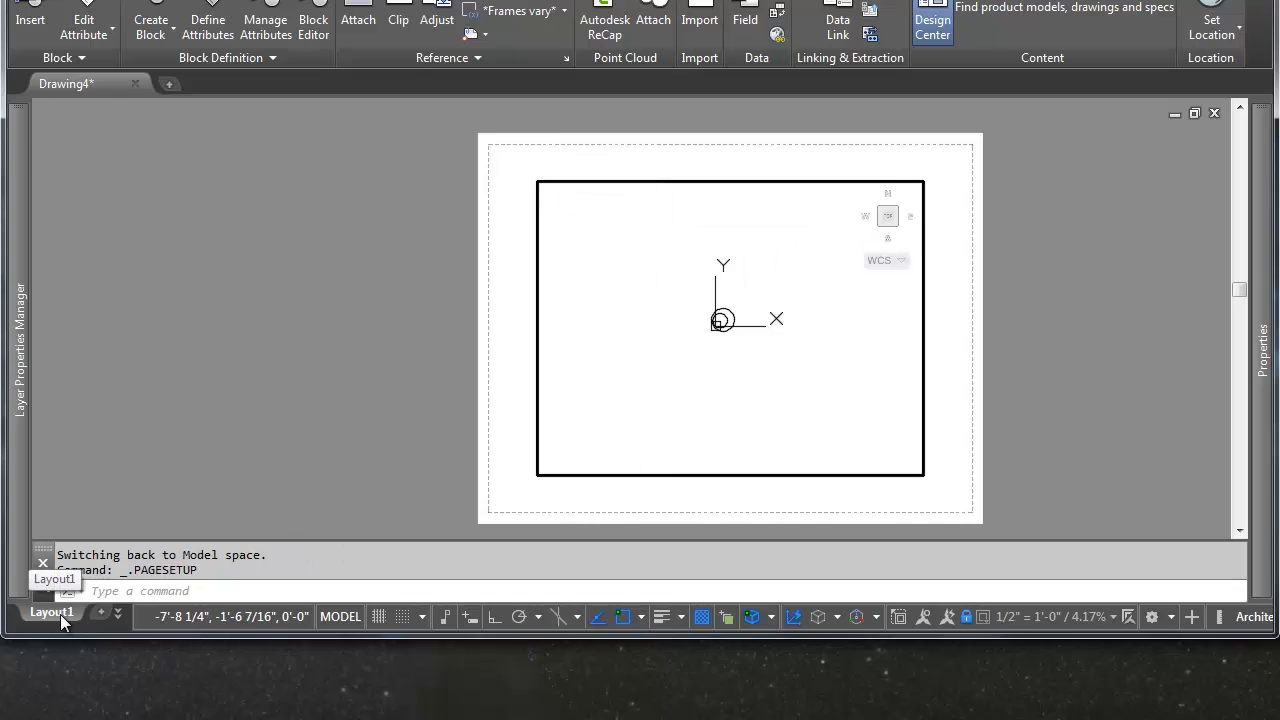
right_click(61, 614)
left_click(304, 493)
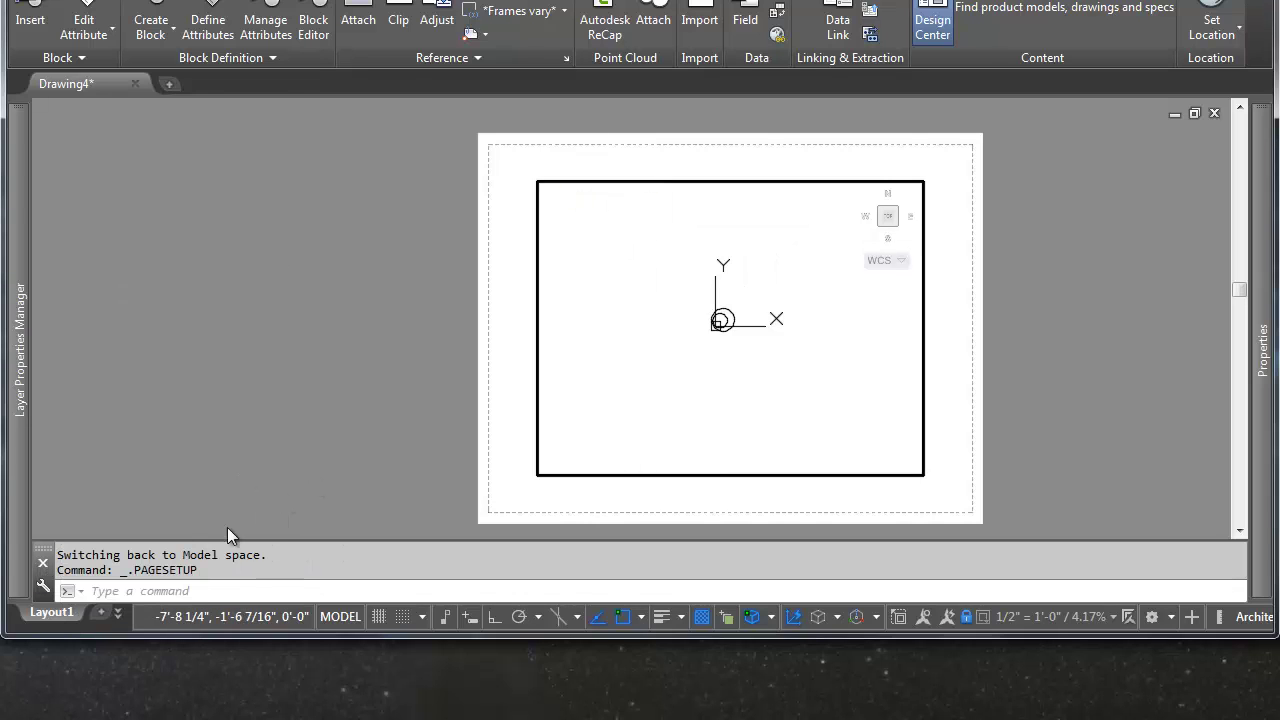
right_click(56, 616)
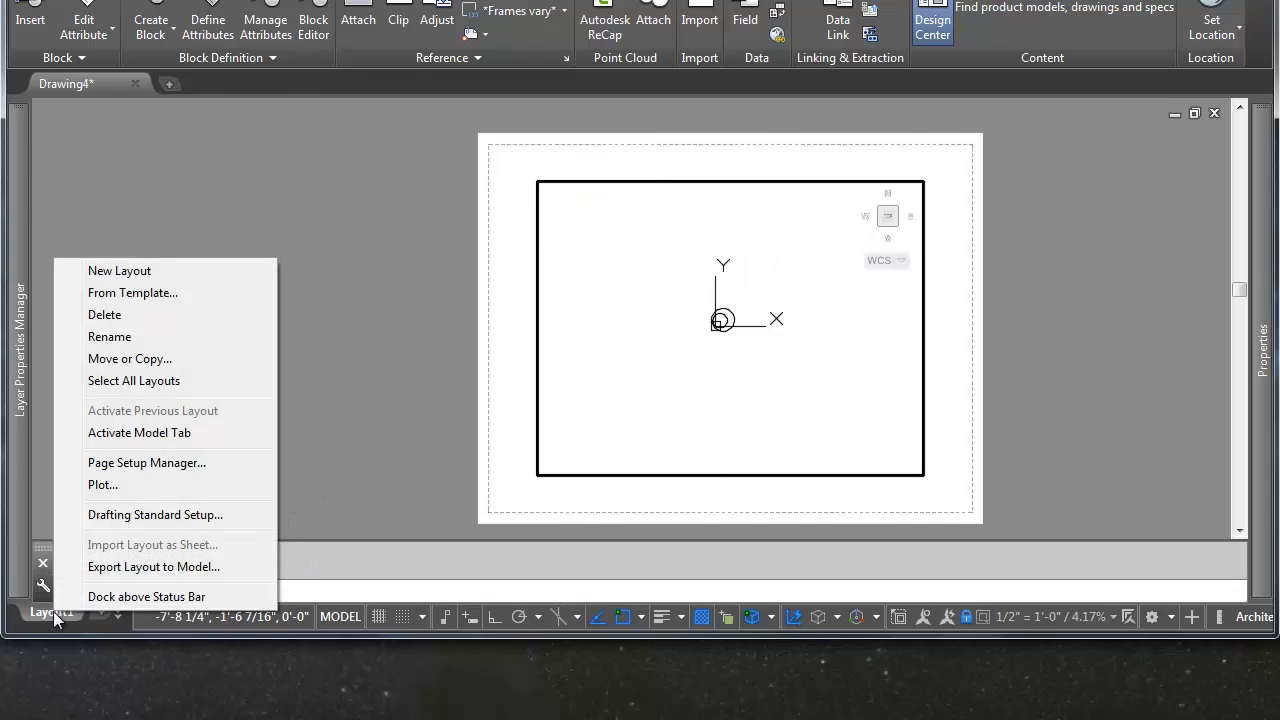
Step: Edit Layout1's page setup to use the DWG To PDF.pc3 plotter
left_click(146, 465)
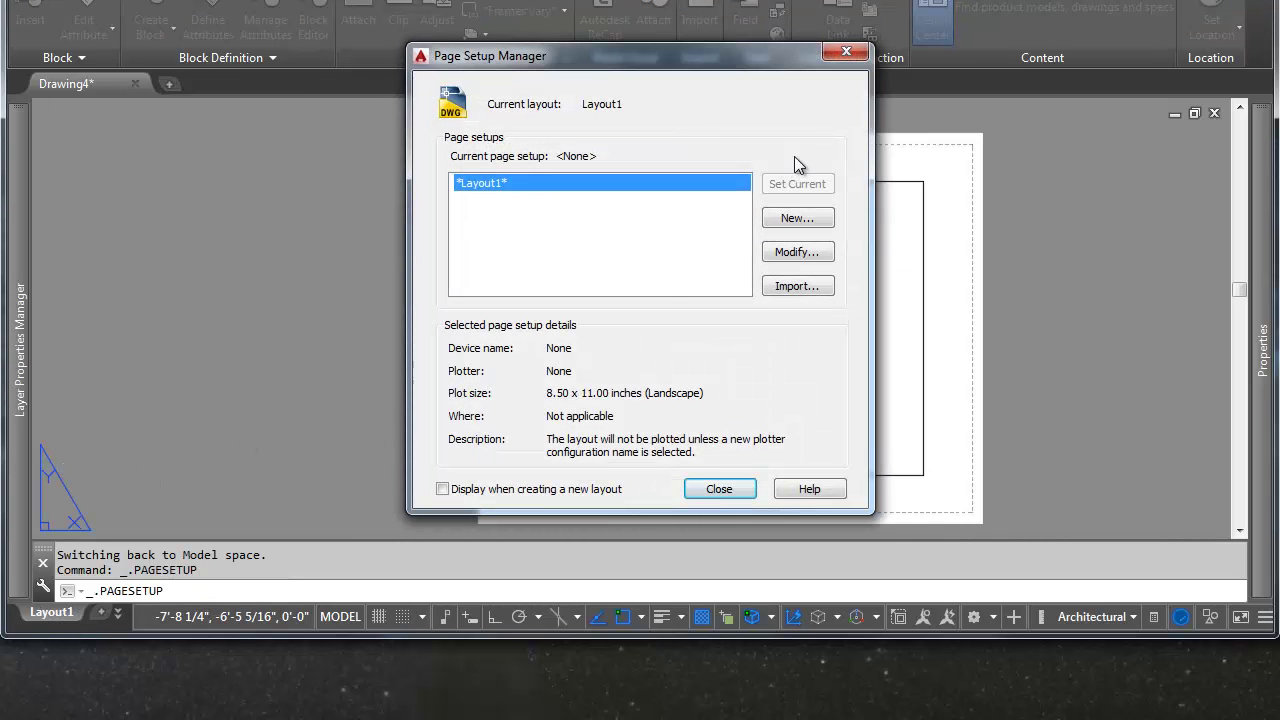
left_click(793, 258)
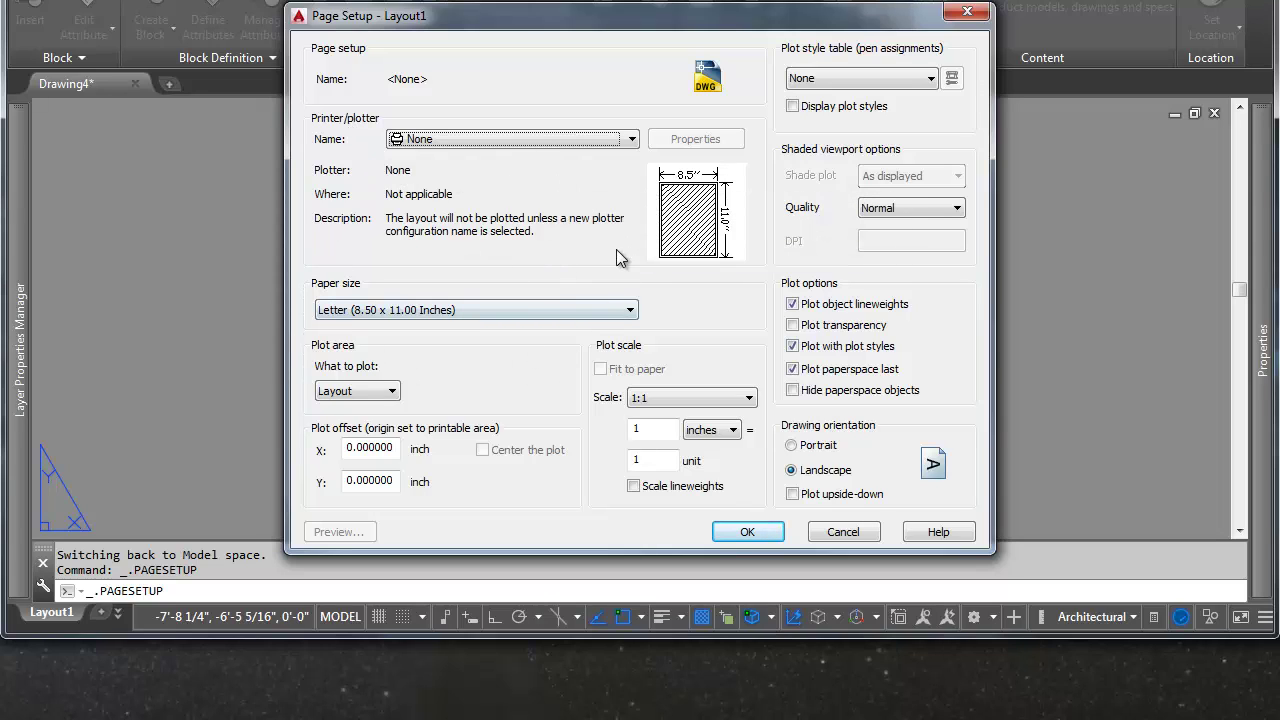
left_click(632, 139)
left_click_drag(633, 180, 632, 220)
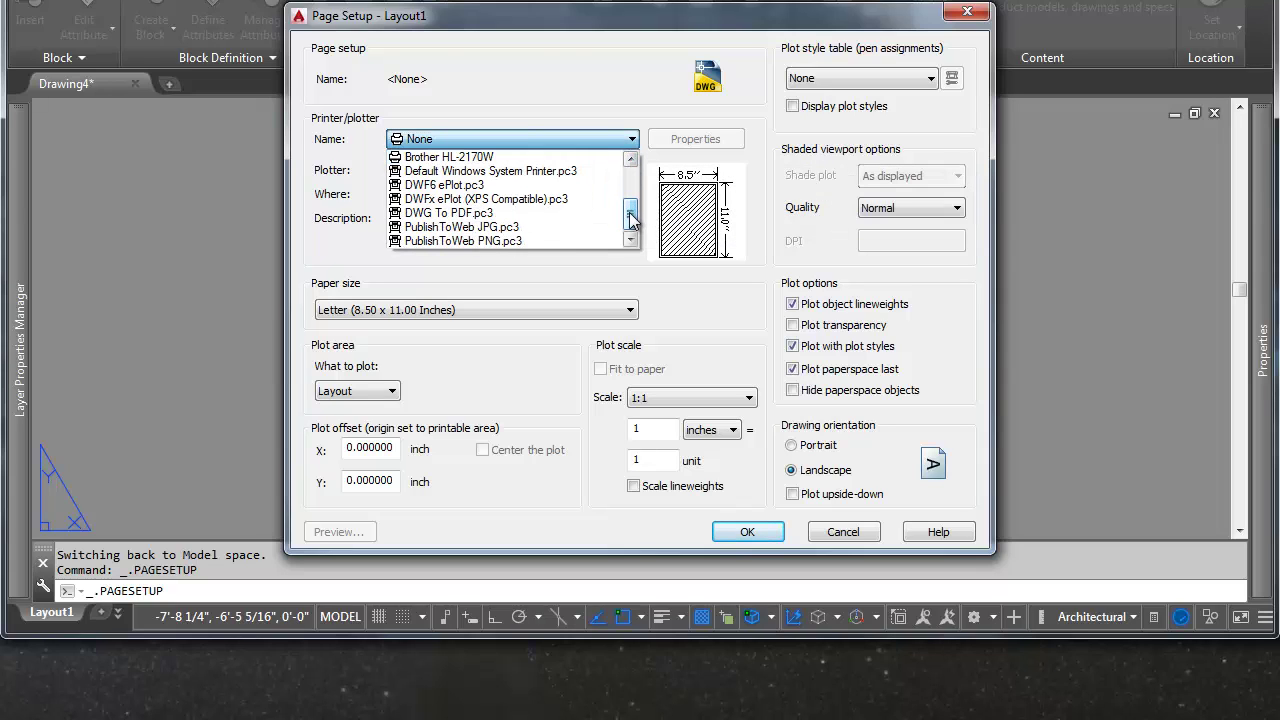
left_click(469, 214)
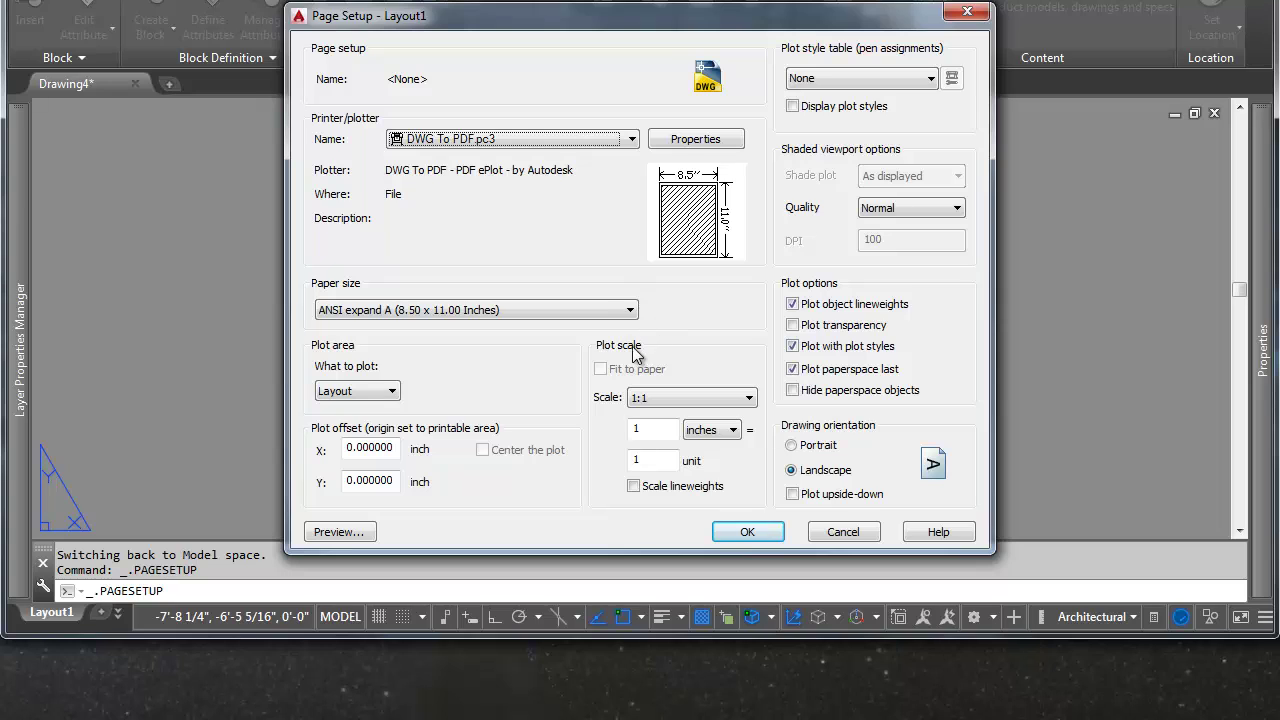
Step: Set the paper size to ARCH expand D (24.00 x 36.00 Inches) and confirm
left_click(587, 315)
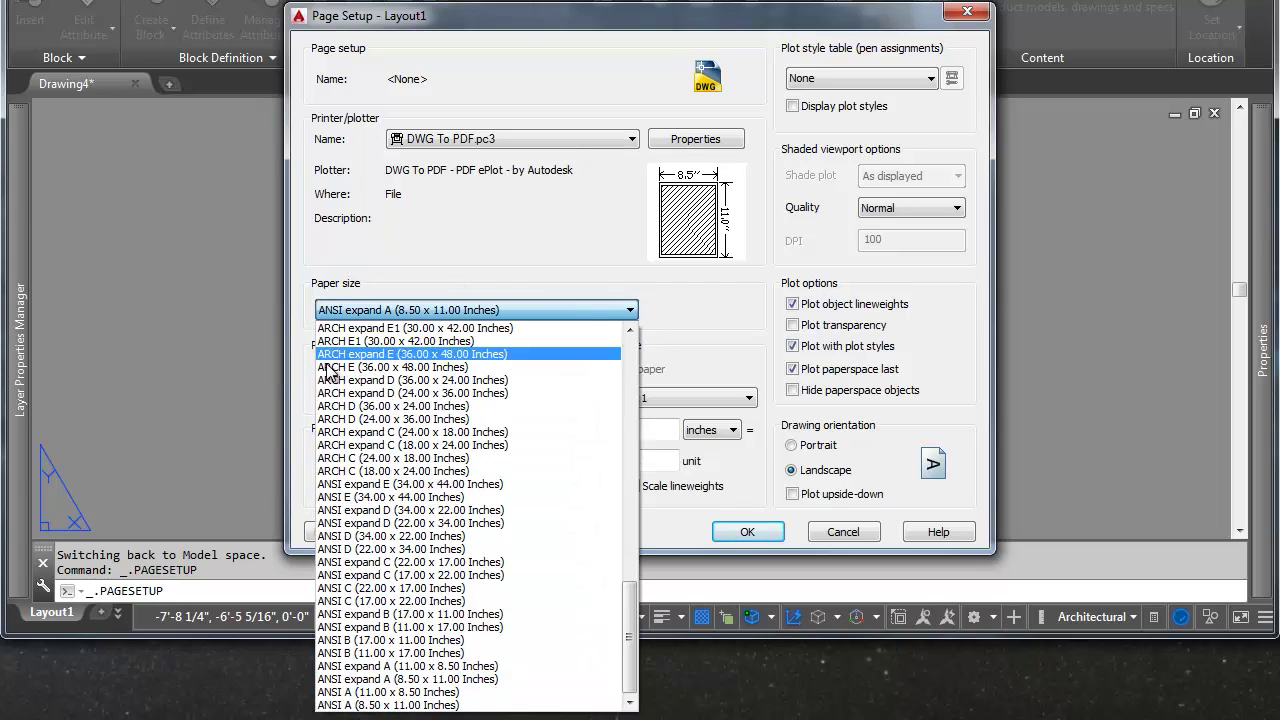
left_click(584, 266)
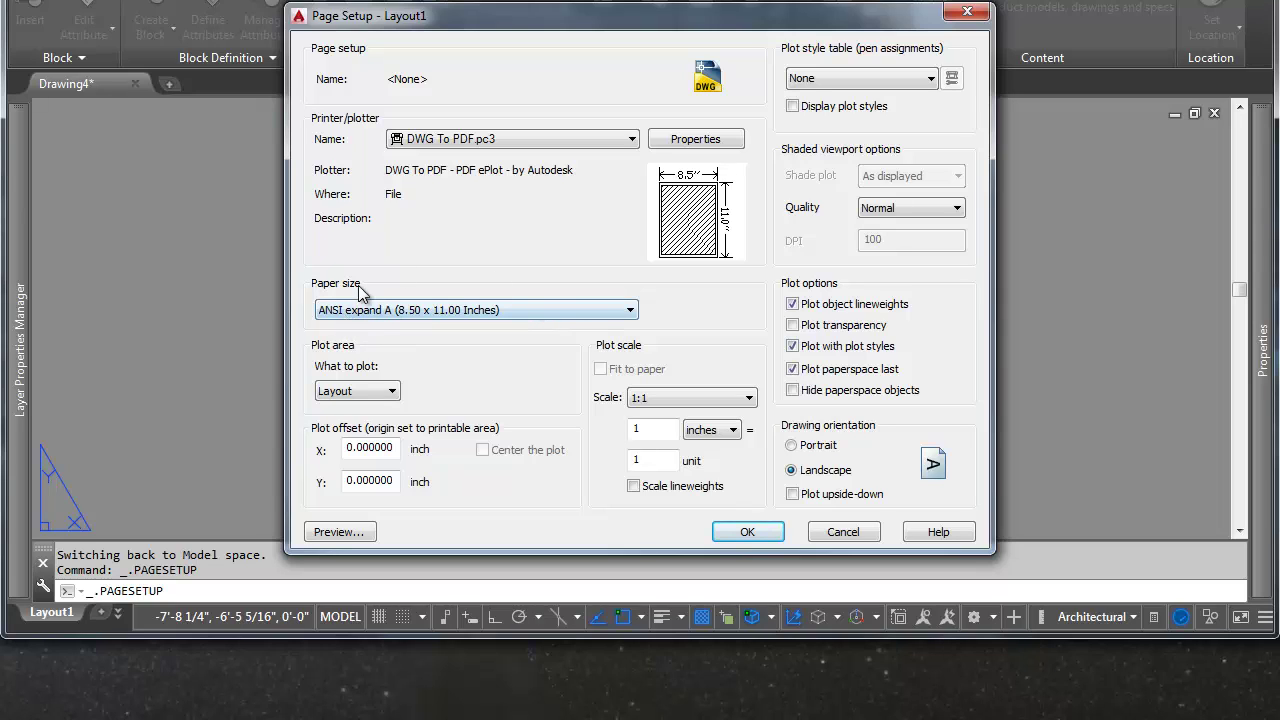
left_click(601, 313)
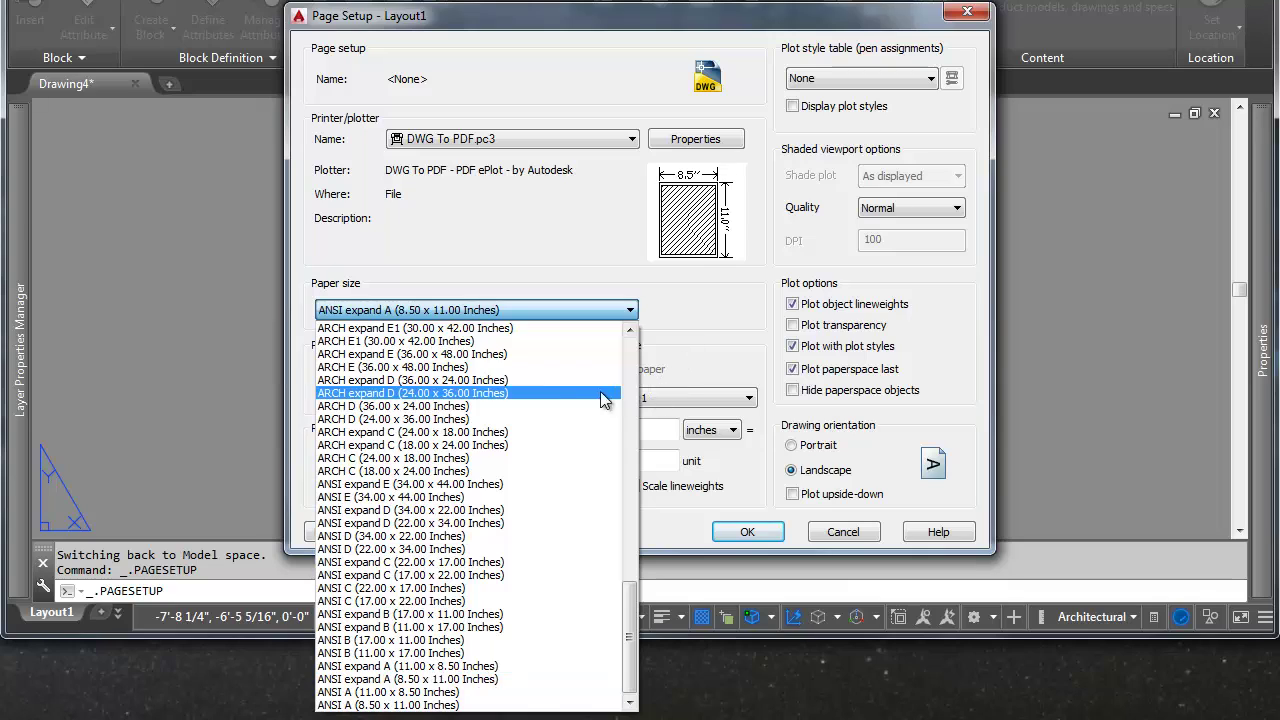
left_click(447, 394)
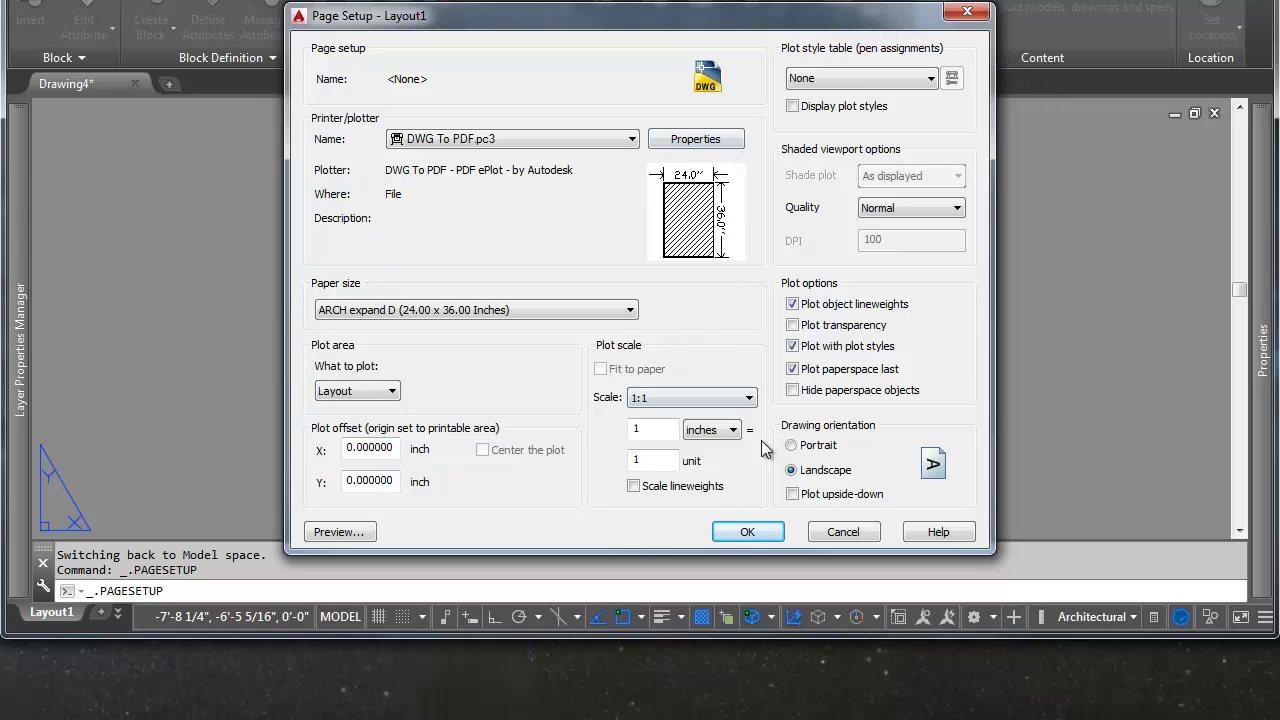
left_click(748, 532)
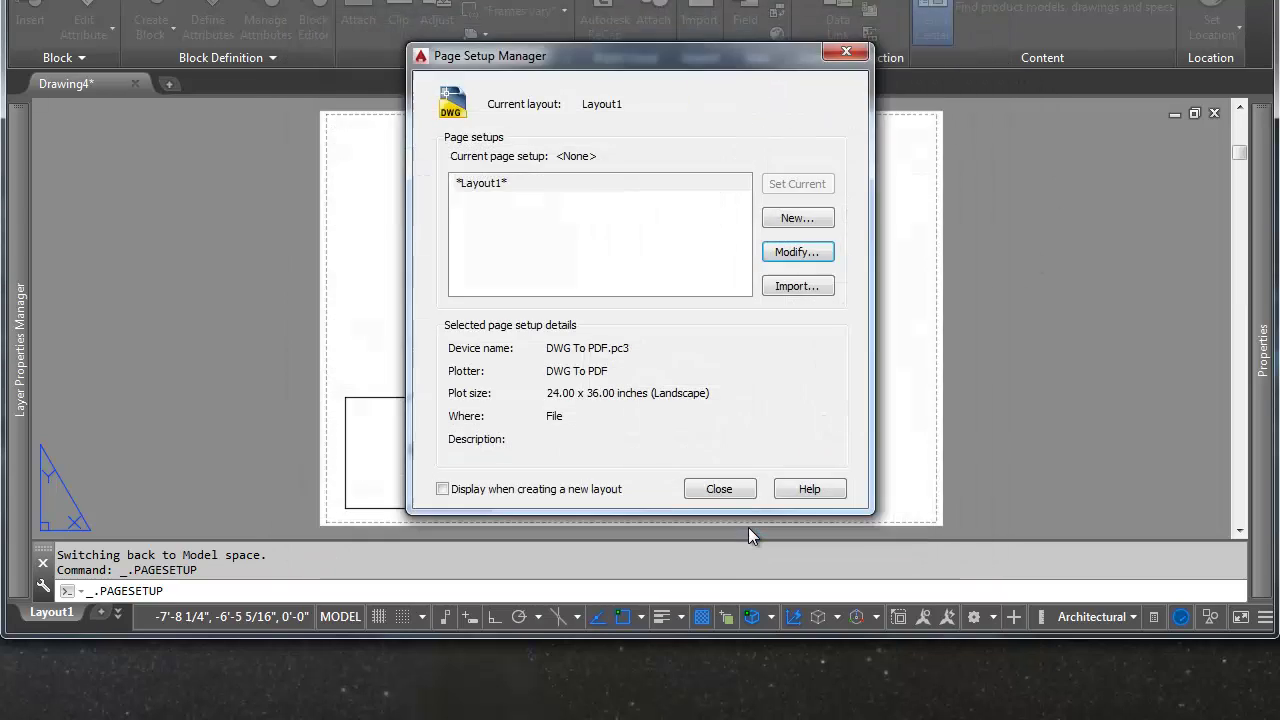
Step: Close the Page Setup Manager and select the viewport frame in paper space
left_click(719, 489)
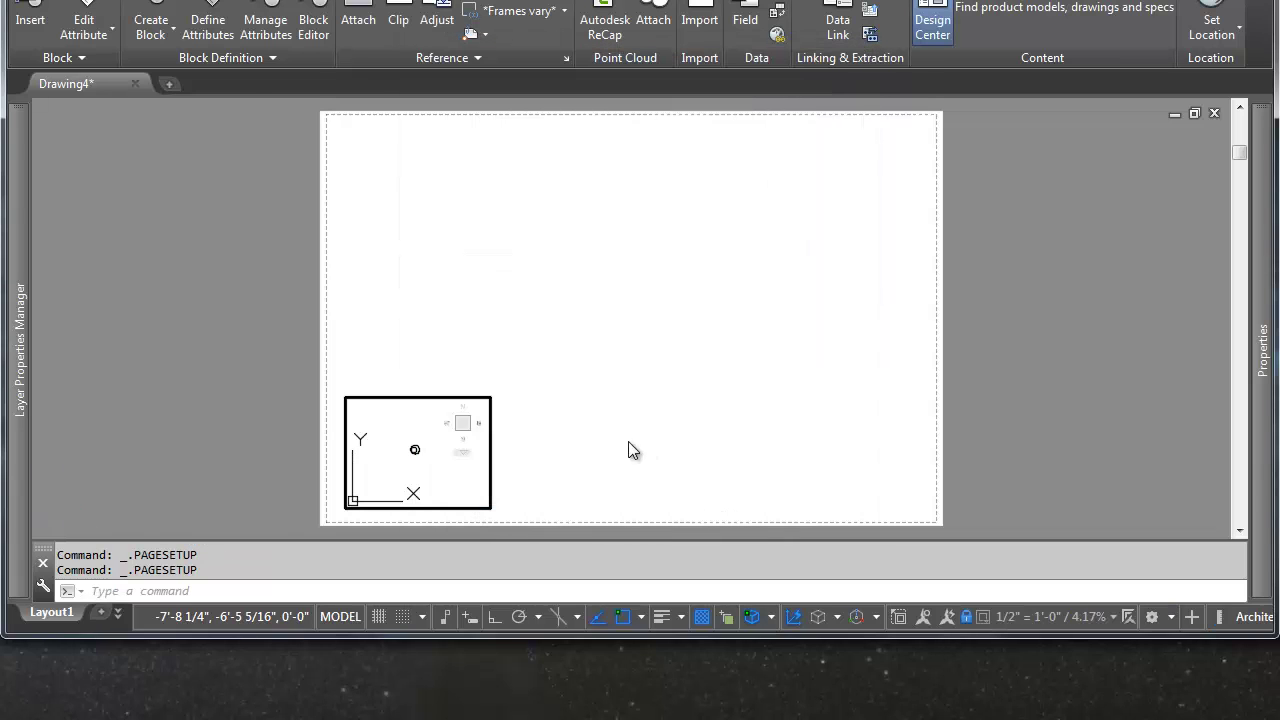
double_click(637, 326)
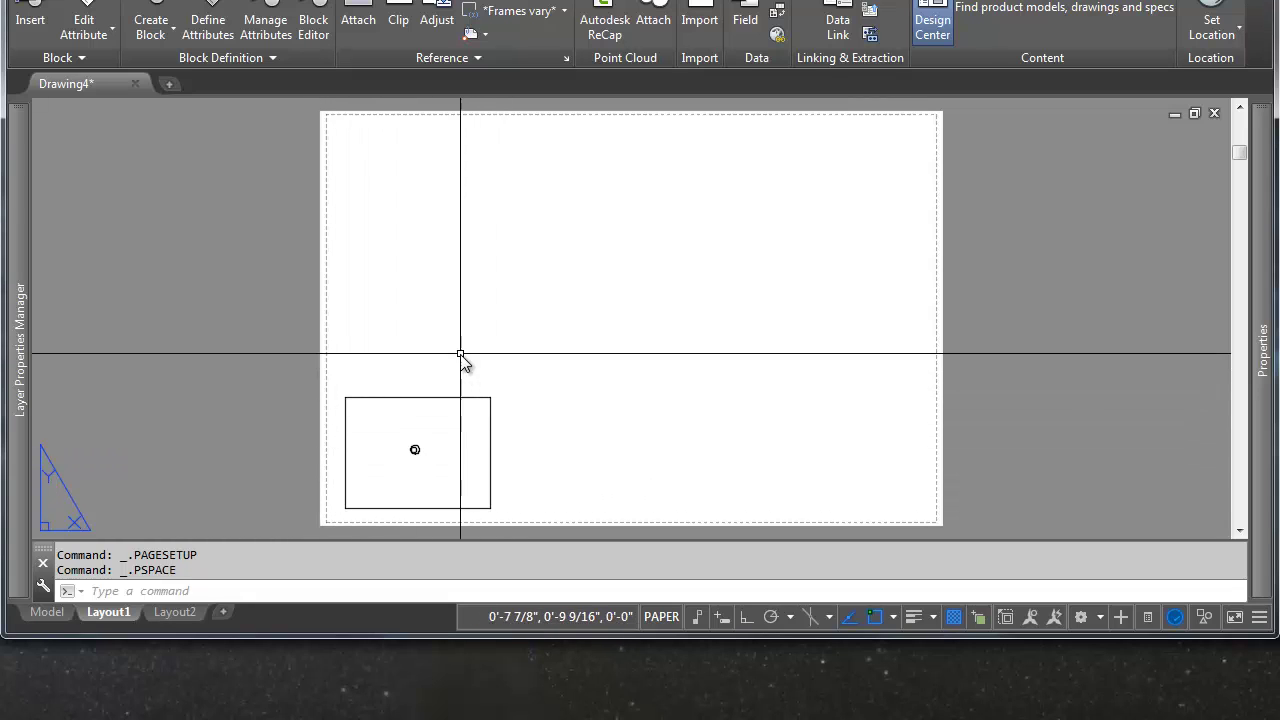
left_click(467, 387)
left_click(490, 408)
Step: Stretch the viewport's top-right grip to resize it near the sheet's lower-left corner
left_click(490, 397)
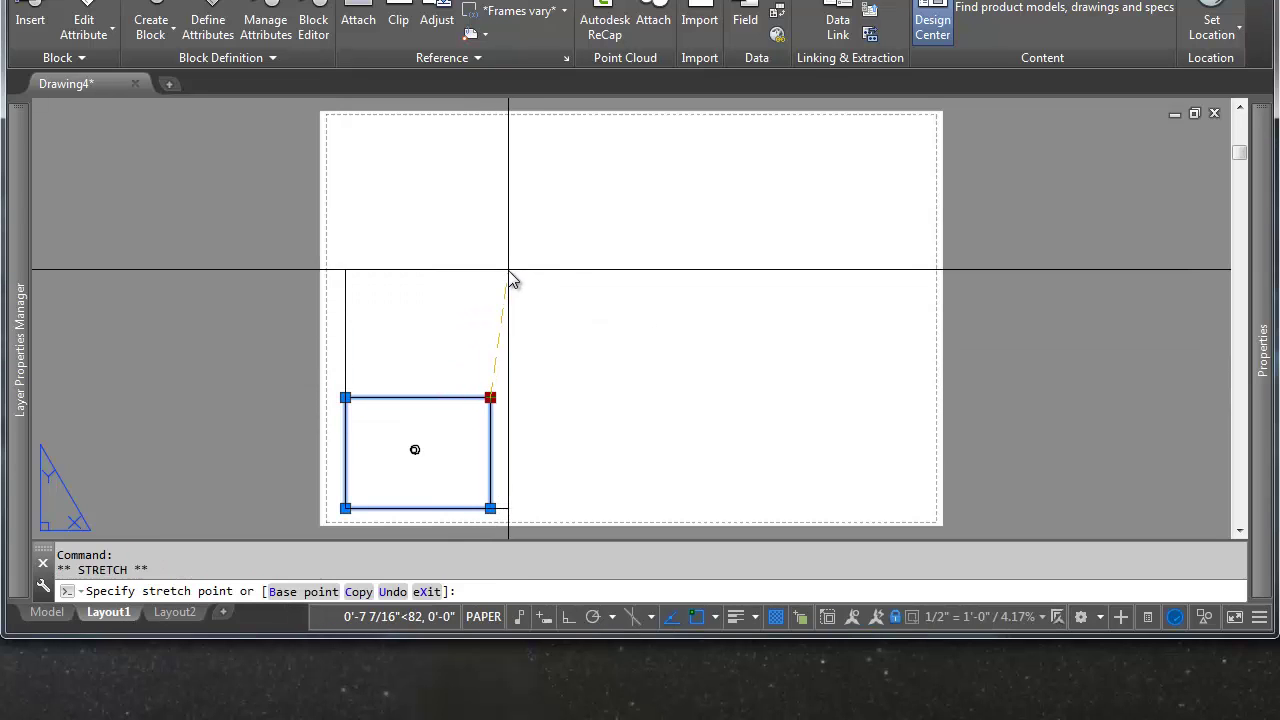
left_click(840, 153)
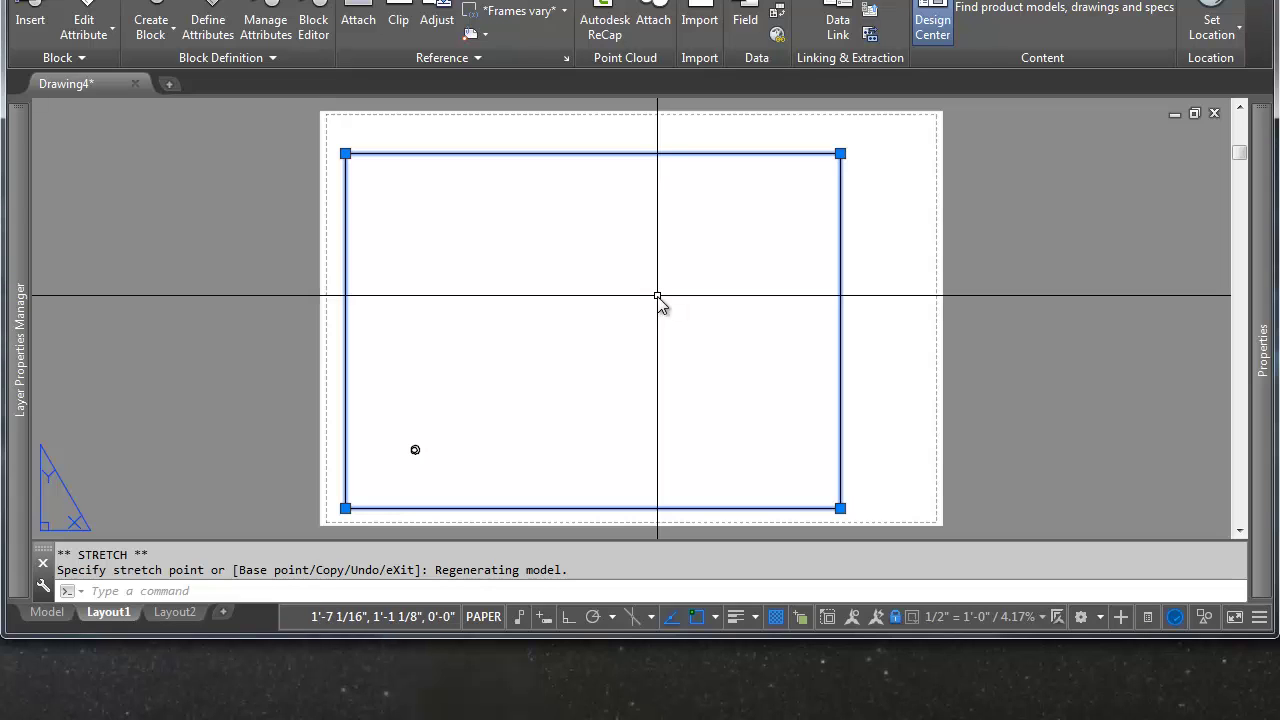
left_click(840, 153)
left_click(632, 272)
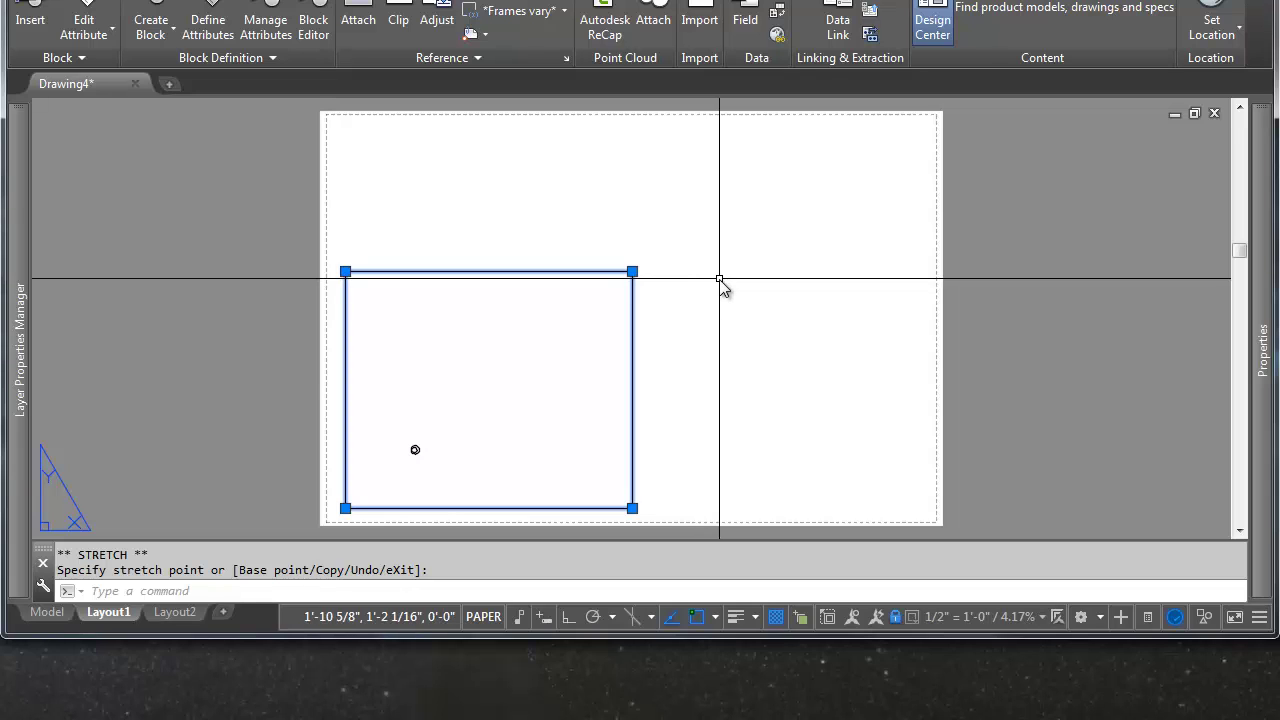
left_click(632, 272)
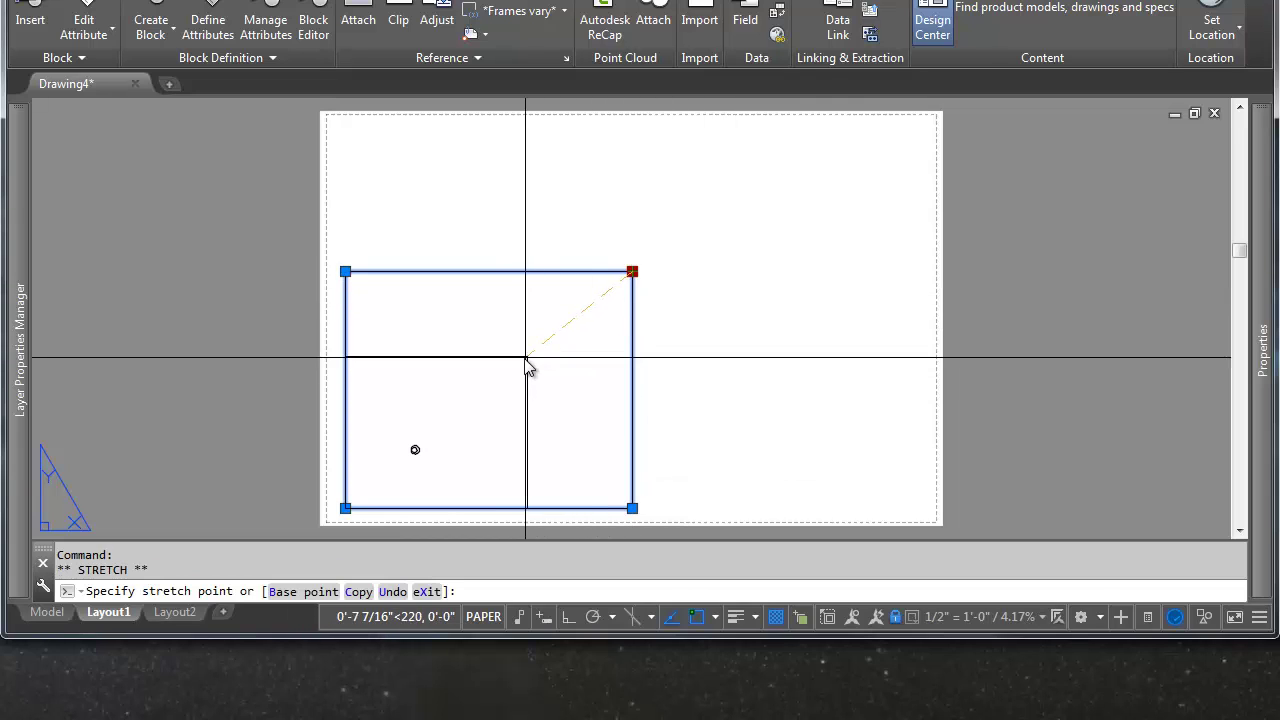
left_click(507, 389)
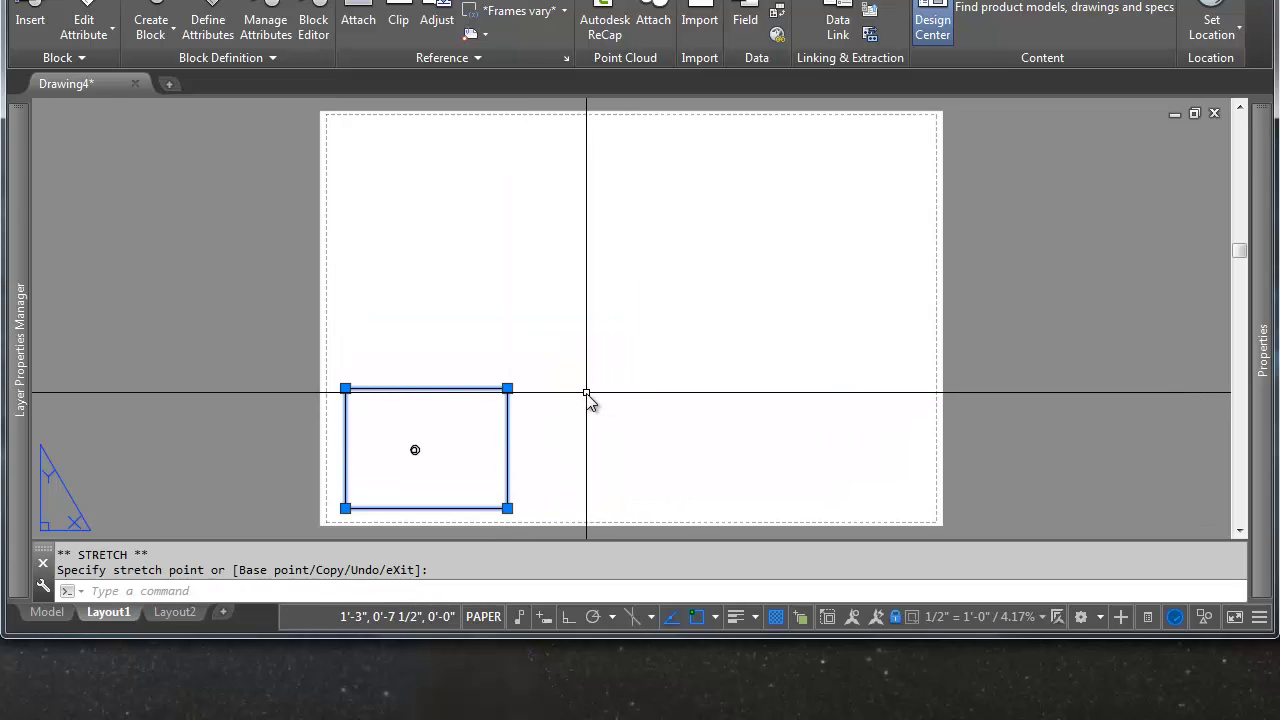
Step: Copy the viewport with CO to place a duplicate to its right, then re-centre and zoom in
type("co")
key("Return")
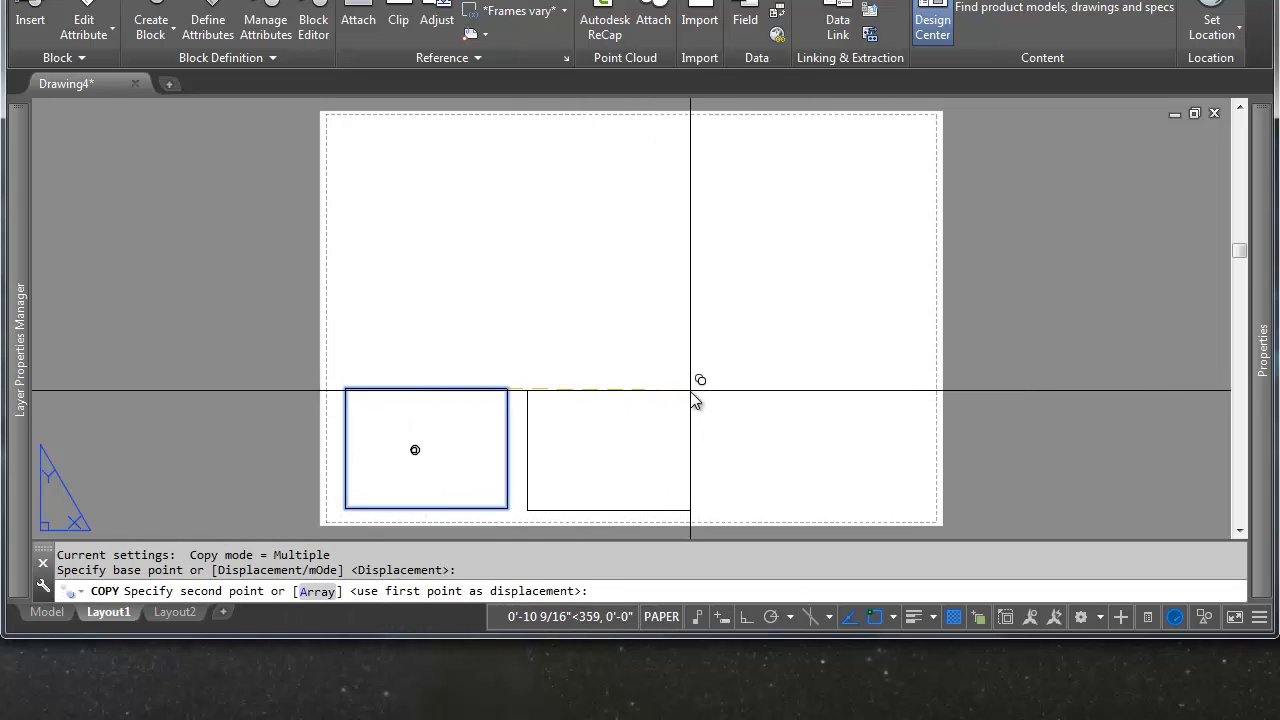
left_click(692, 394)
key("Return")
mouse_move(594, 470)
middle_mouse_down()
mouse_move(609, 429)
mouse_move(603, 374)
mouse_move(702, 288)
middle_mouse_up()
scroll(586, 380, "up", 3)
scroll(729, 271, "up", 2)
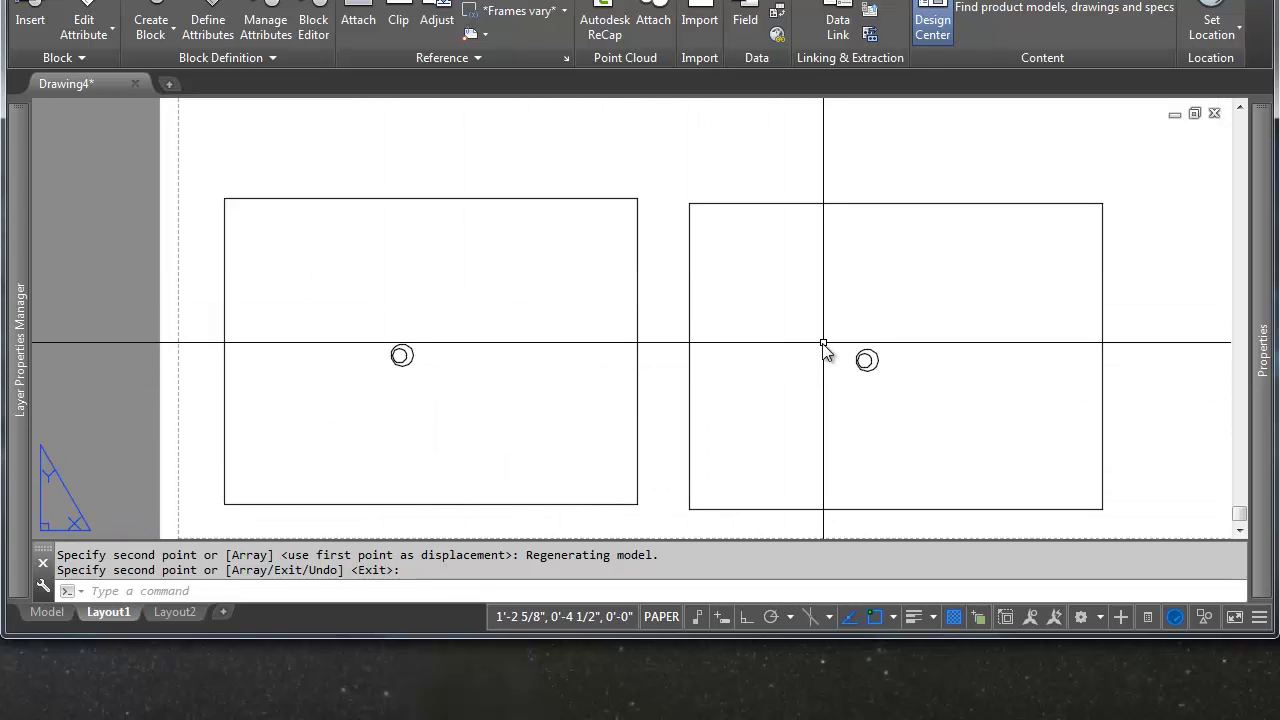
Step: Scale the right viewport to 3" = 1'-0" and centre the enlarged circles inside it
double_click(460, 338)
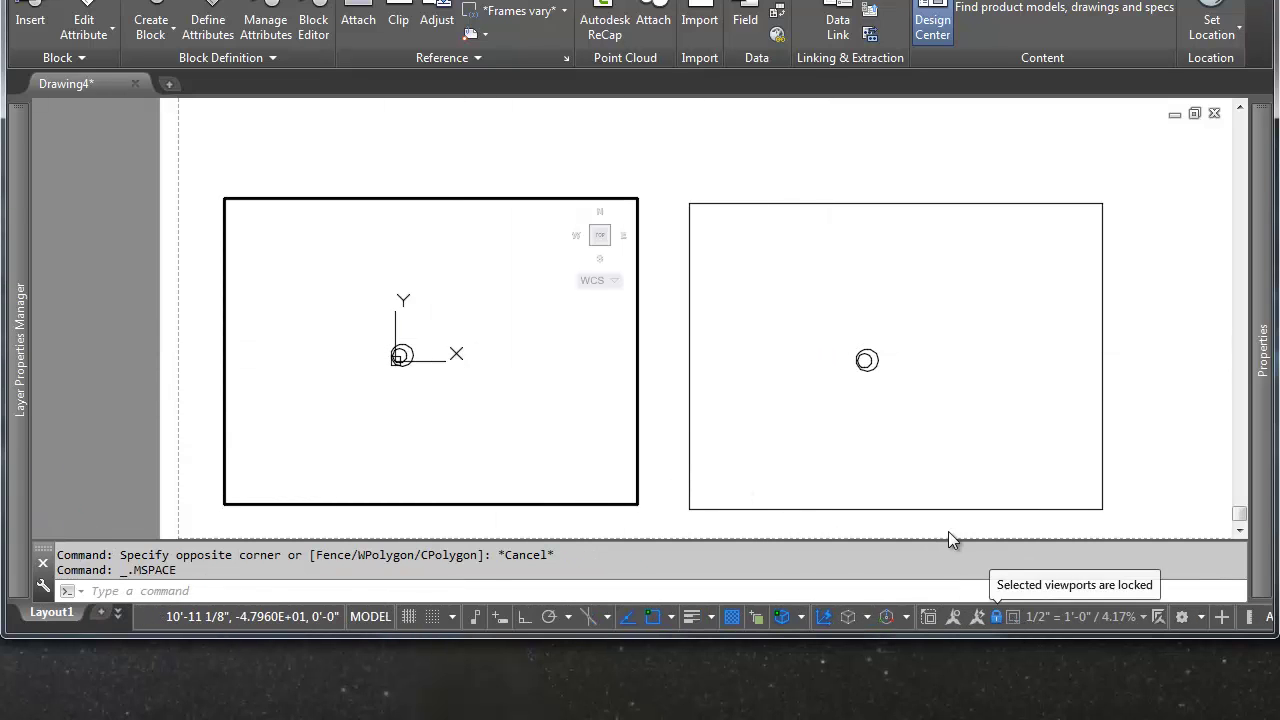
double_click(864, 188)
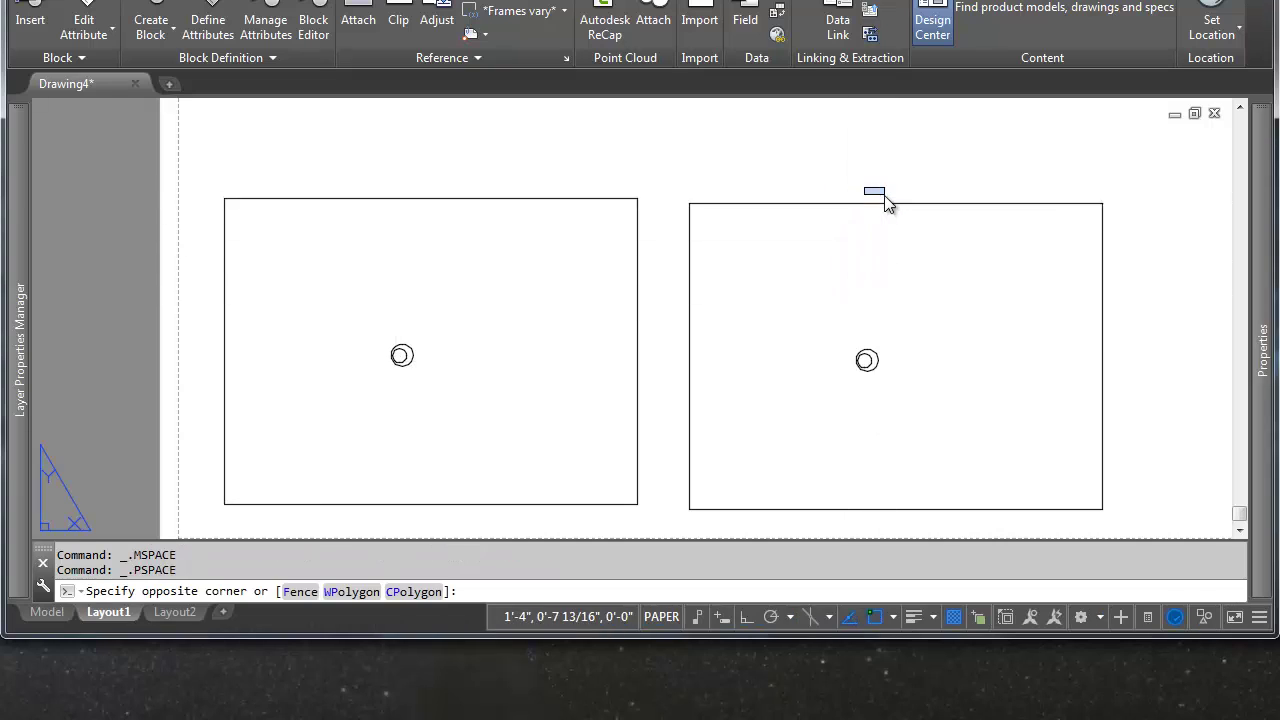
double_click(894, 306)
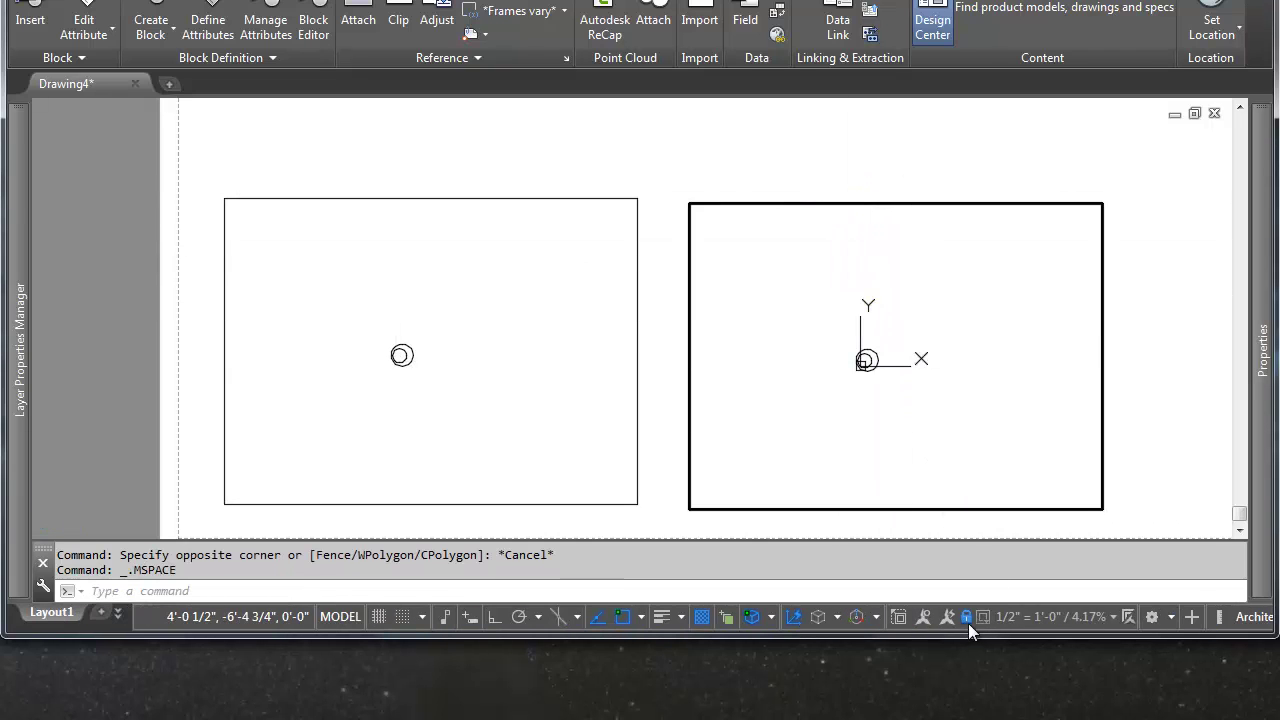
left_click(1032, 618)
scroll(1048, 515, "down", 3)
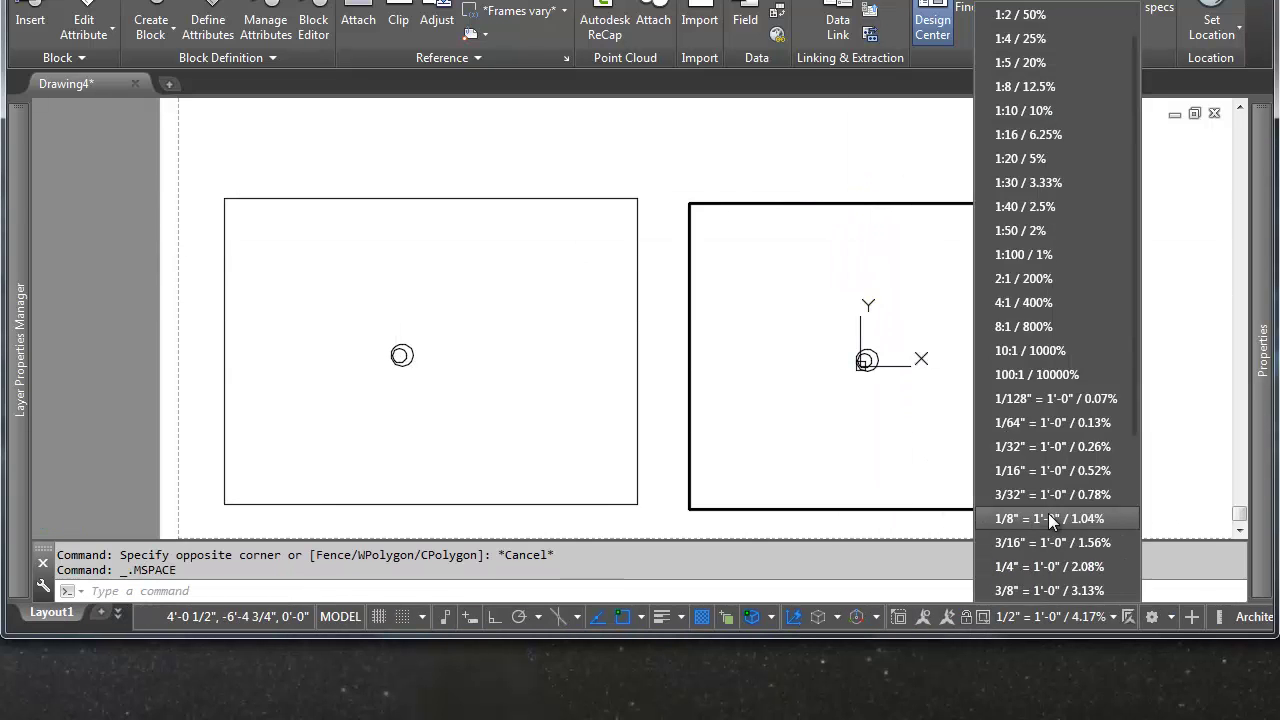
left_click(1023, 566)
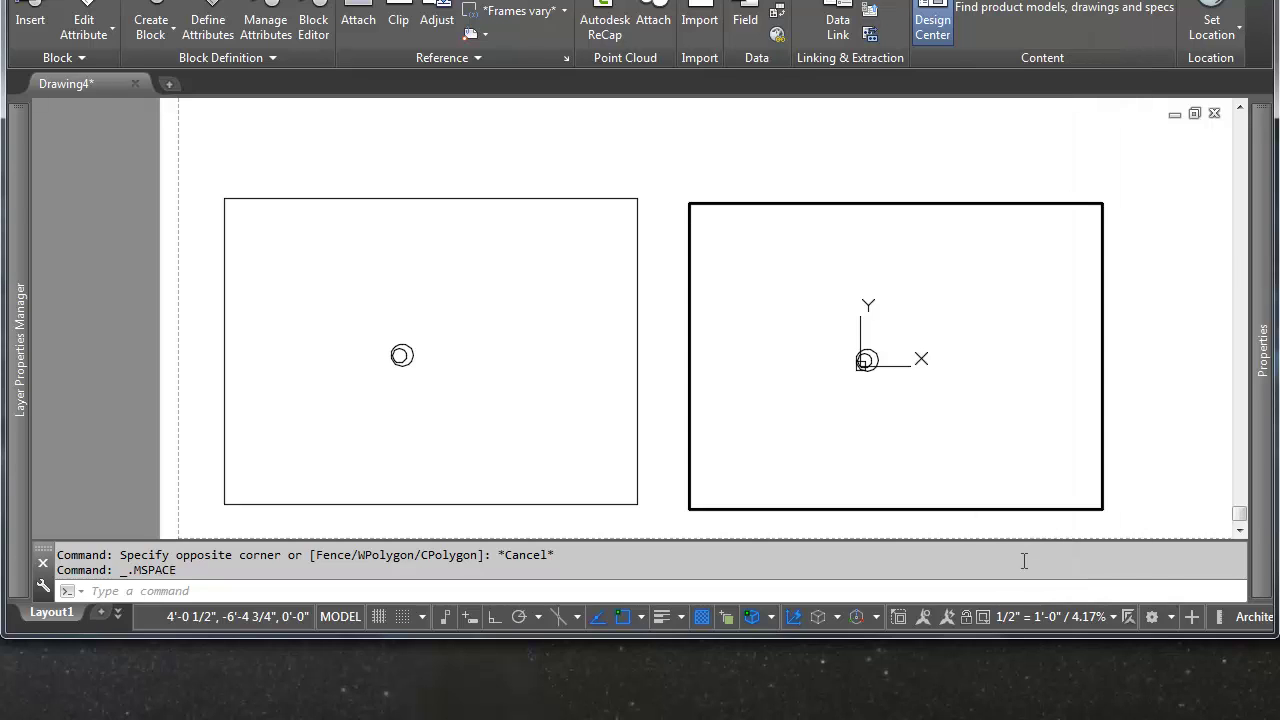
middle_click_drag(808, 395, 980, 357)
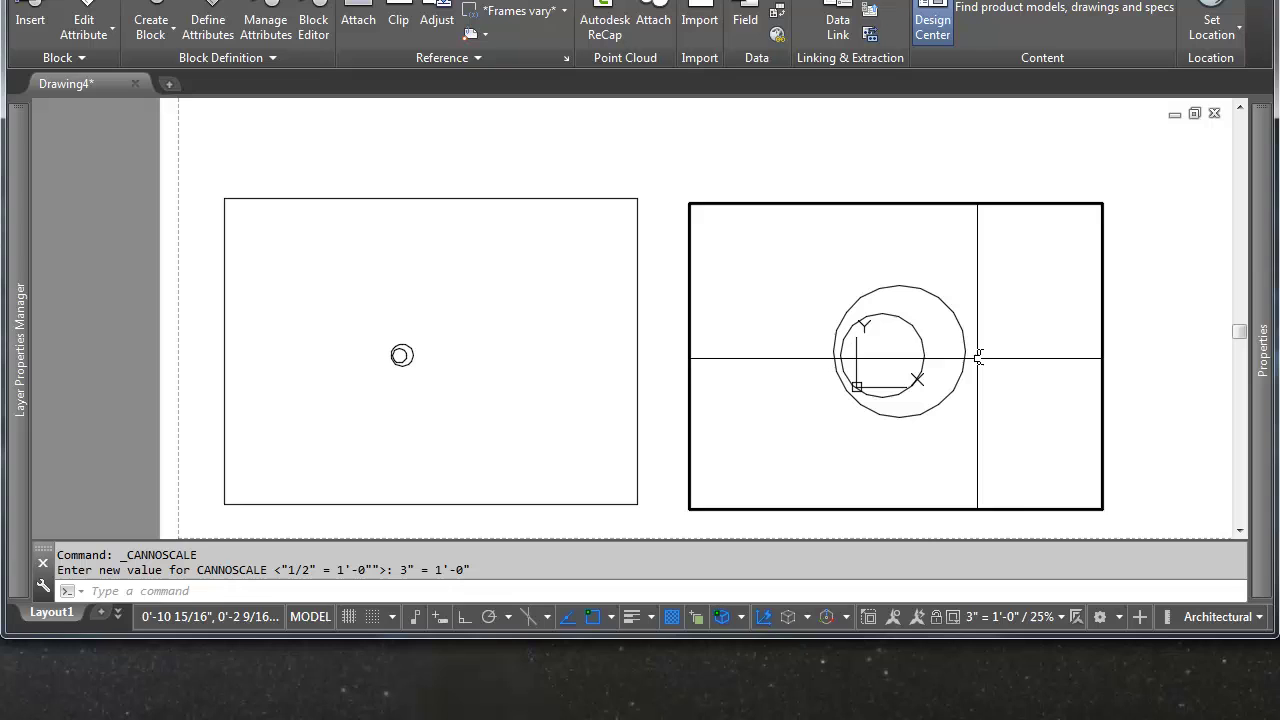
double_click(1124, 322)
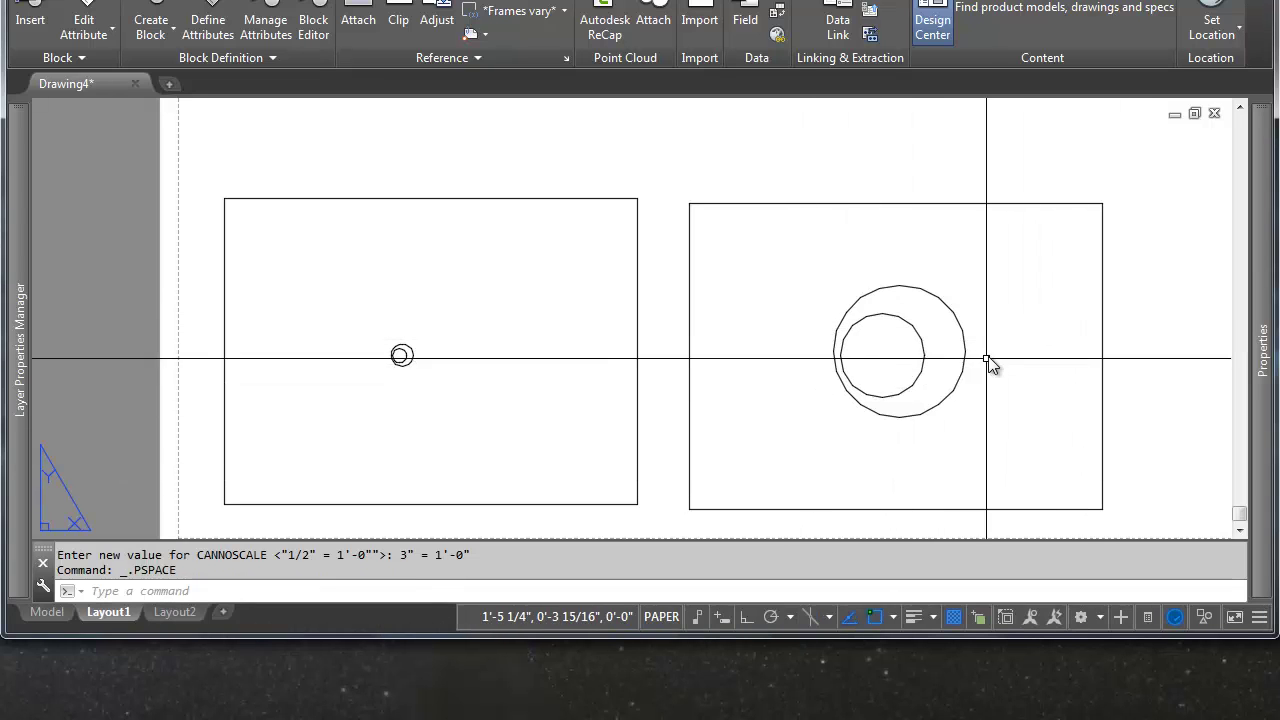
scroll(725, 371, "down", 2)
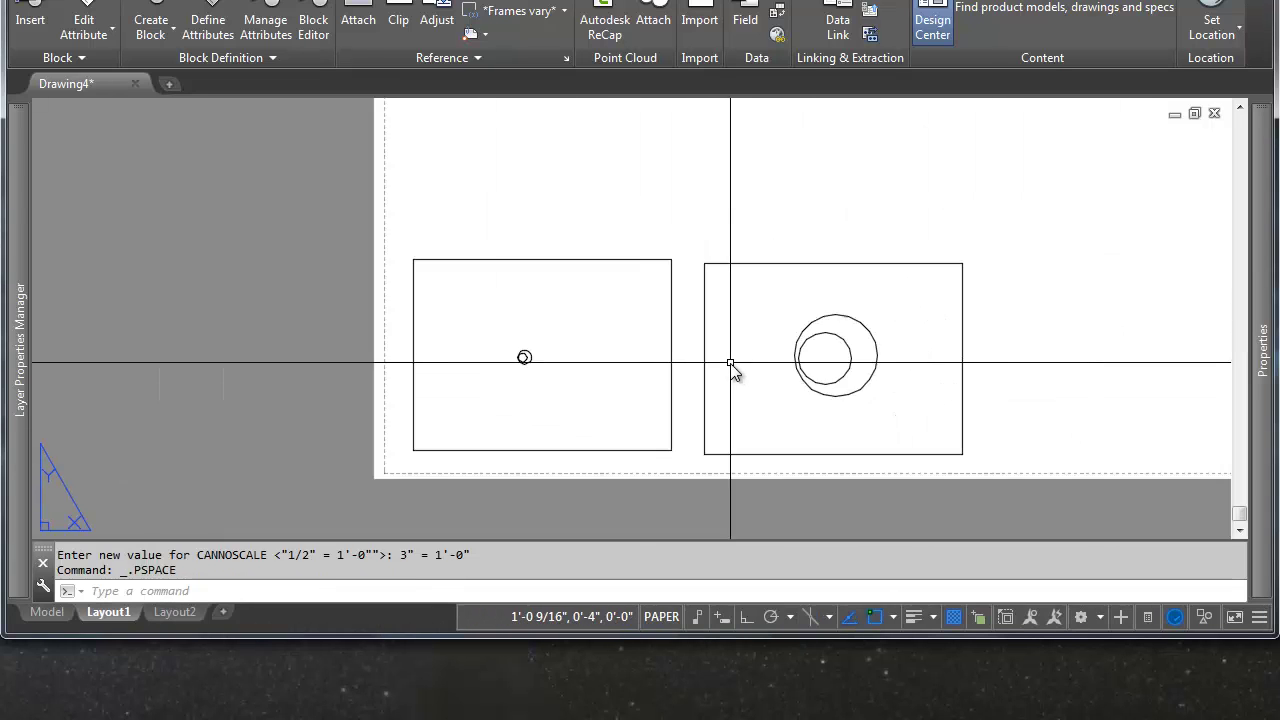
Step: In model space, draw a 12-inch horizontal line with Ortho below the circles
left_click(47, 612)
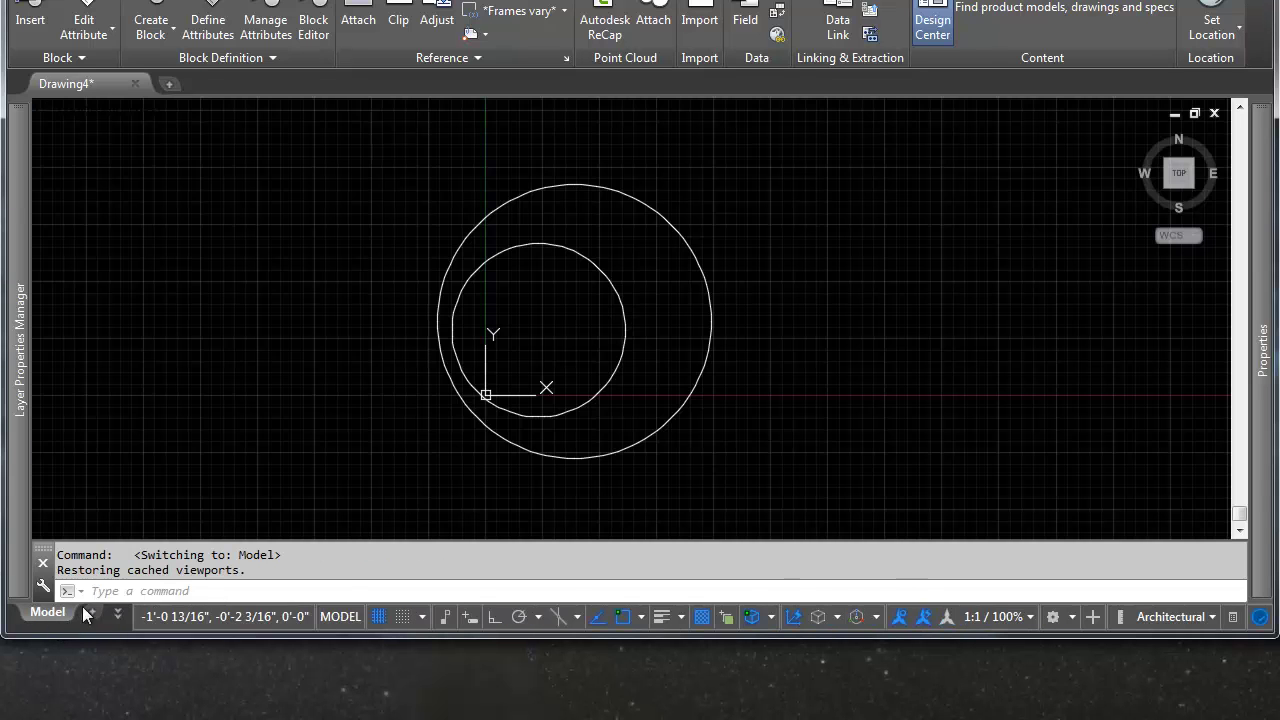
middle_click_drag(585, 332, 722, 298)
type("e")
key("Return")
left_click(498, 435)
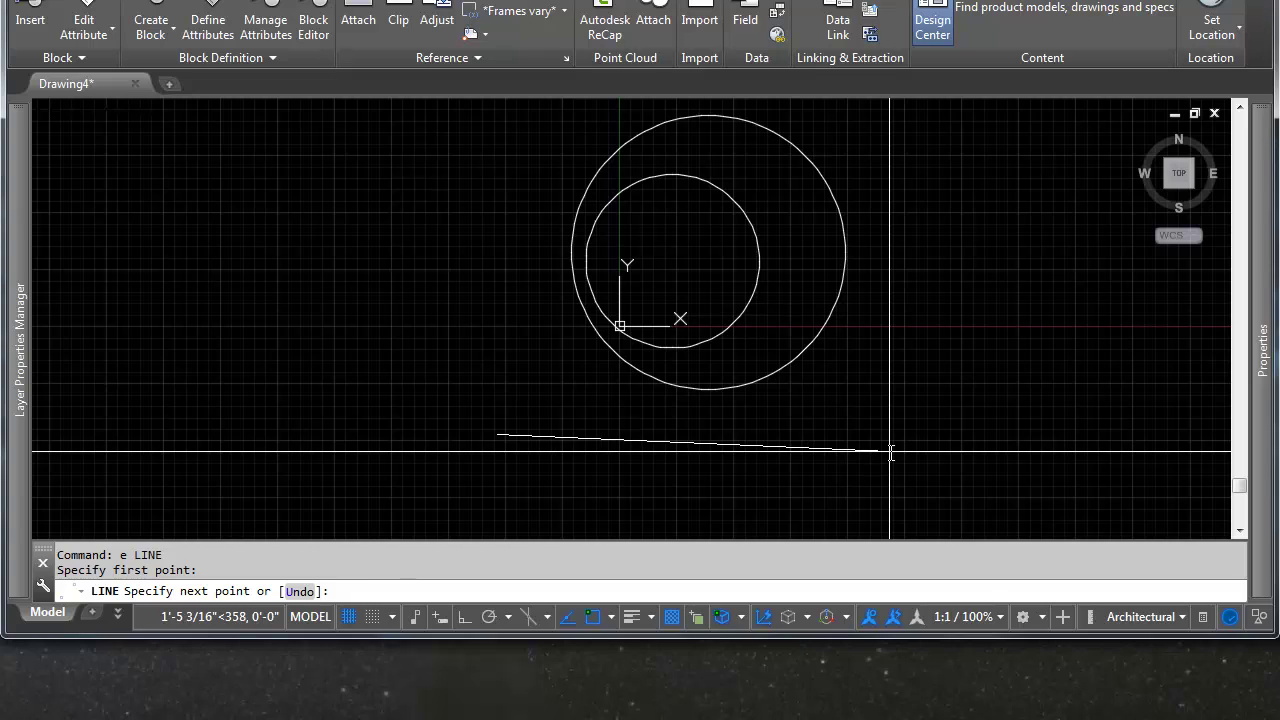
key("F8")
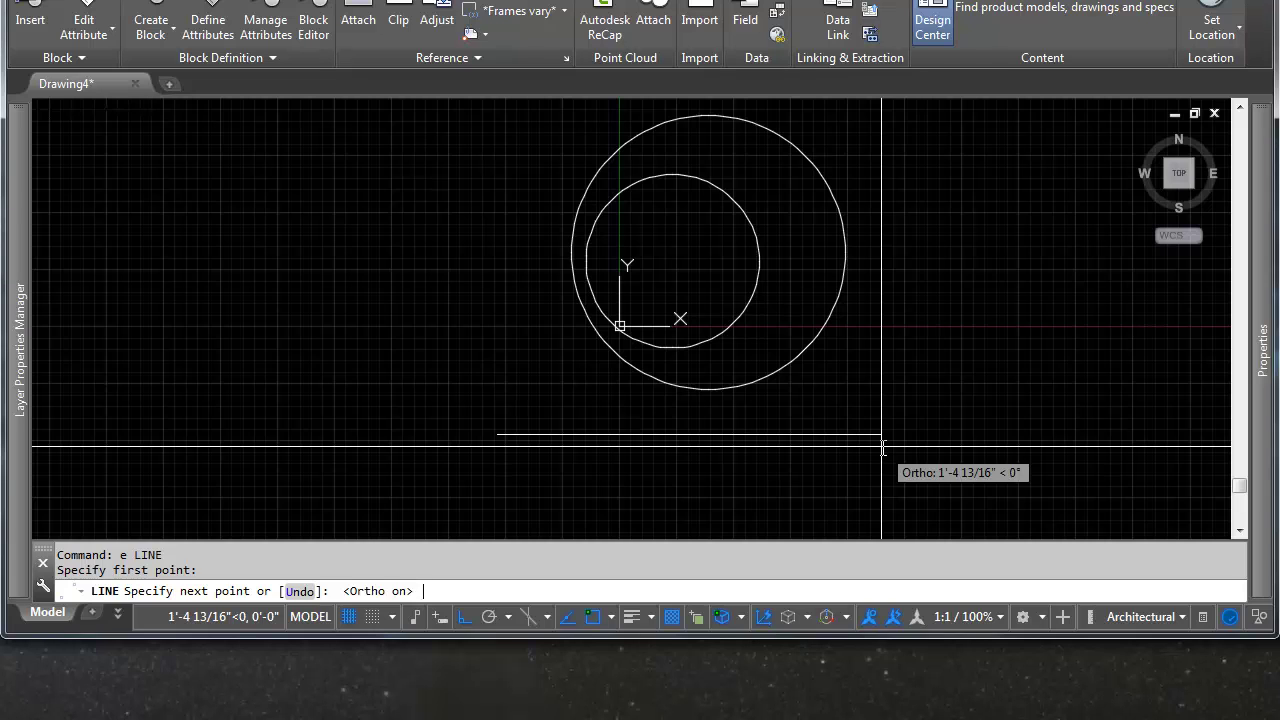
type("12")
key("Return")
key("Return")
scroll(866, 326, "down", 4)
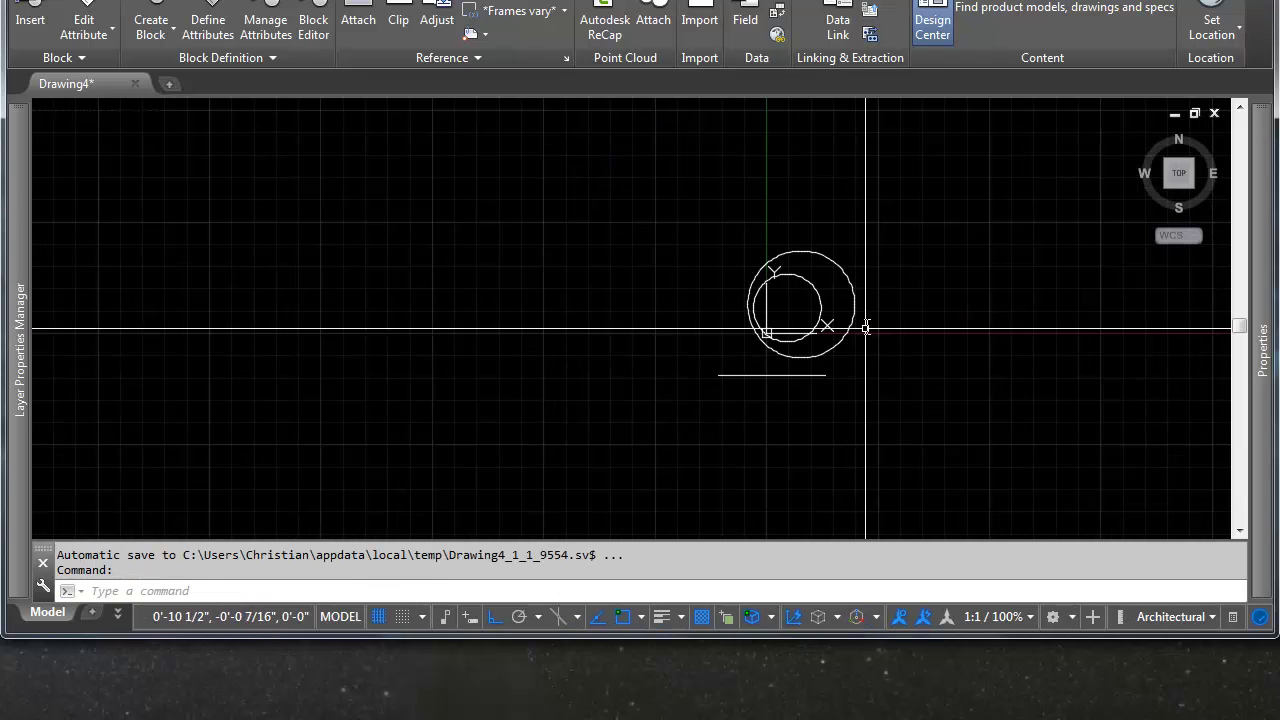
scroll(748, 388, "up", 4)
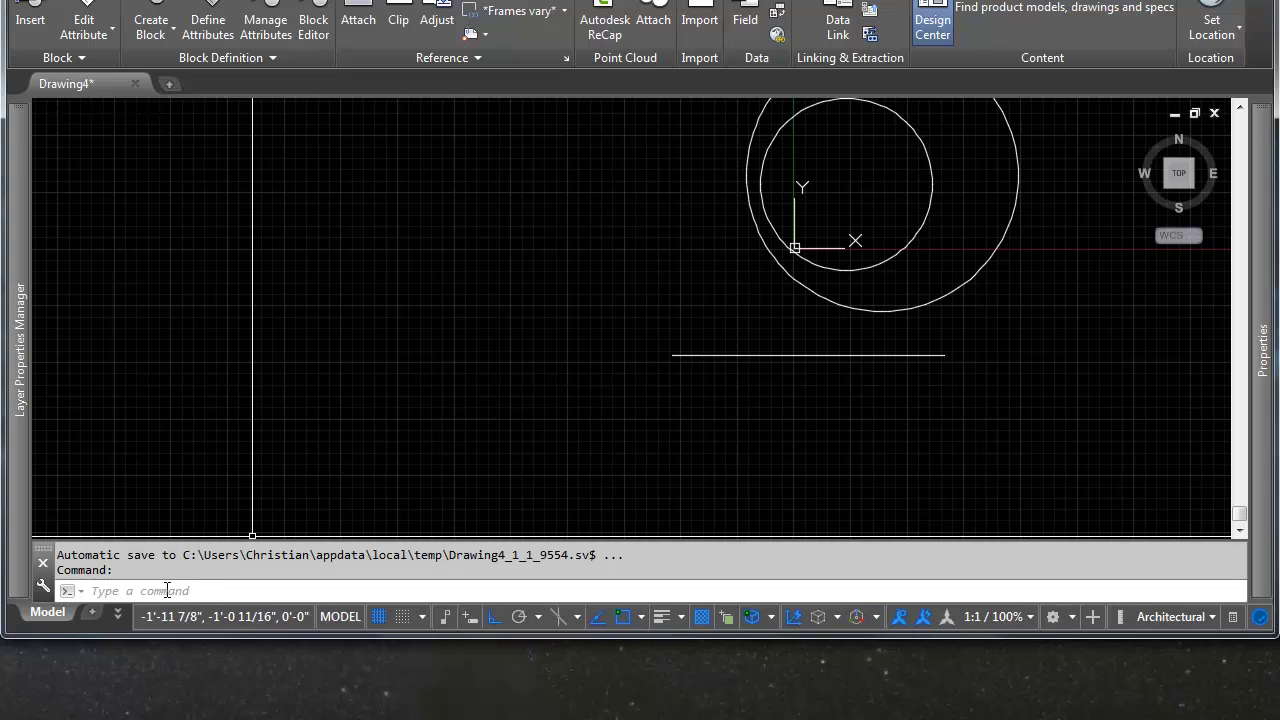
Step: Return to Layout1 and zoom to check the new line in both viewports
left_click(117, 612)
left_click(150, 681)
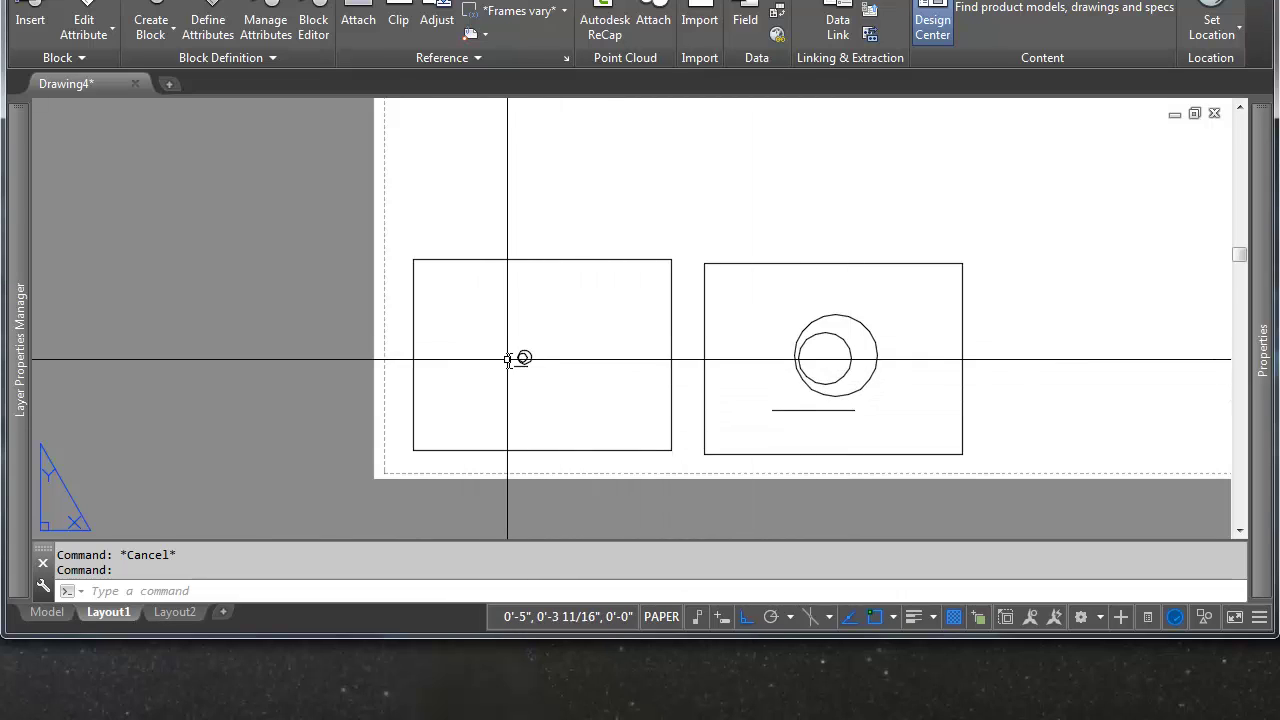
scroll(509, 357, "up", 4)
scroll(951, 451, "down", 5)
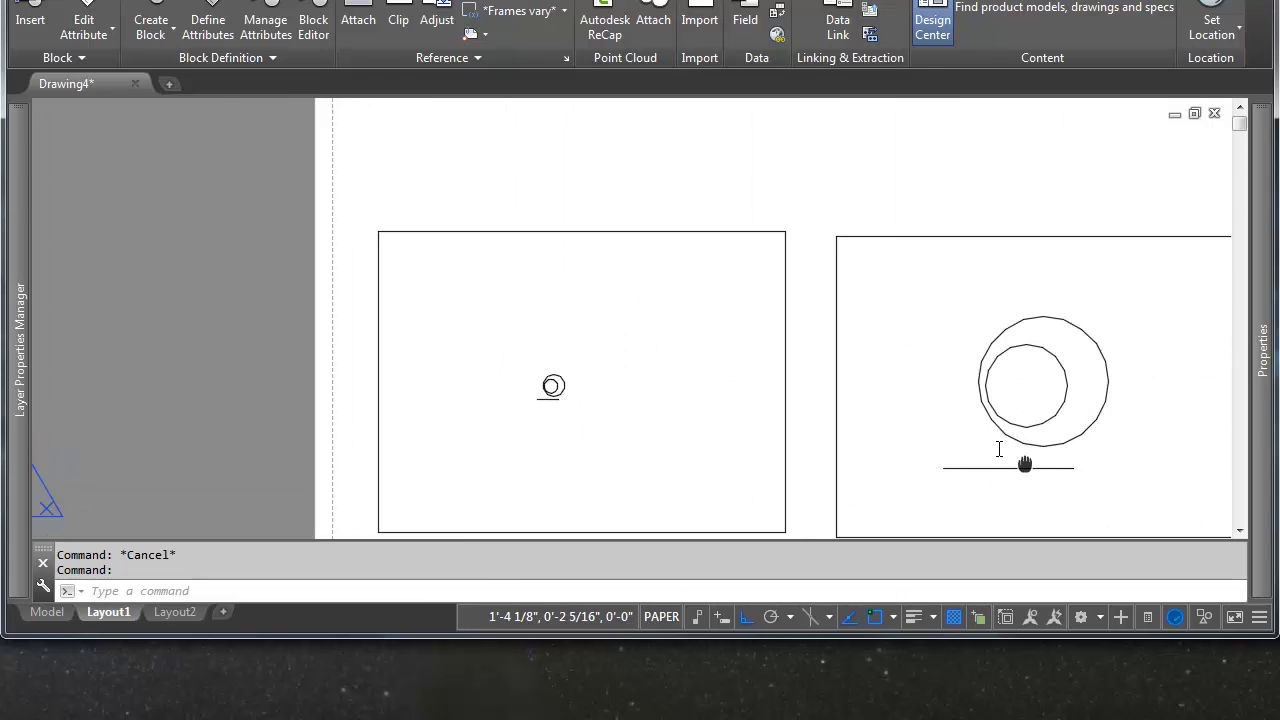
scroll(883, 383, "up", 2)
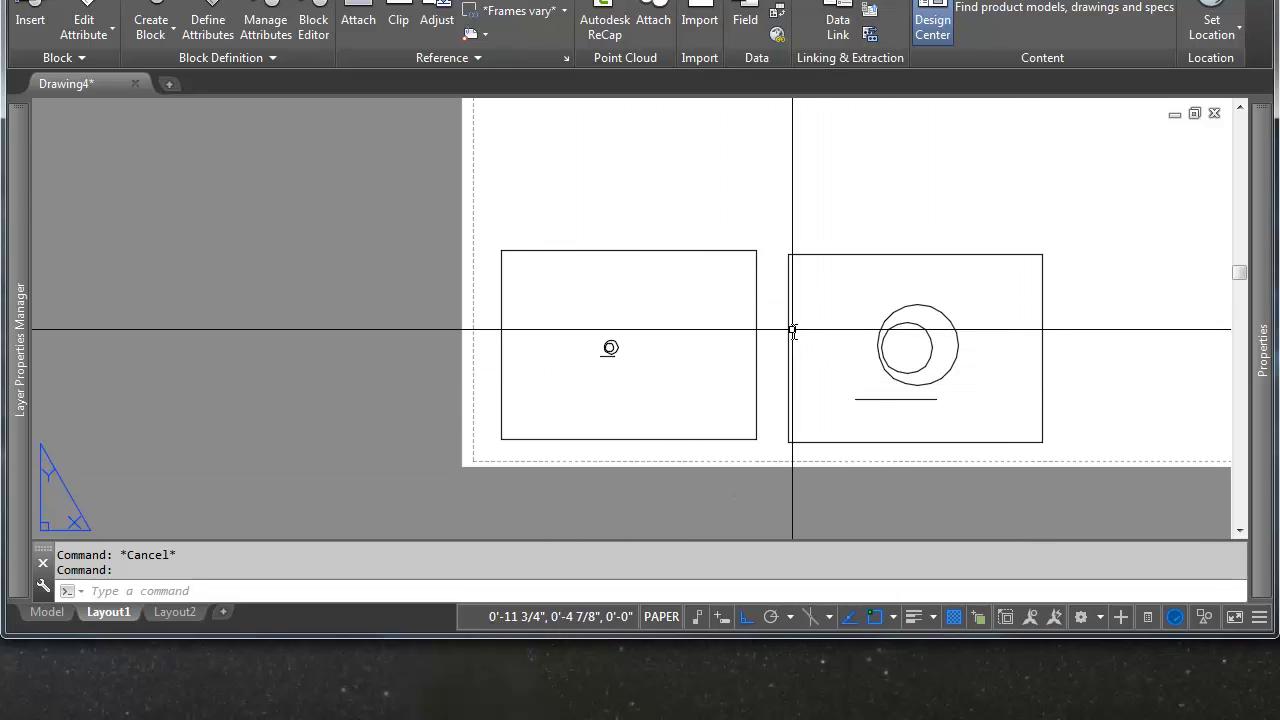
Step: Open the VIEWPORTS dialog, preview several standard arrangements, and select Single
scroll(829, 296, "down", 4)
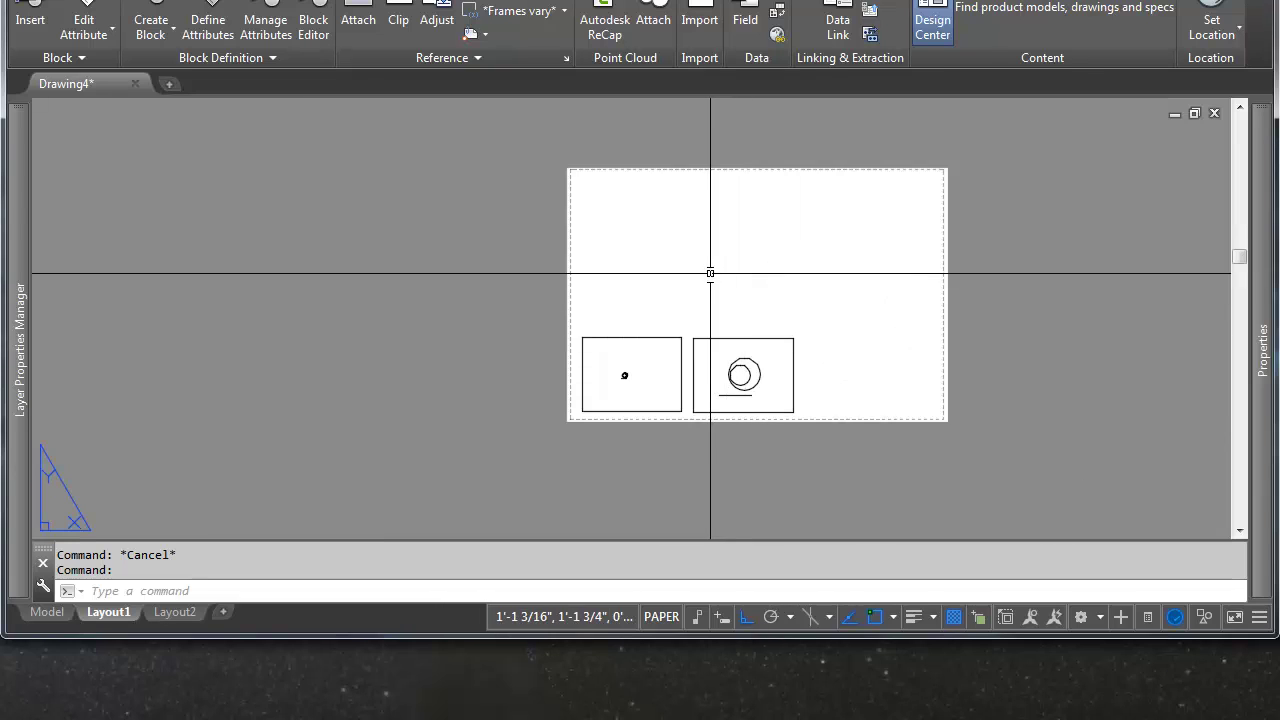
middle_click_drag(710, 273, 668, 265)
type("viewports")
key("Return")
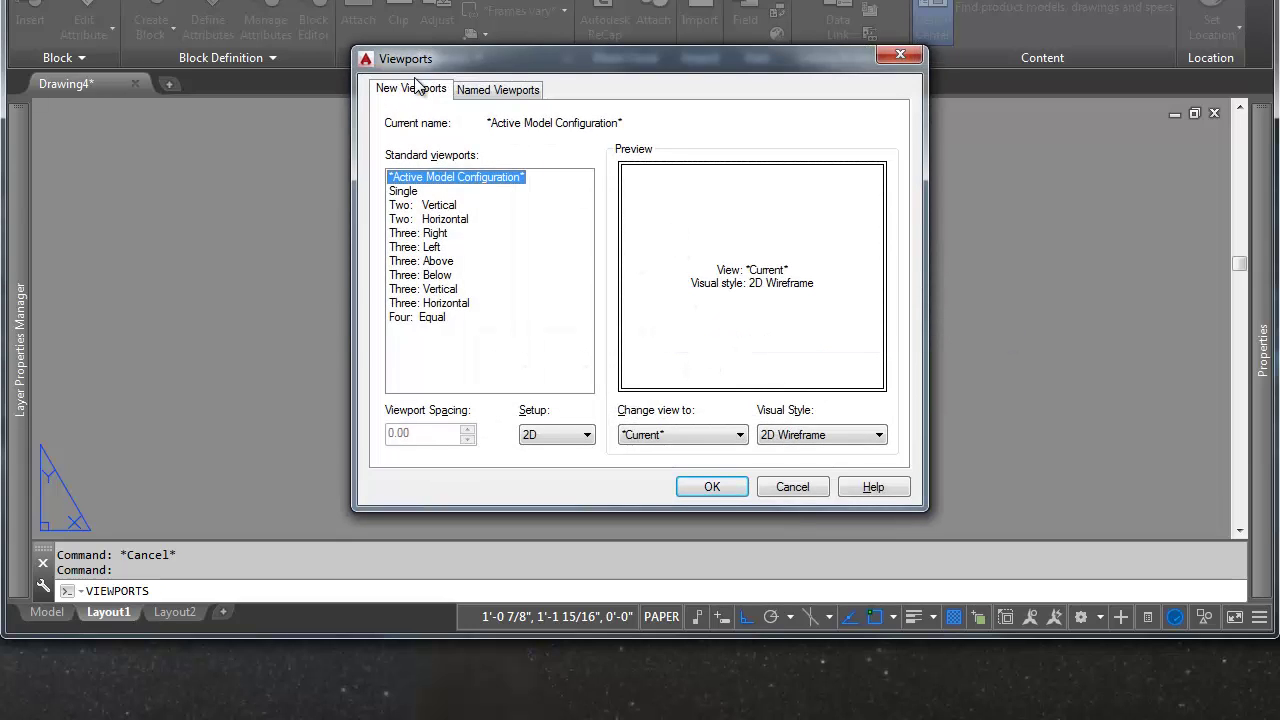
left_click(427, 205)
left_click(428, 234)
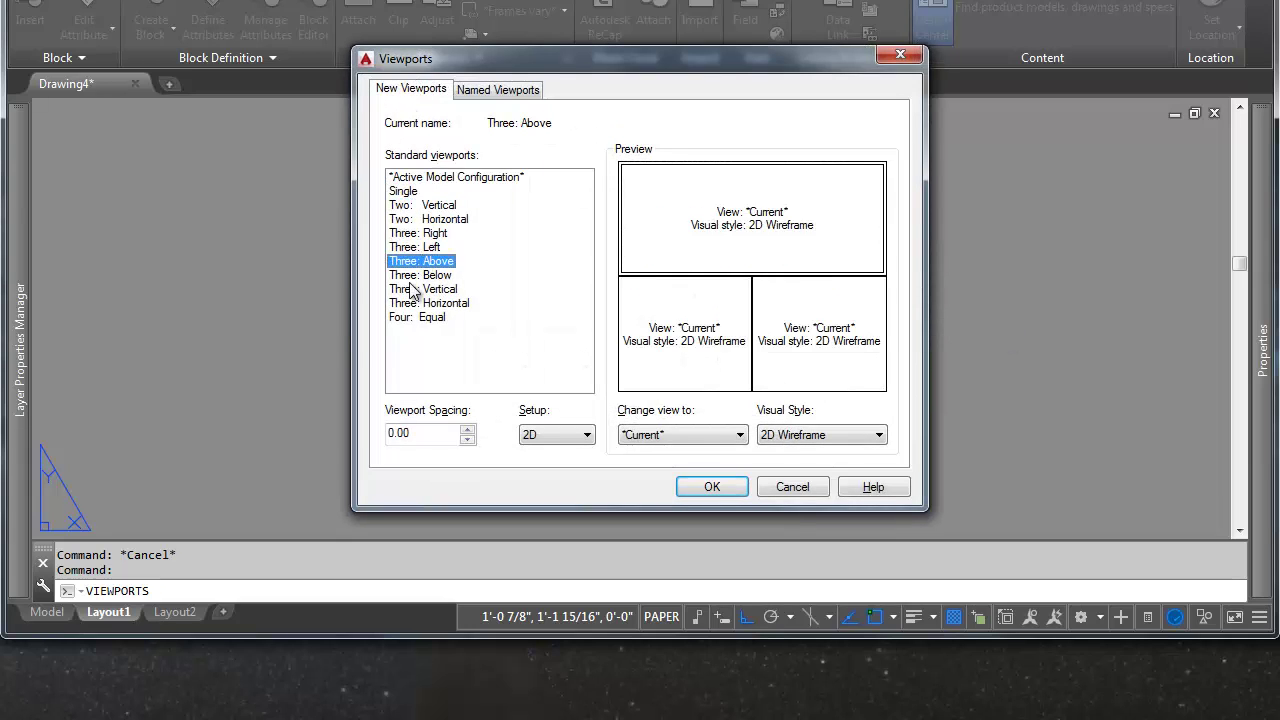
left_click(410, 290)
left_click(412, 318)
left_click(418, 262)
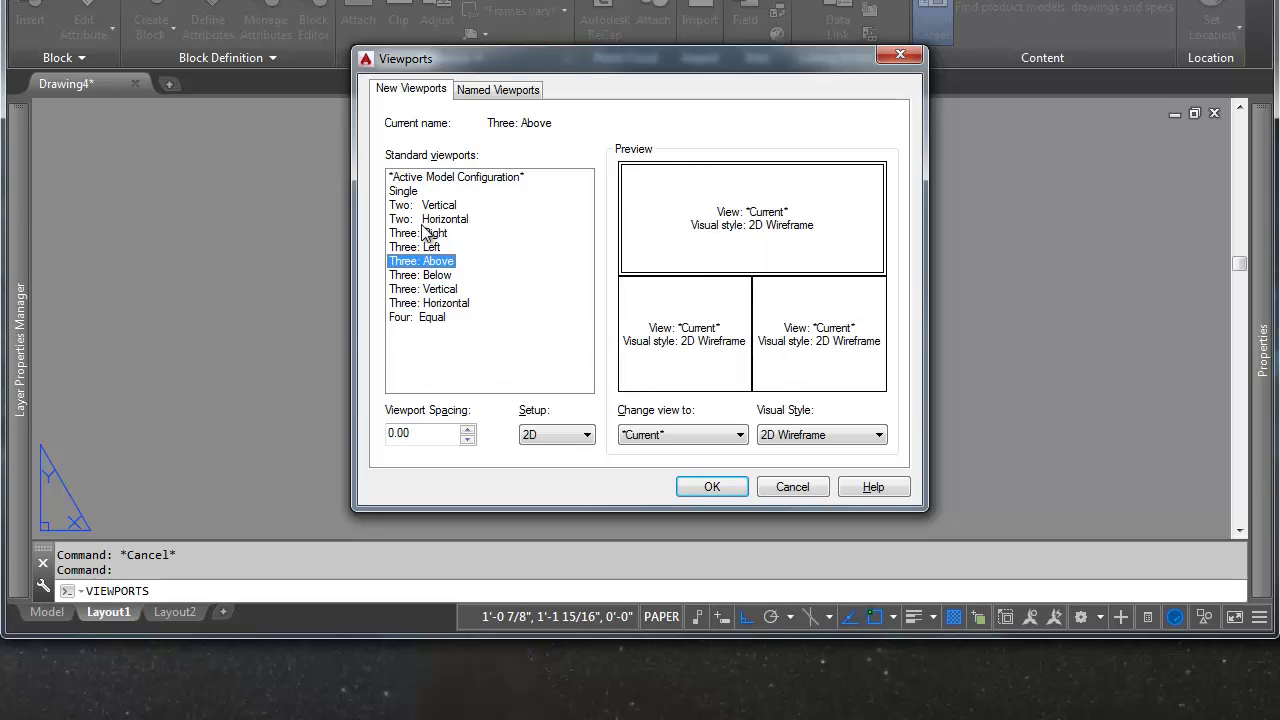
left_click(406, 194)
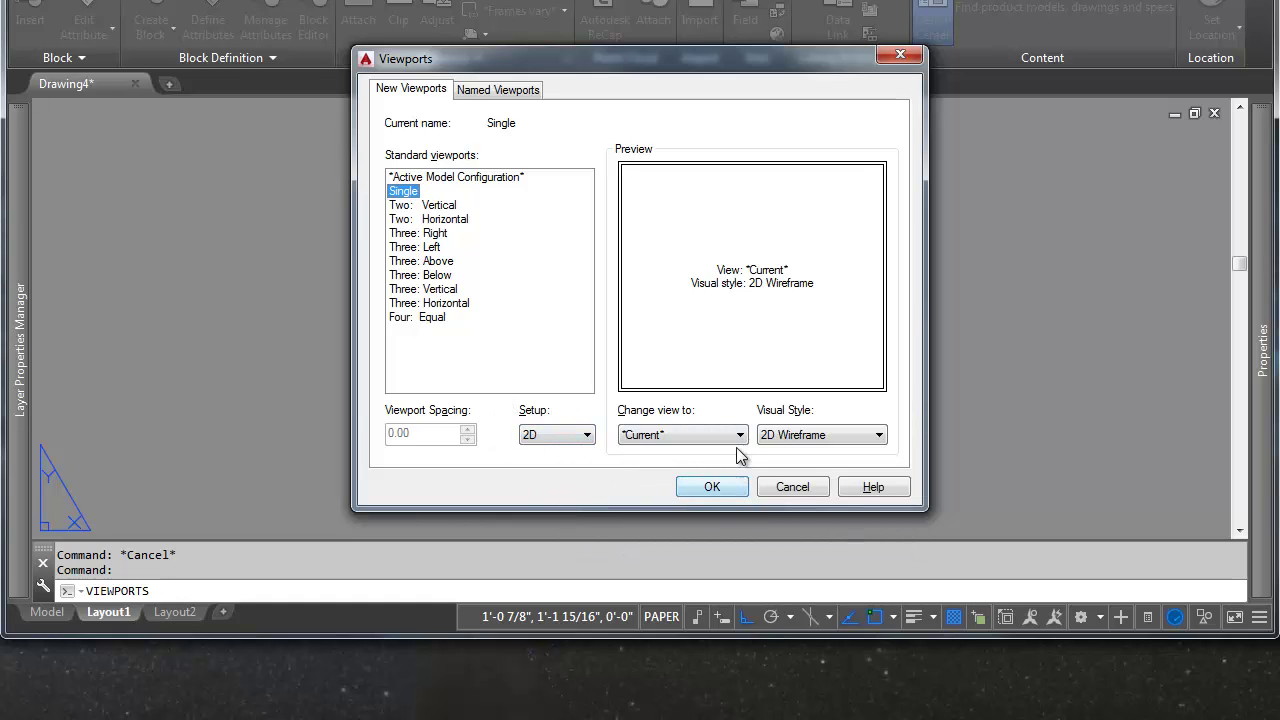
Step: Draw a single new viewport above the two existing viewports
left_click(723, 487)
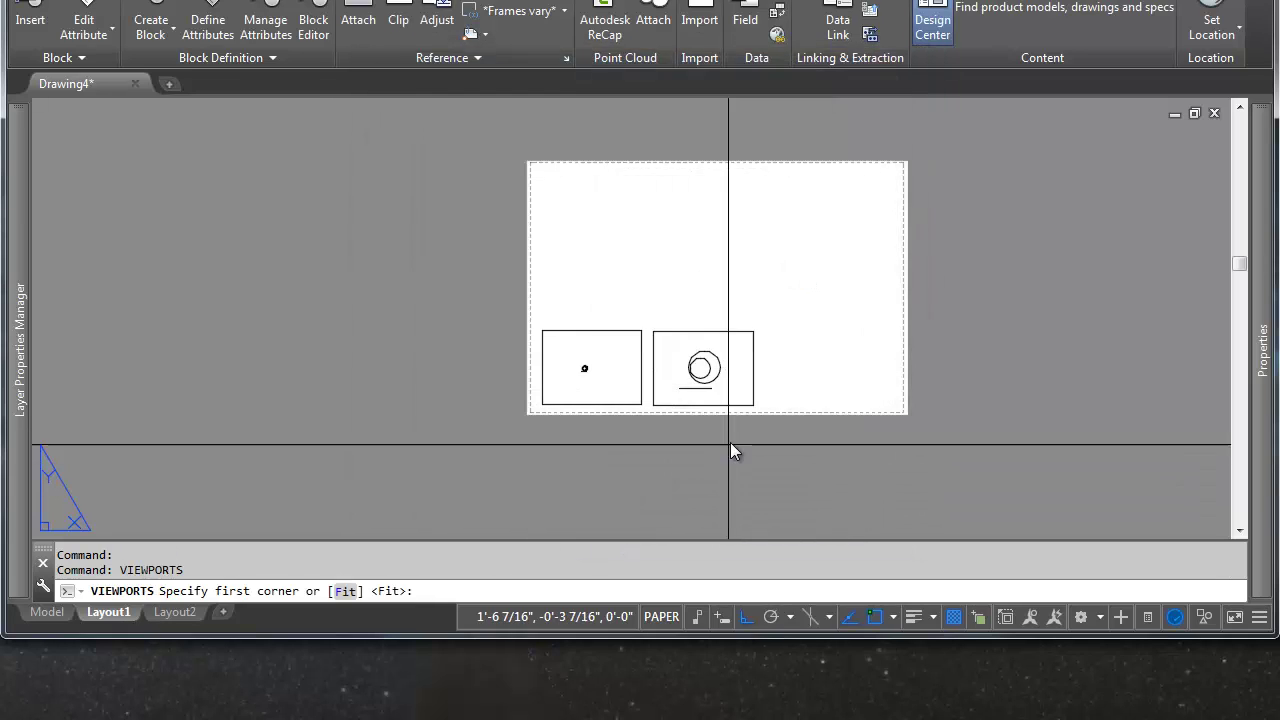
scroll(650, 275, "up", 4)
left_click(561, 170)
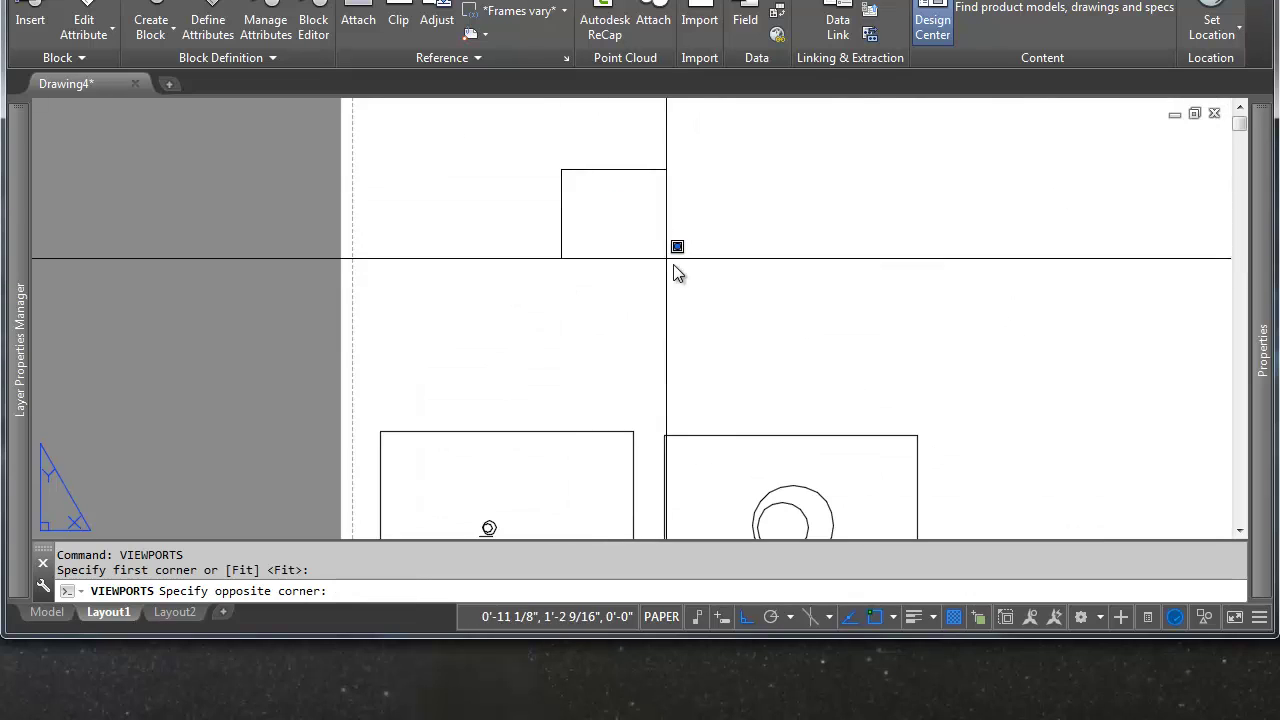
left_click(831, 355)
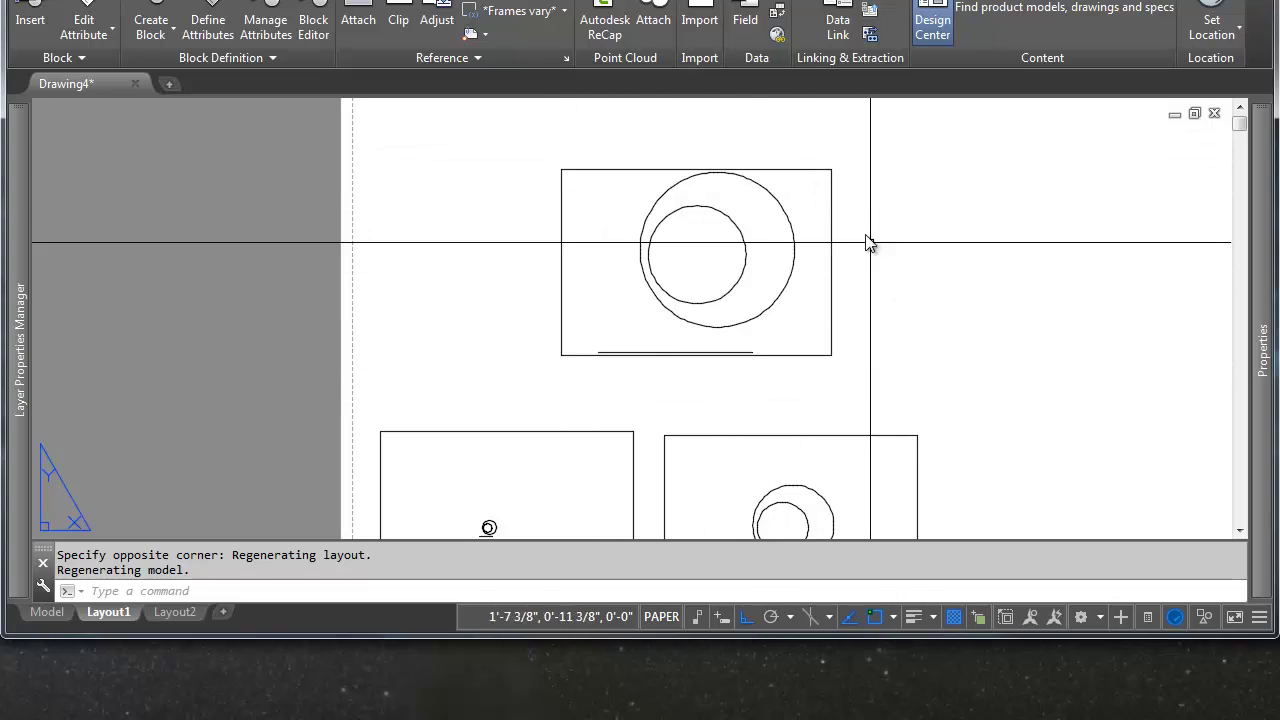
Step: Scale the new top viewport to 1/8" = 1'-0" and return to paper space
double_click(820, 245)
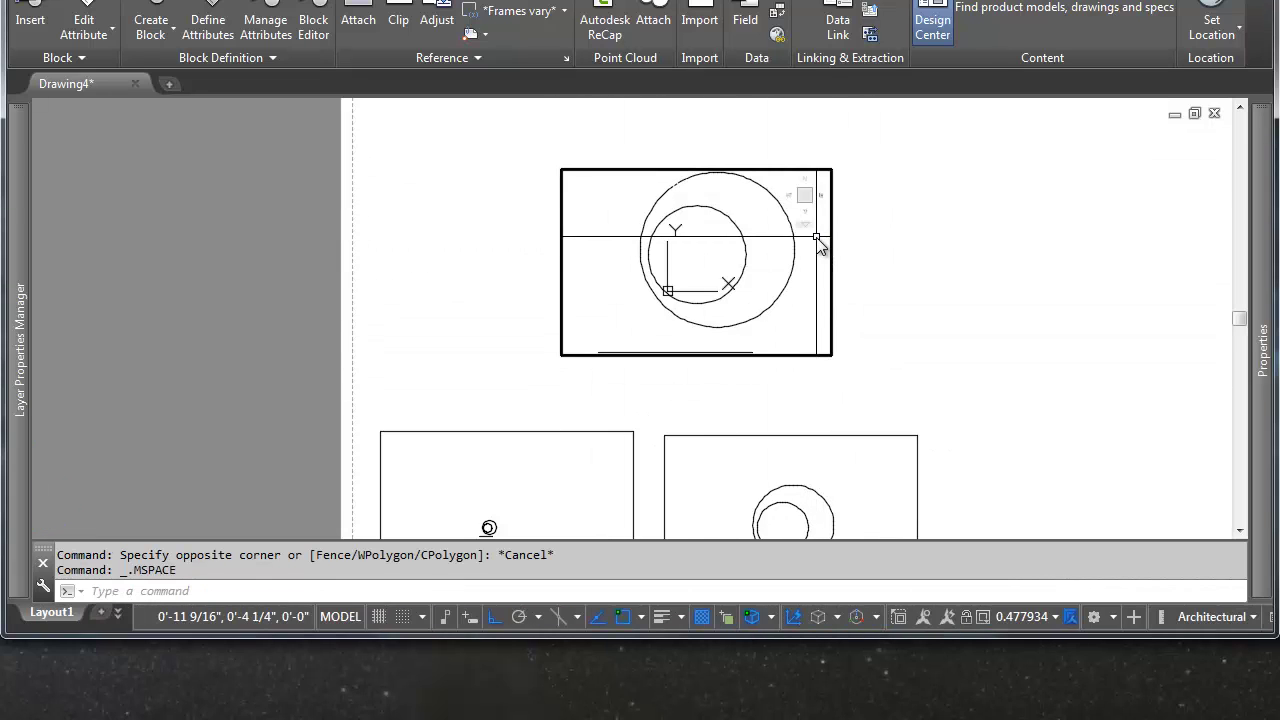
left_click(1036, 616)
scroll(1040, 395, "down", 3)
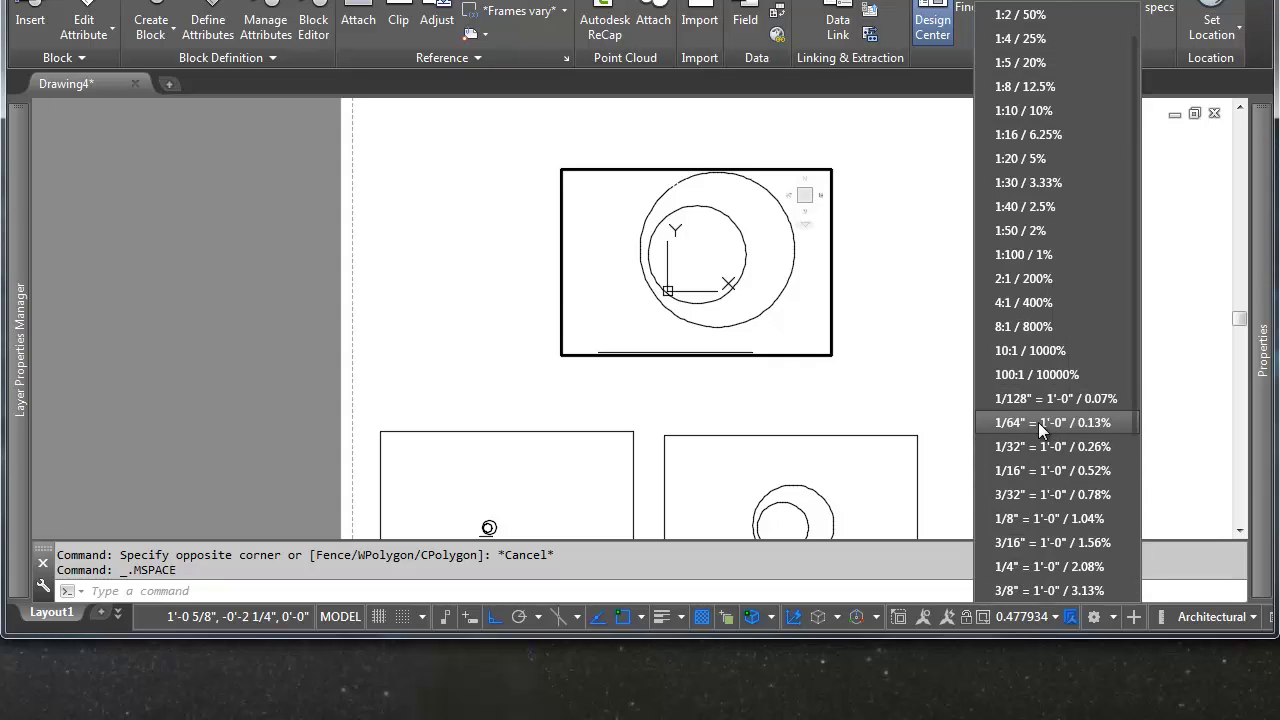
left_click(1041, 422)
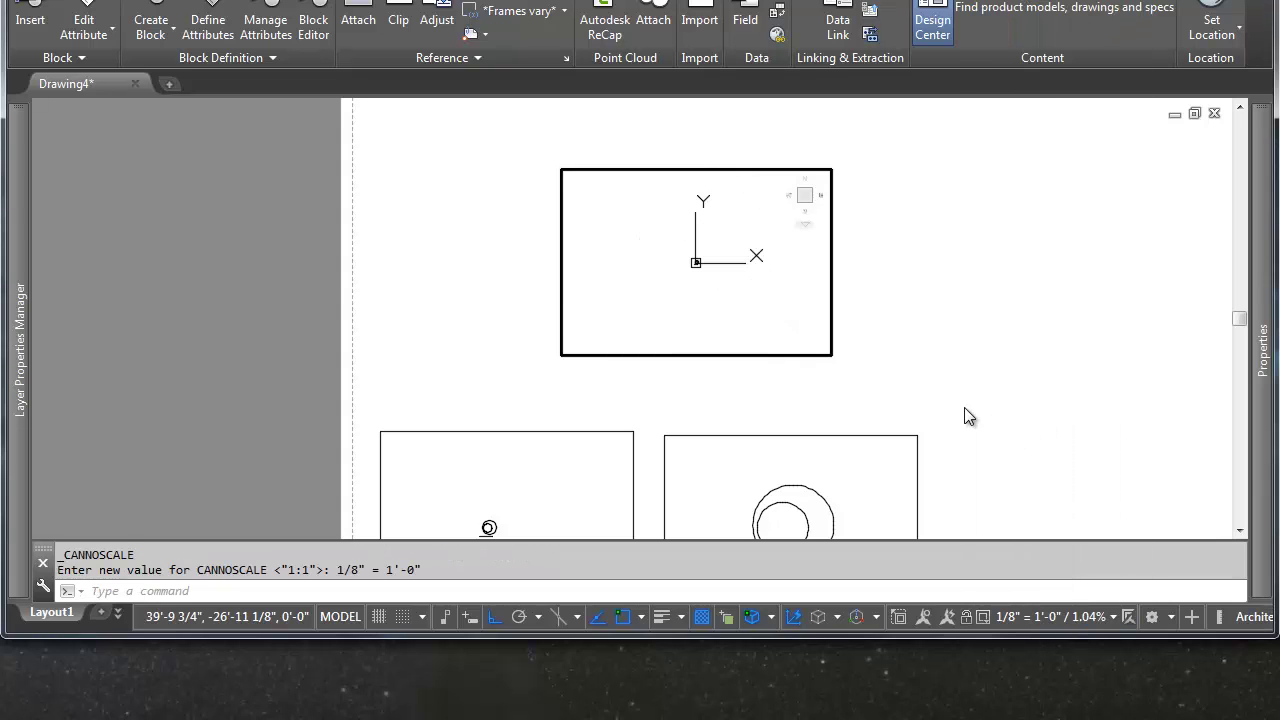
double_click(881, 294)
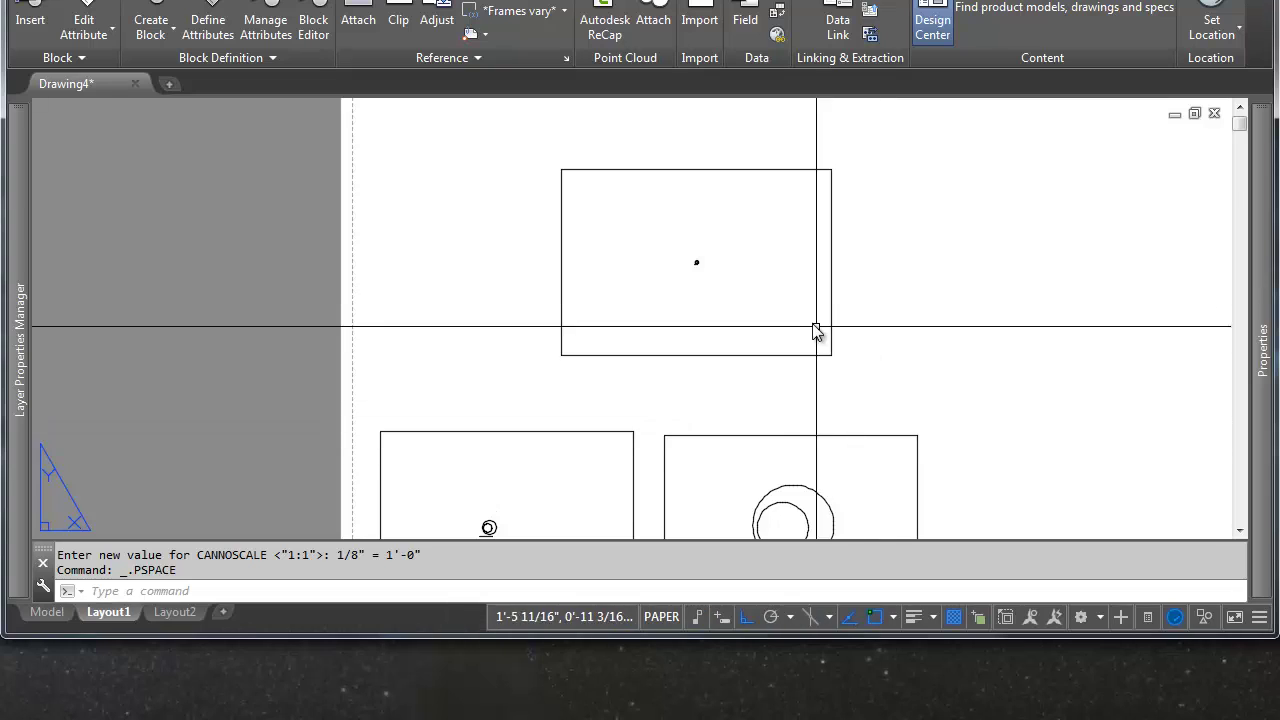
scroll(810, 320, "down", 3)
scroll(780, 384, "up", 3)
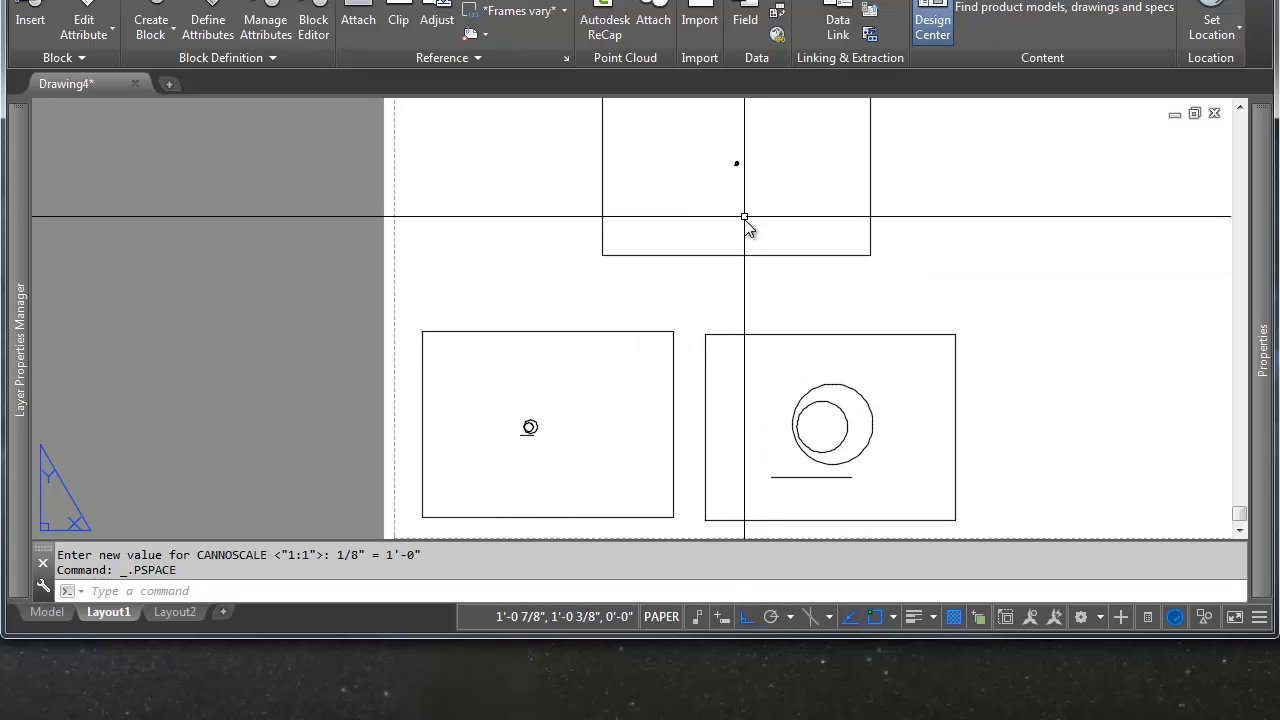
Step: Switch to model space and create new layers named 1 and 2
left_click(46, 613)
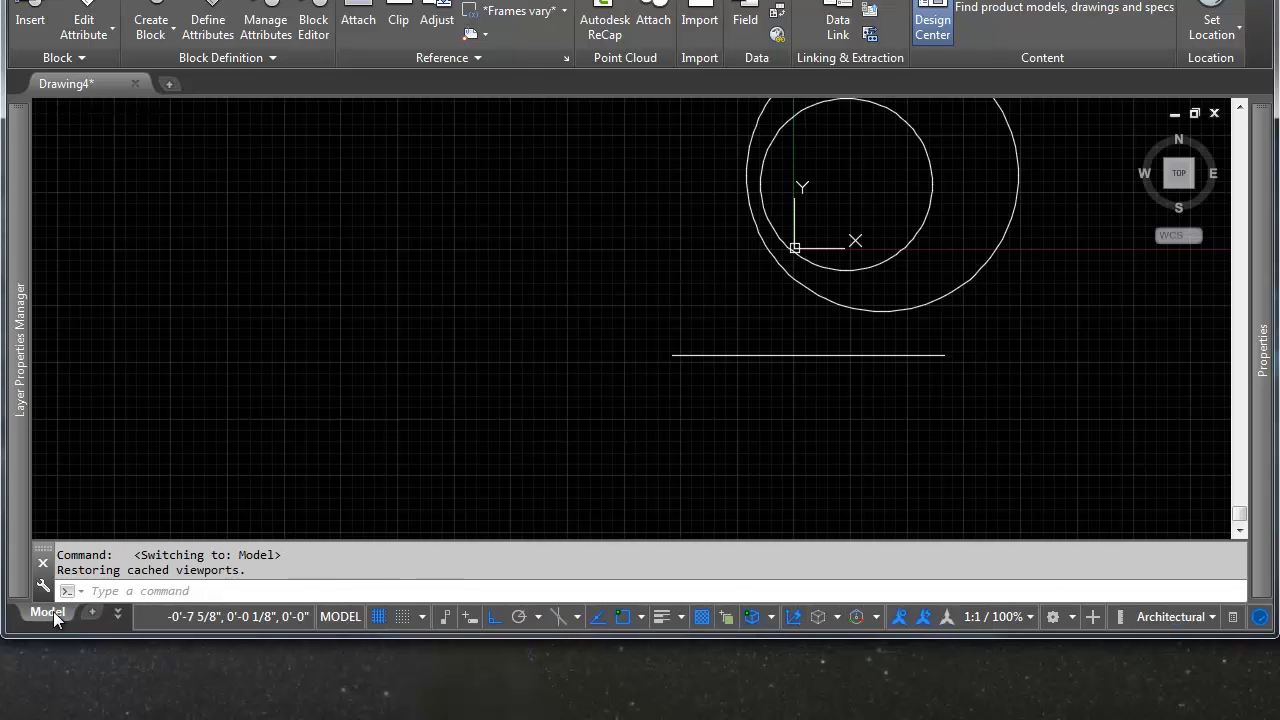
scroll(734, 349, "down", 4)
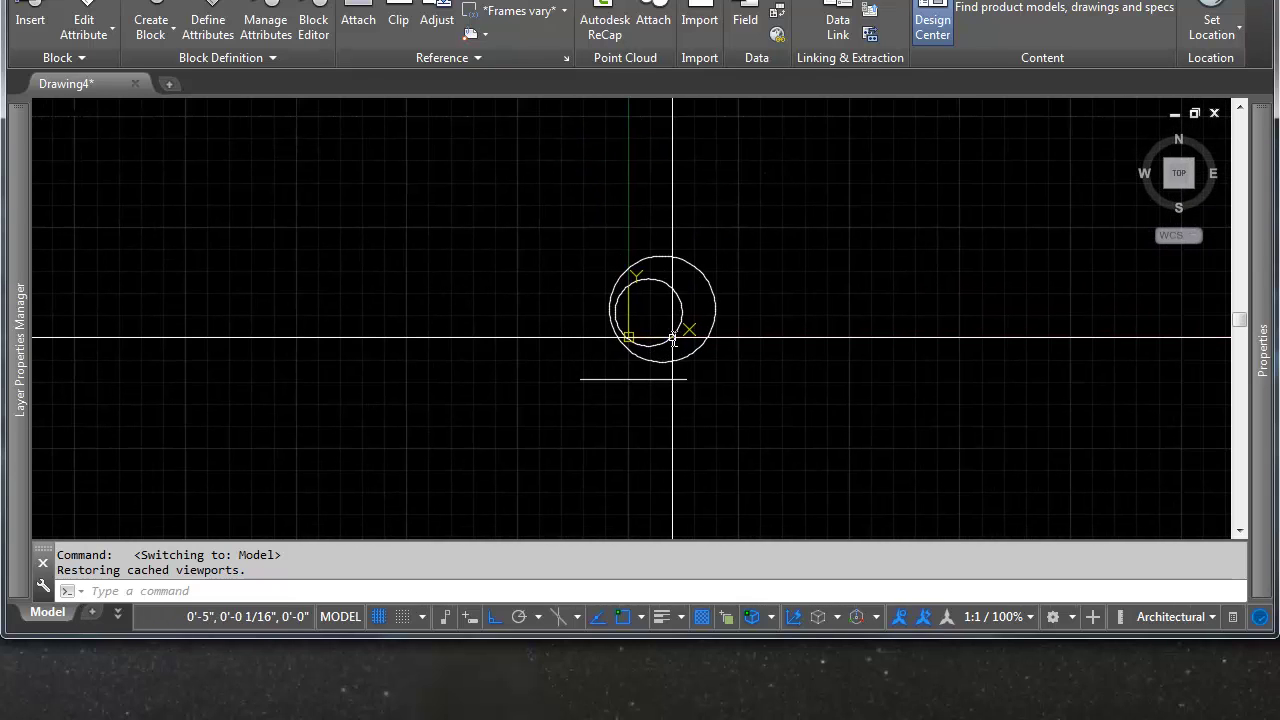
scroll(697, 325, "up", 4)
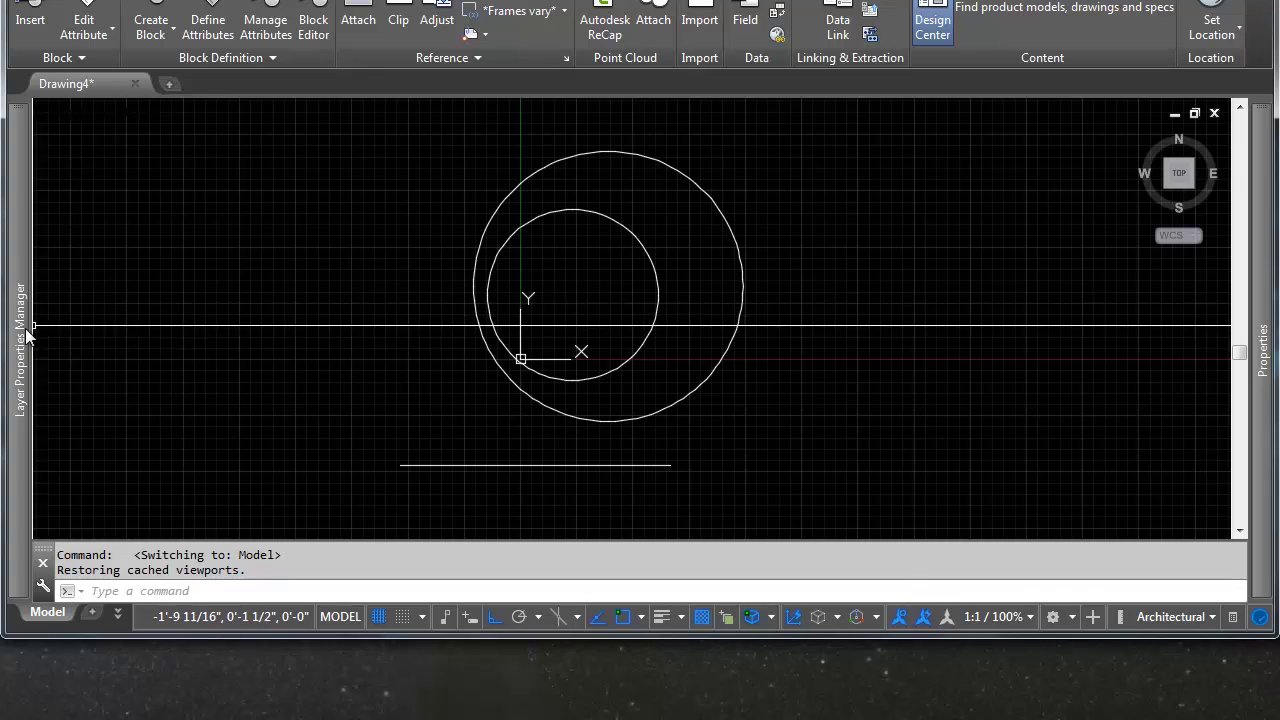
mouse_move(25, 323)
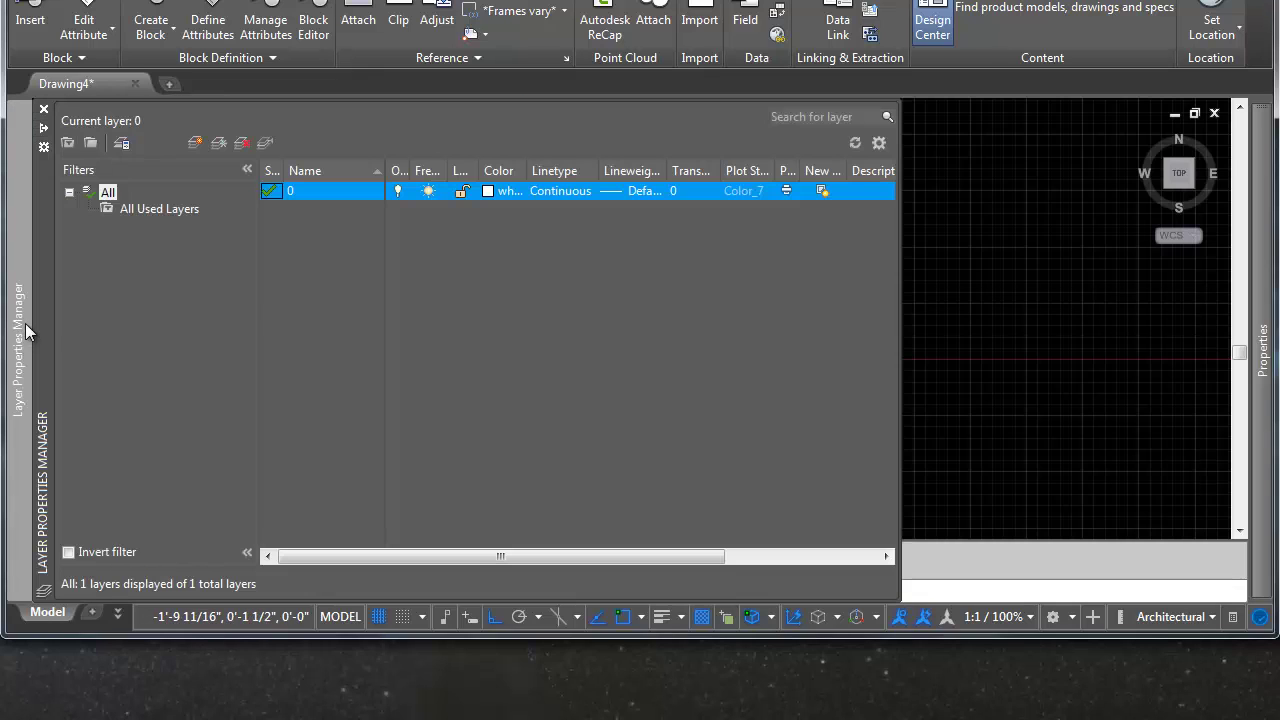
left_click(196, 146)
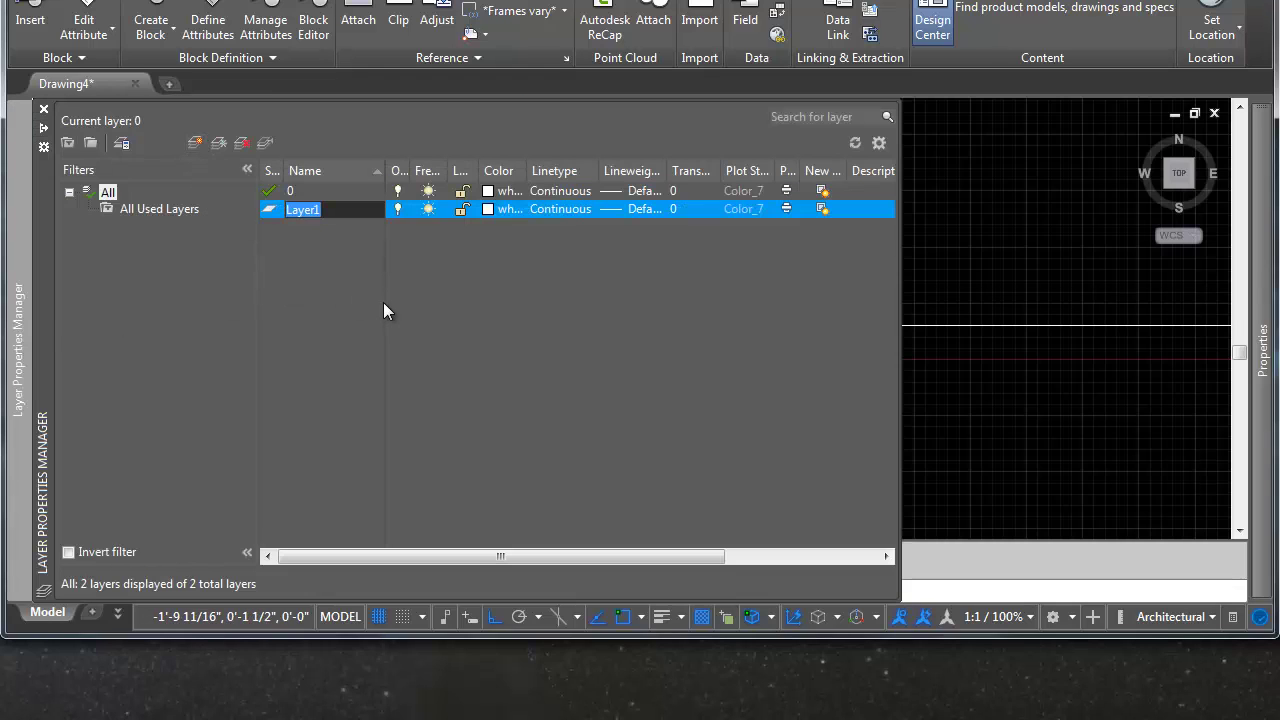
type("1")
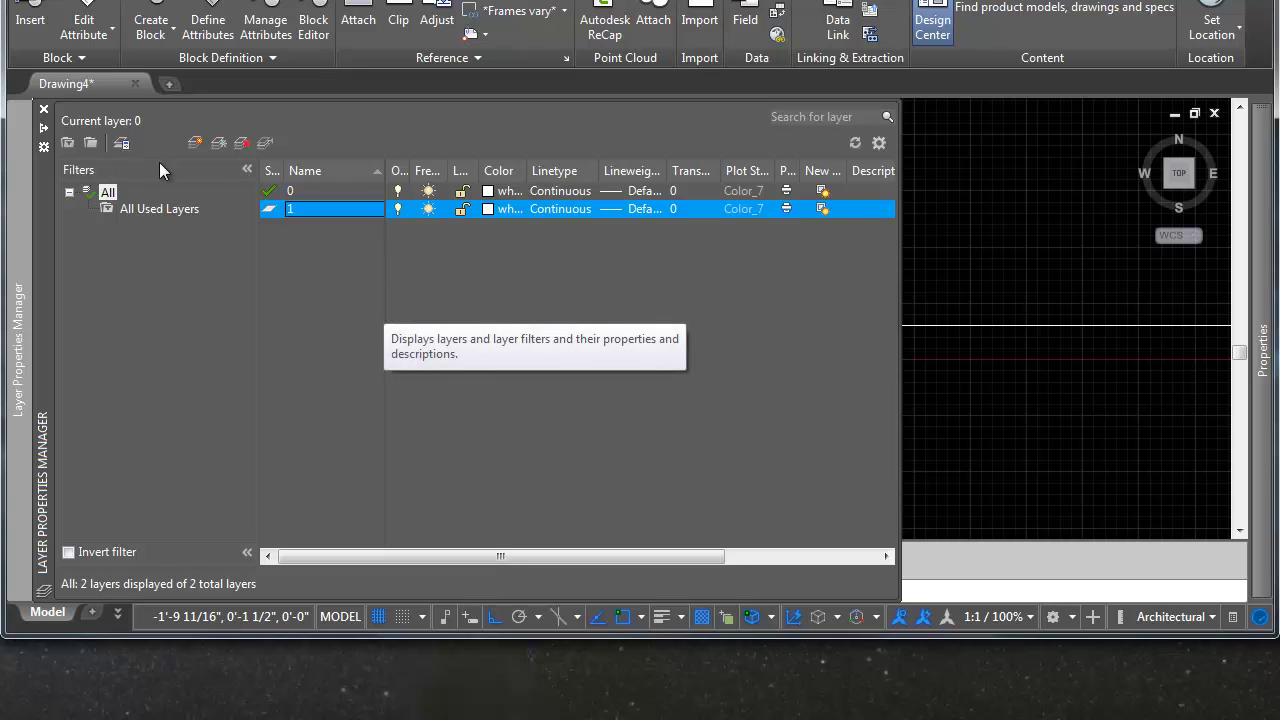
left_click(193, 145)
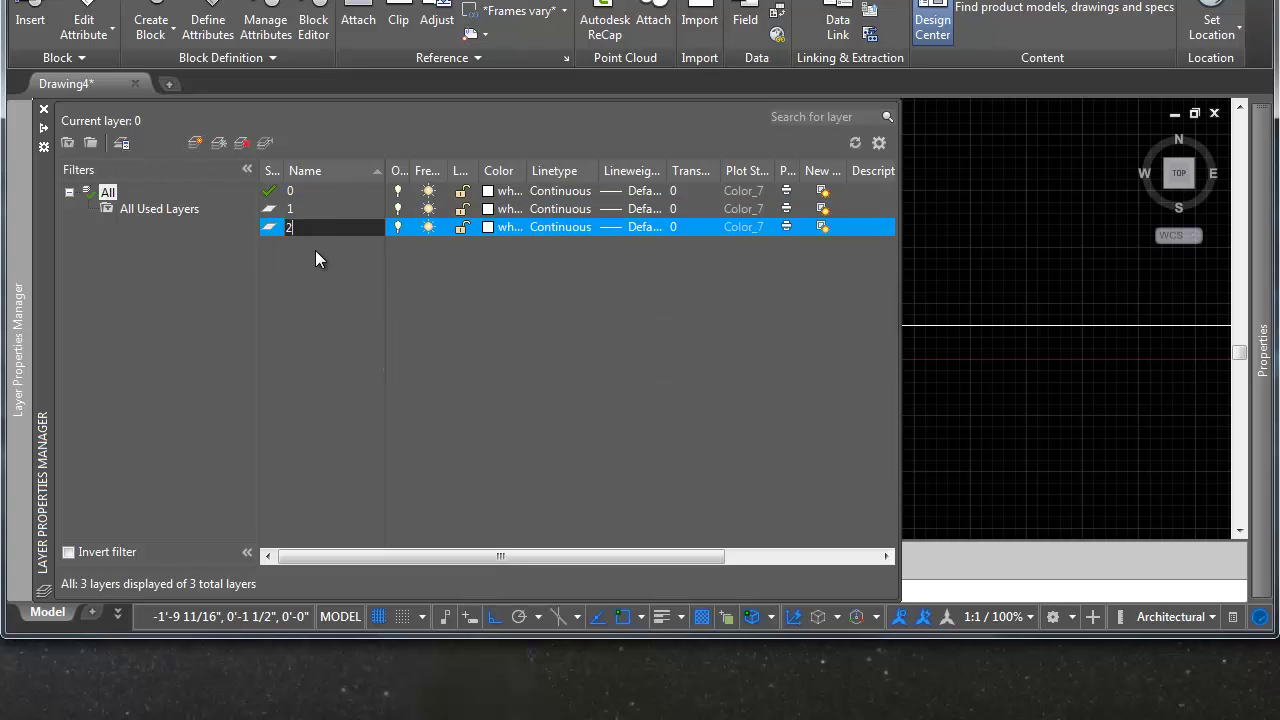
key("Return")
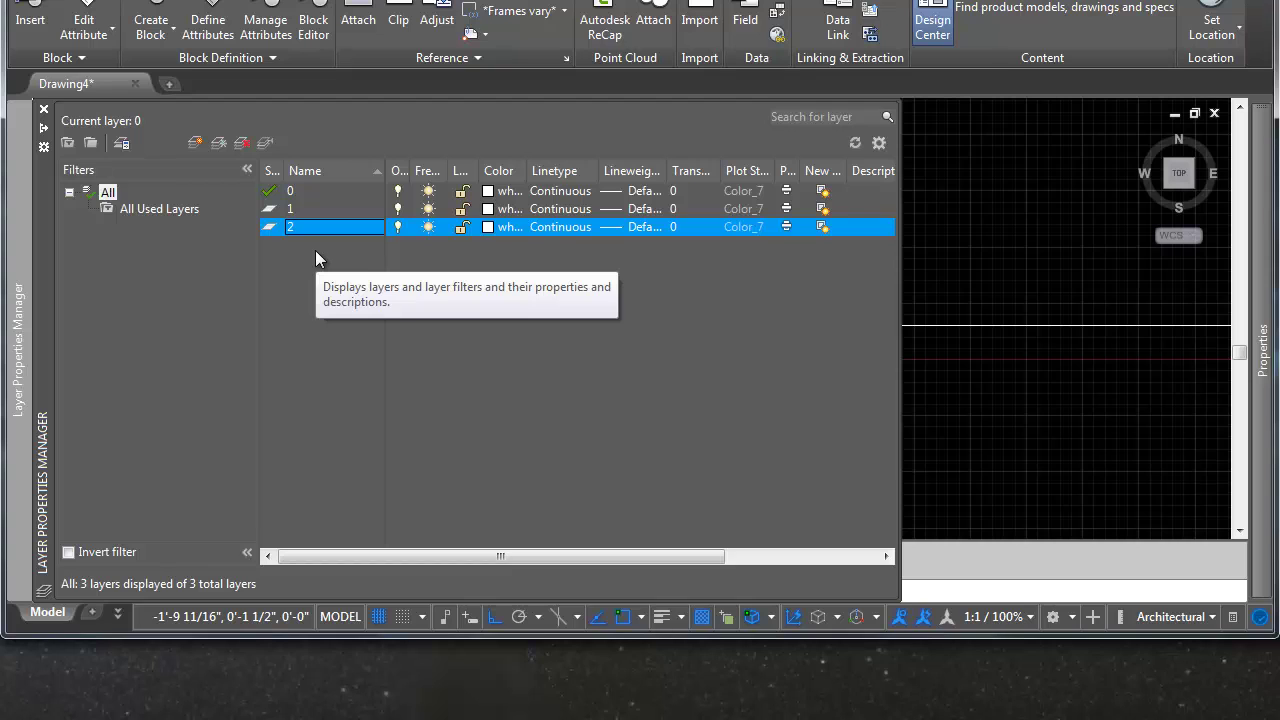
Step: Set layer 1's colour to red (10) and layer 2's colour to blue (150)
left_click(488, 209)
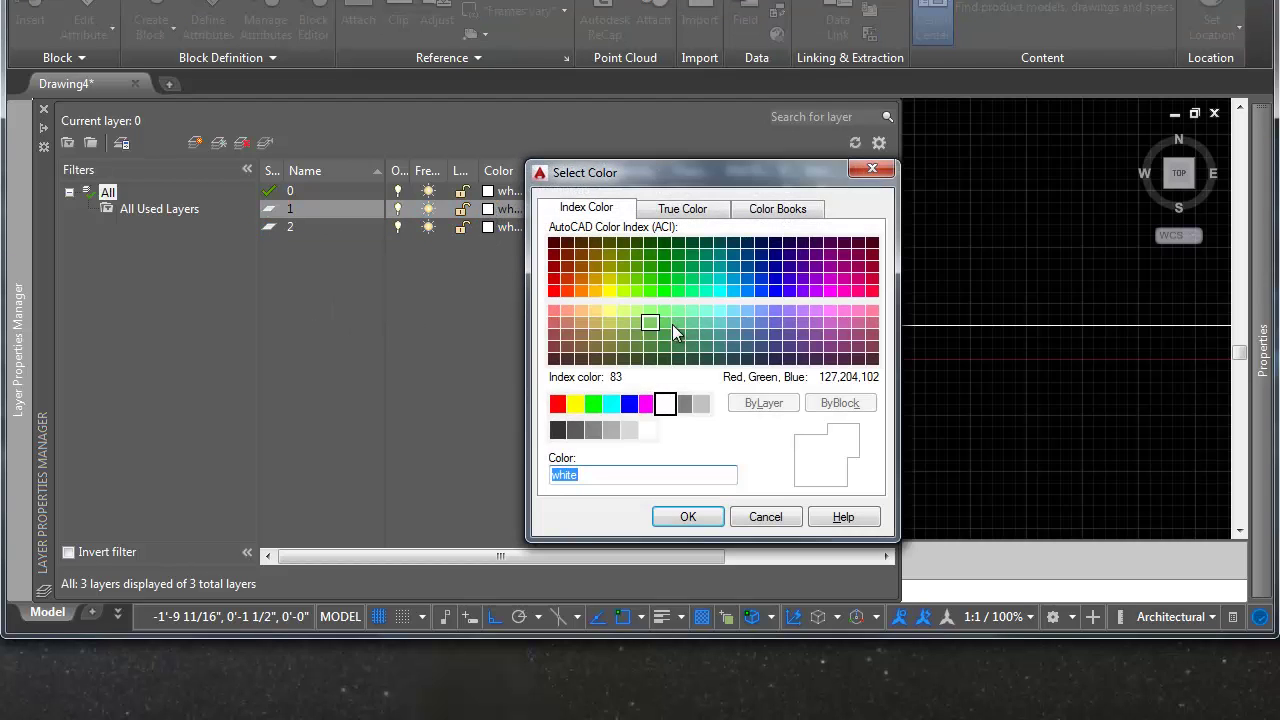
left_click(555, 291)
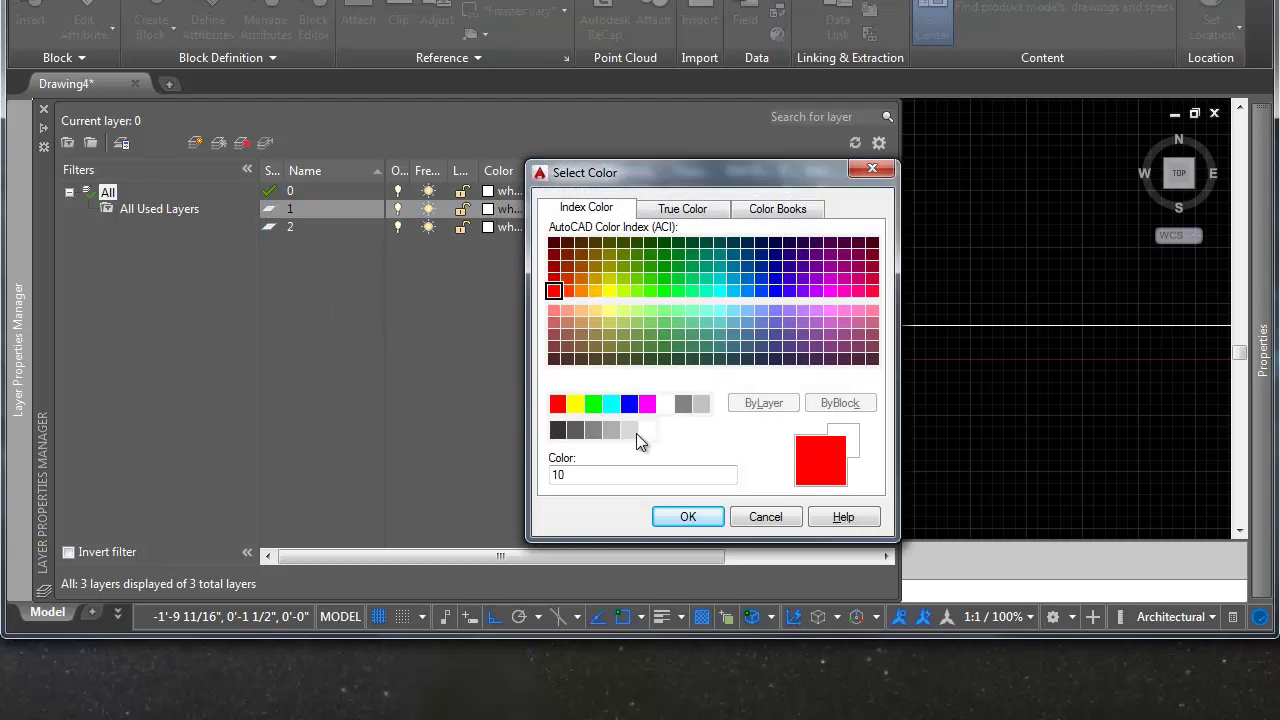
left_click(680, 517)
left_click(487, 227)
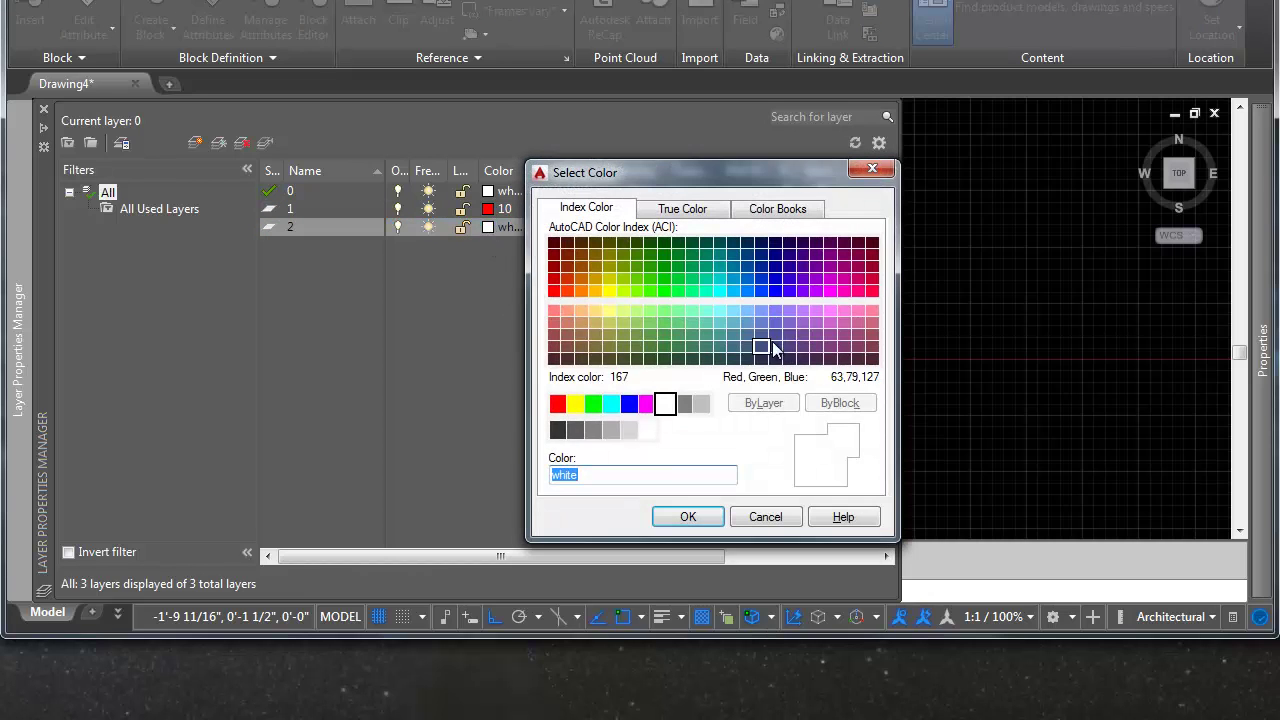
left_click(848, 336)
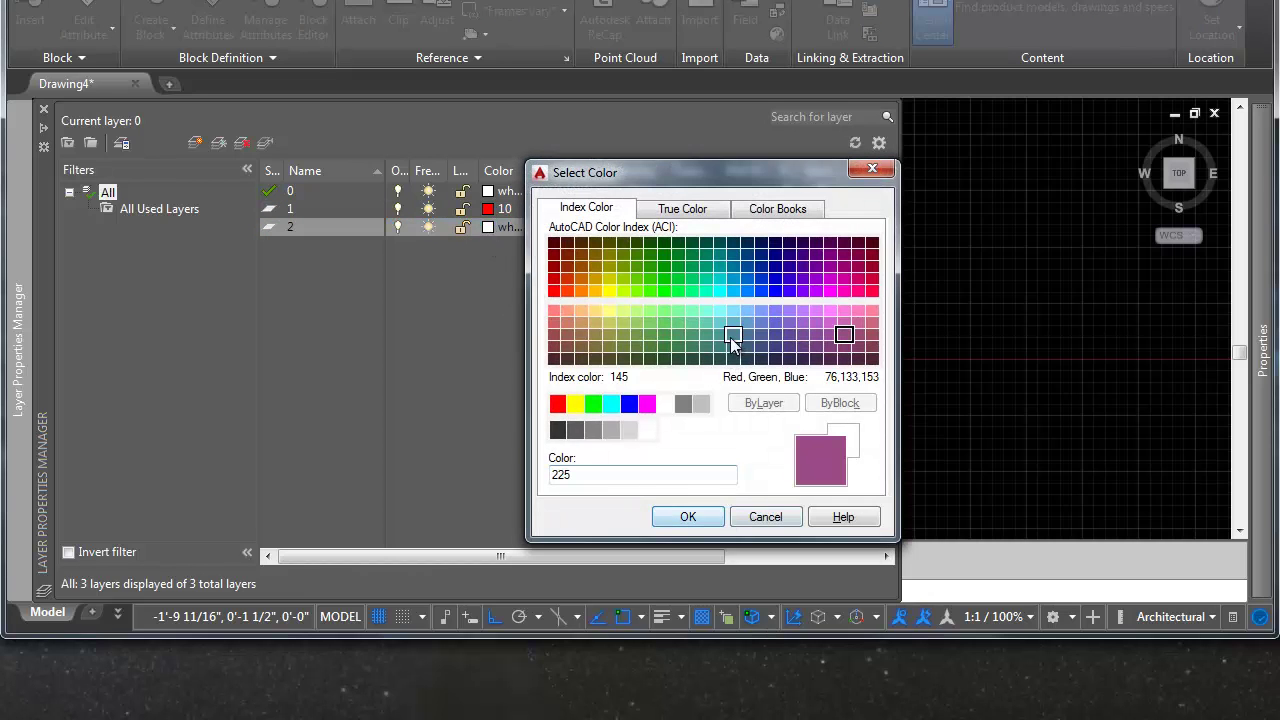
left_click(686, 517)
left_click(943, 371)
key("Escape")
Step: Move the inner circle onto layer 1 in the Properties palette
left_click(650, 258)
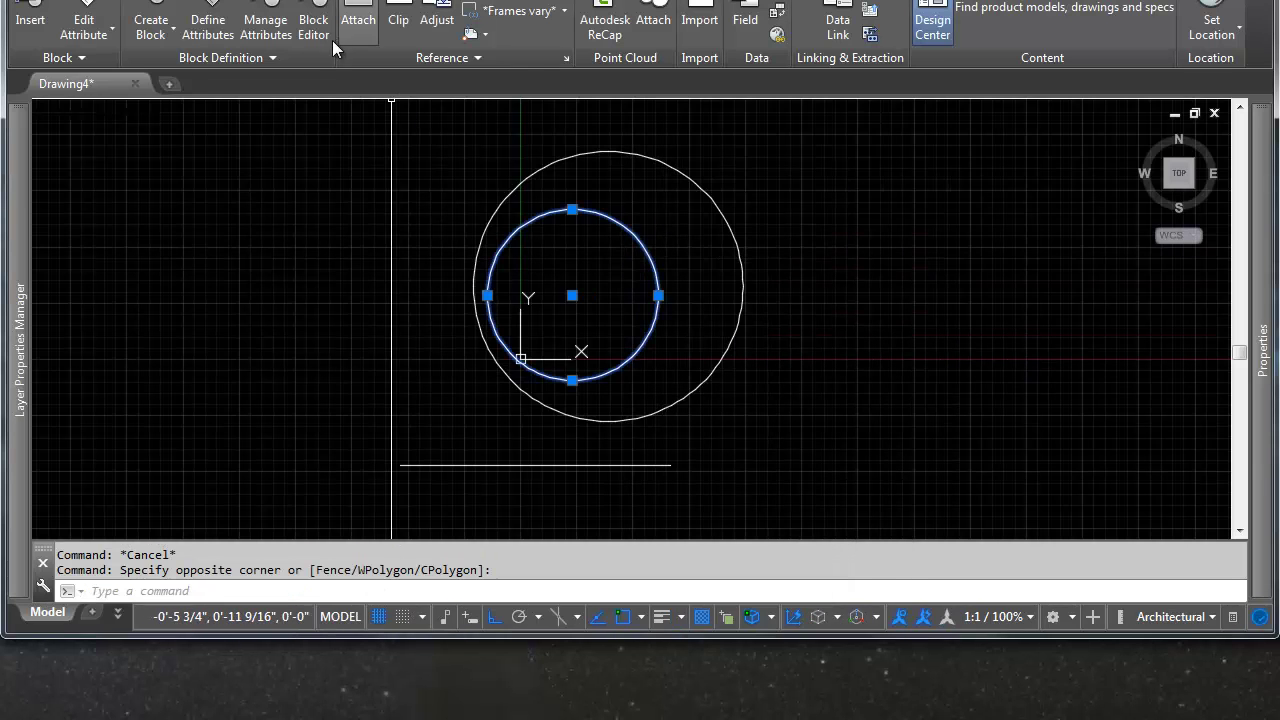
mouse_move(1259, 229)
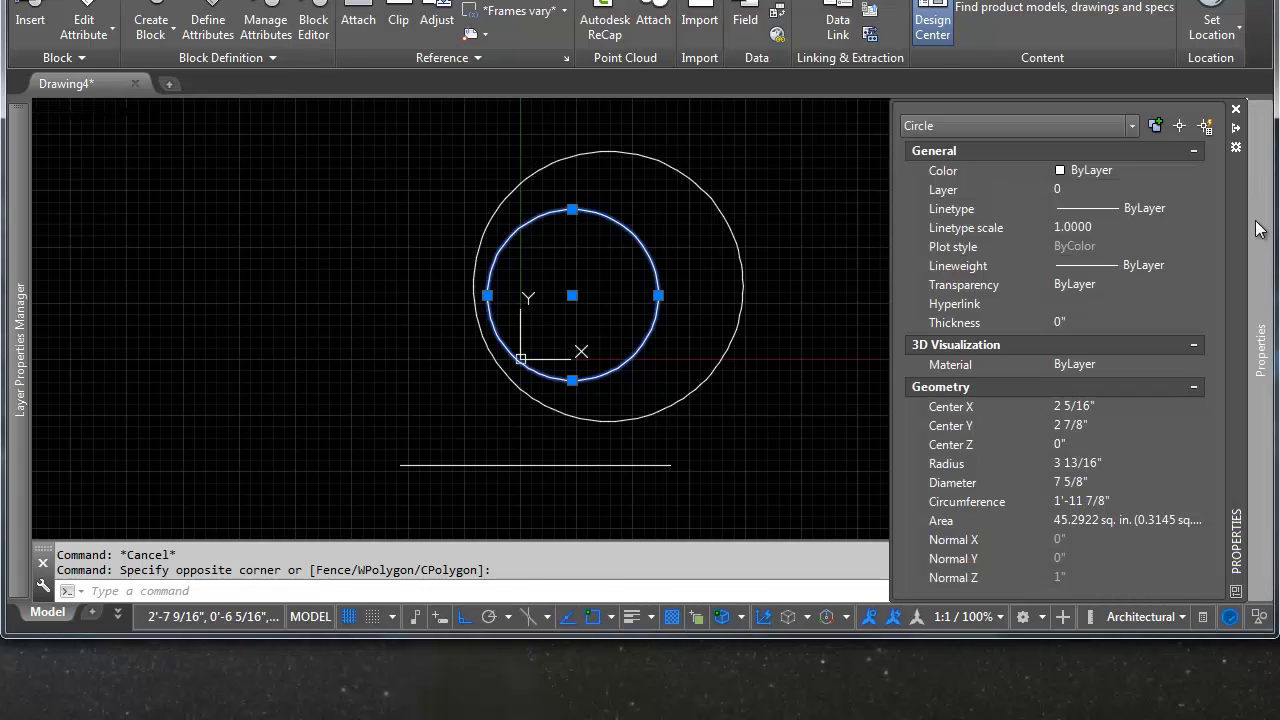
left_click(1113, 169)
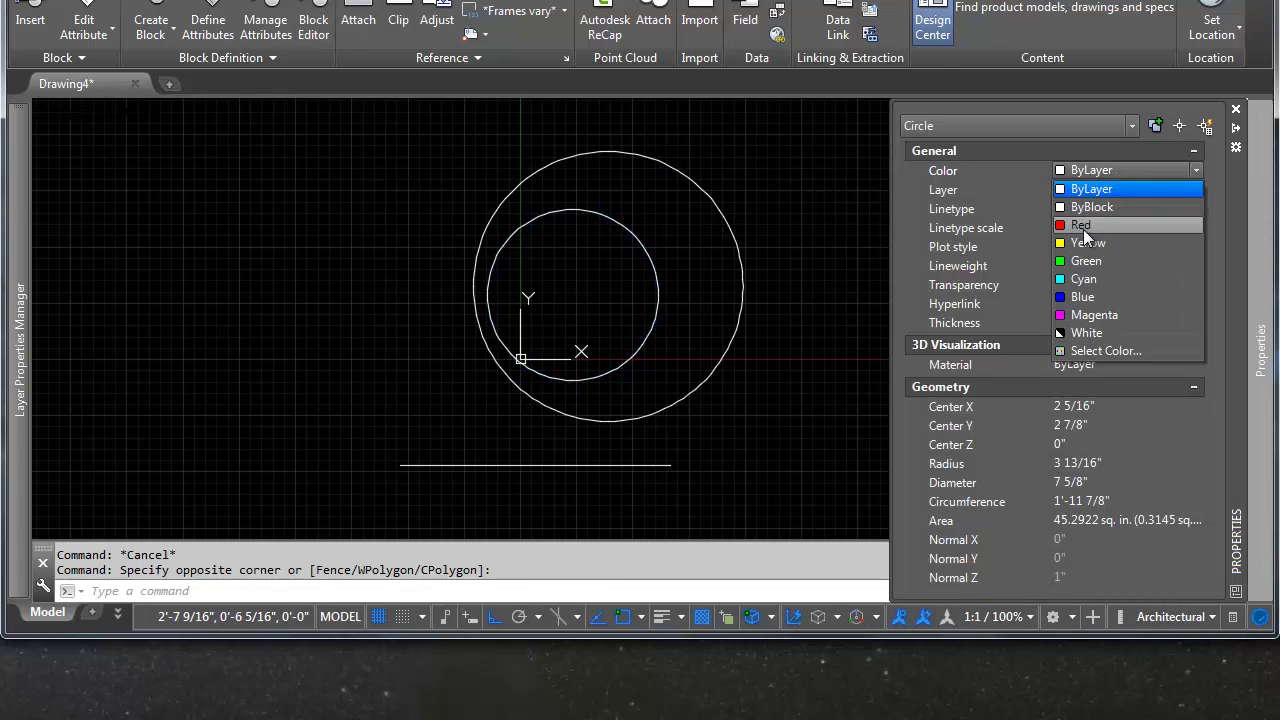
left_click(937, 222)
left_click(1089, 189)
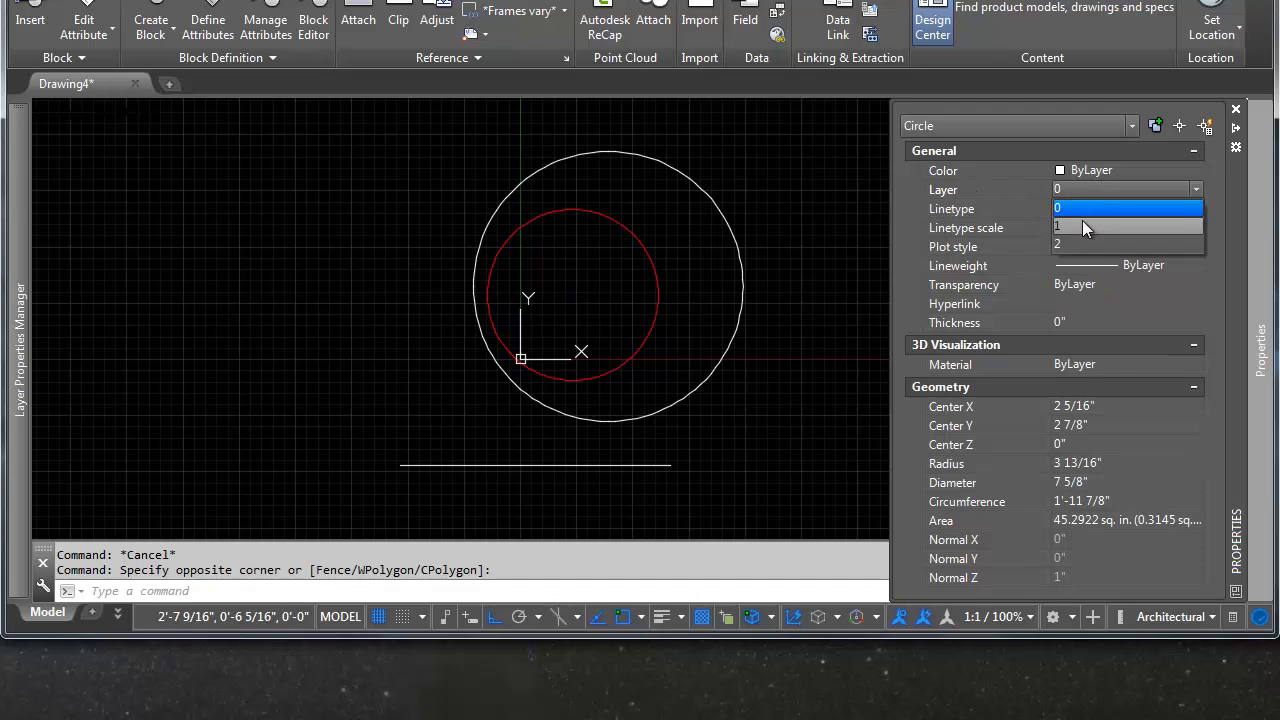
left_click(1082, 220)
key("Escape")
Step: Move the bottom line onto layer 2 and clear the selection
left_click_drag(706, 449, 591, 478)
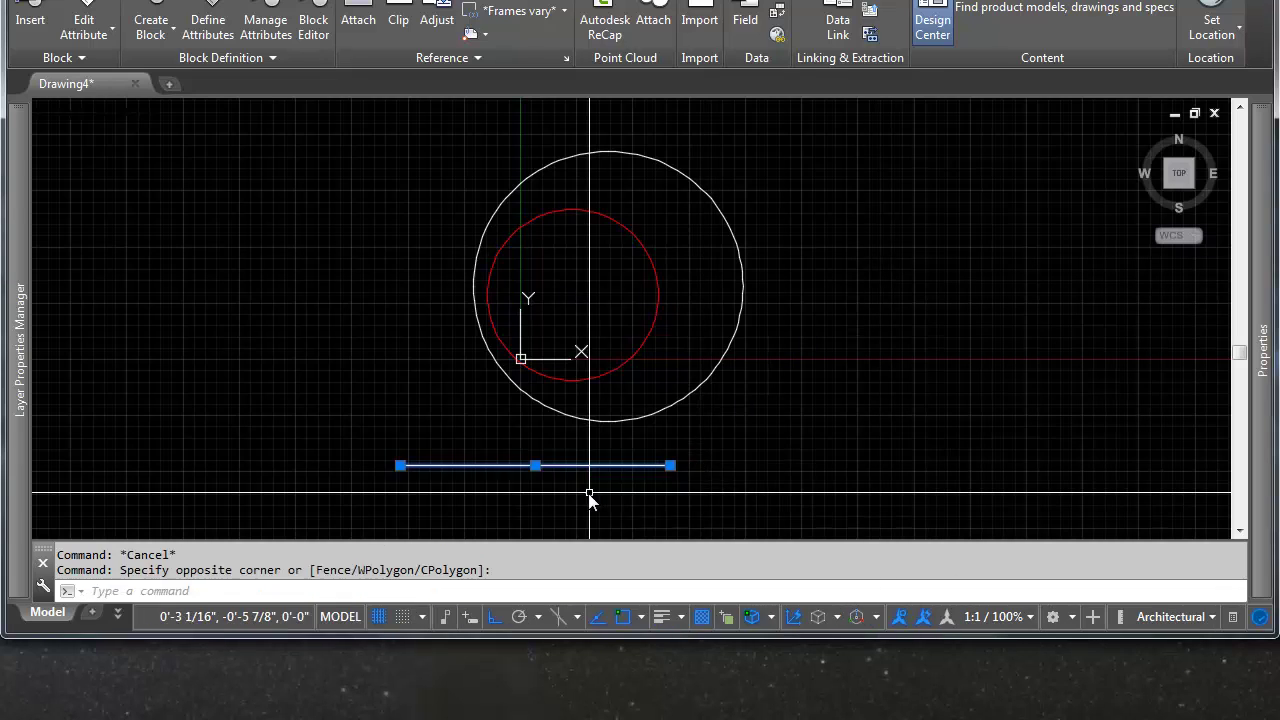
mouse_move(1258, 262)
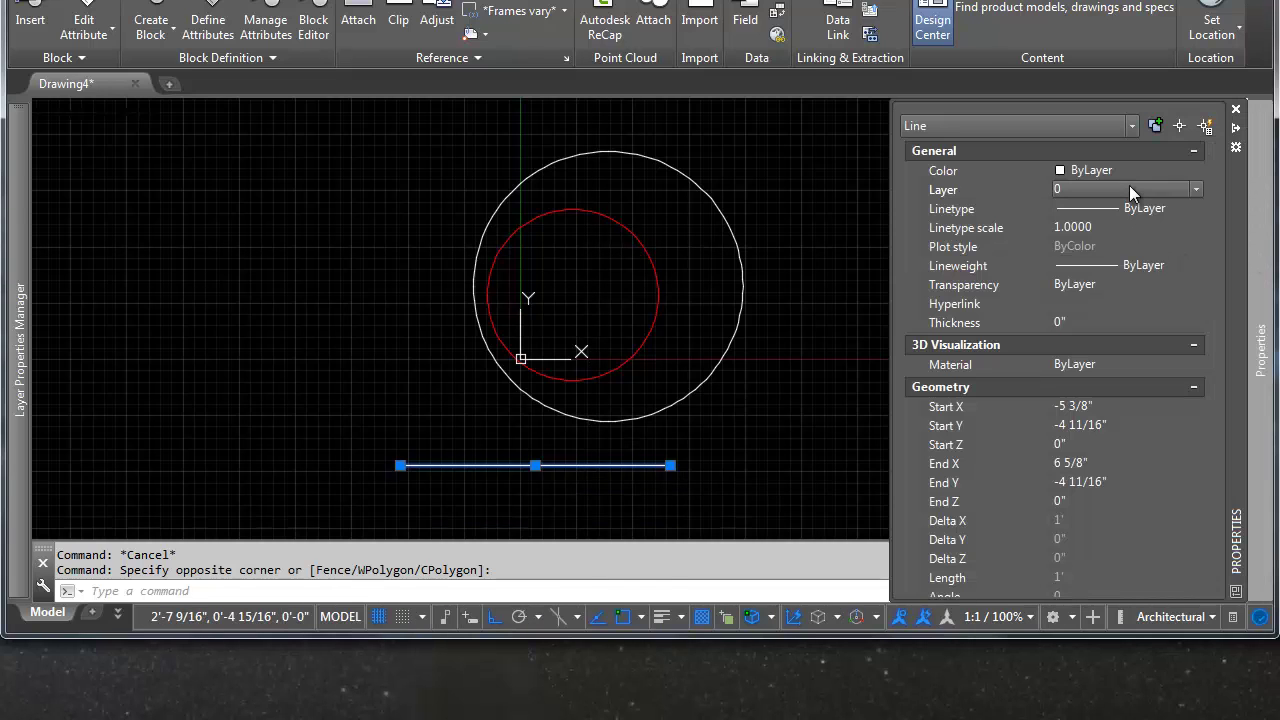
left_click(1132, 190)
left_click(1084, 240)
key("Escape")
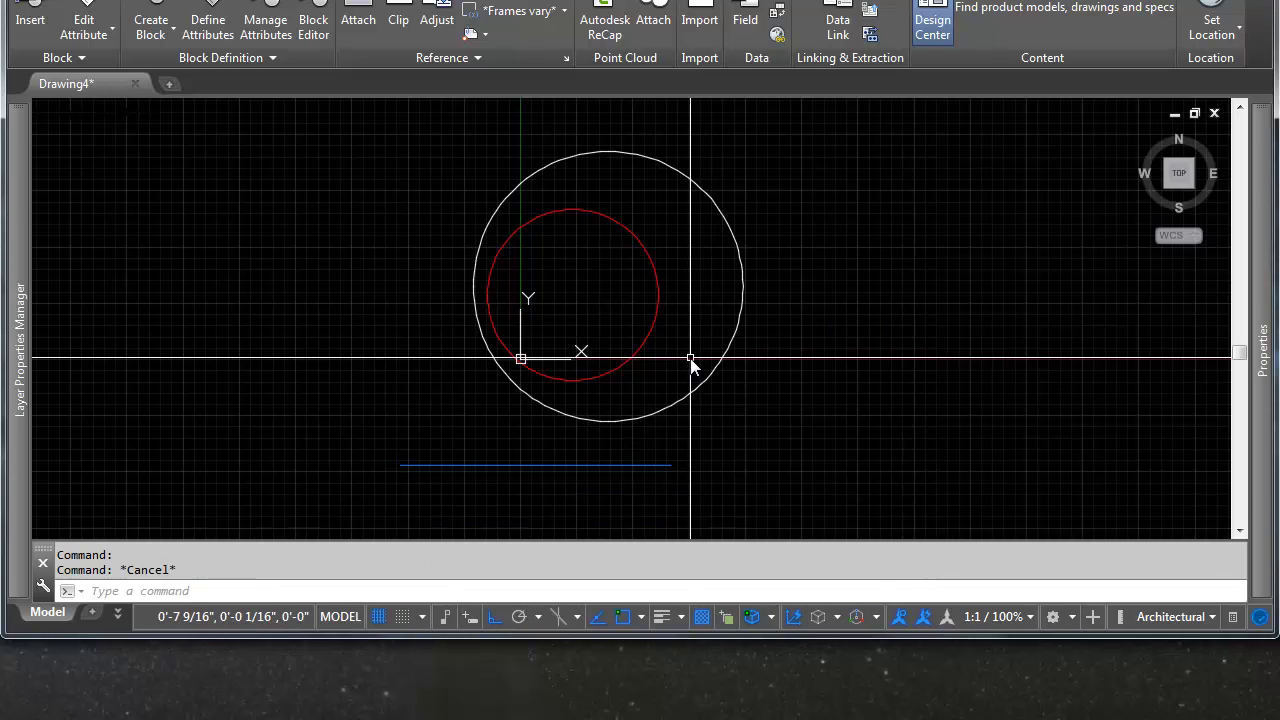
key("Escape")
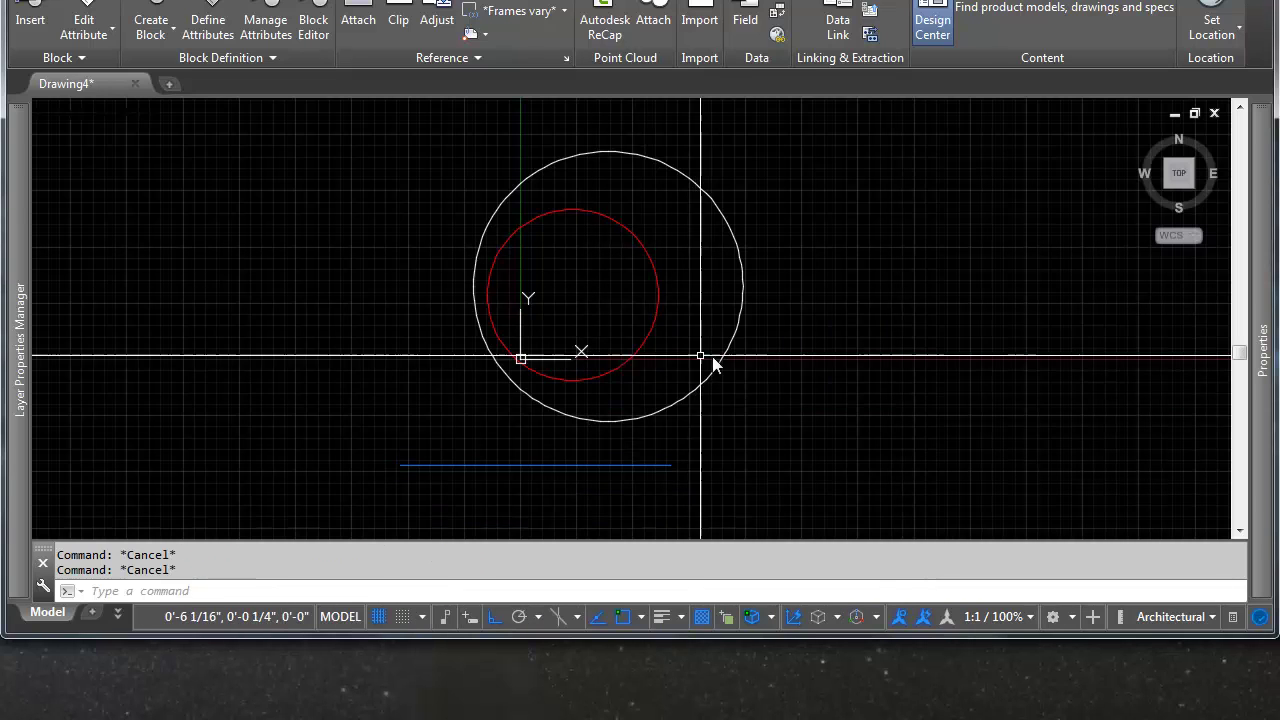
left_click(93, 610)
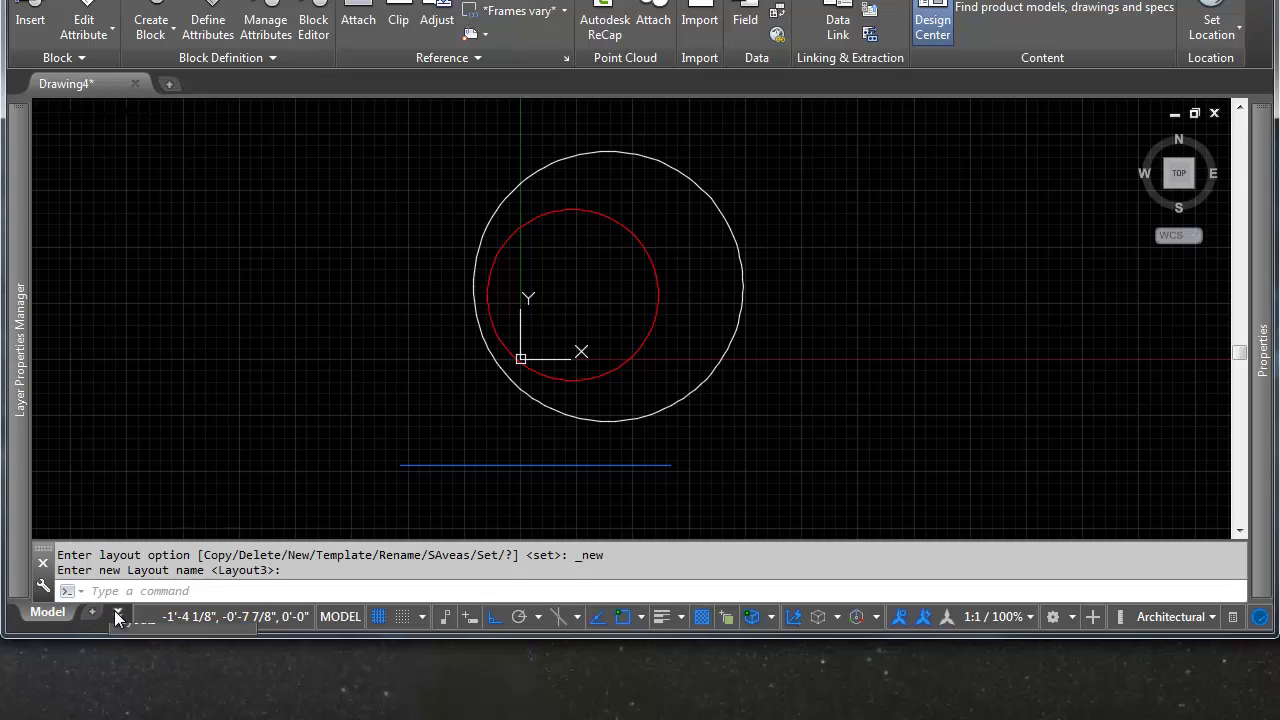
Step: Go back to Layout1 and activate the 3" = 1'-0" right viewport
left_click(116, 612)
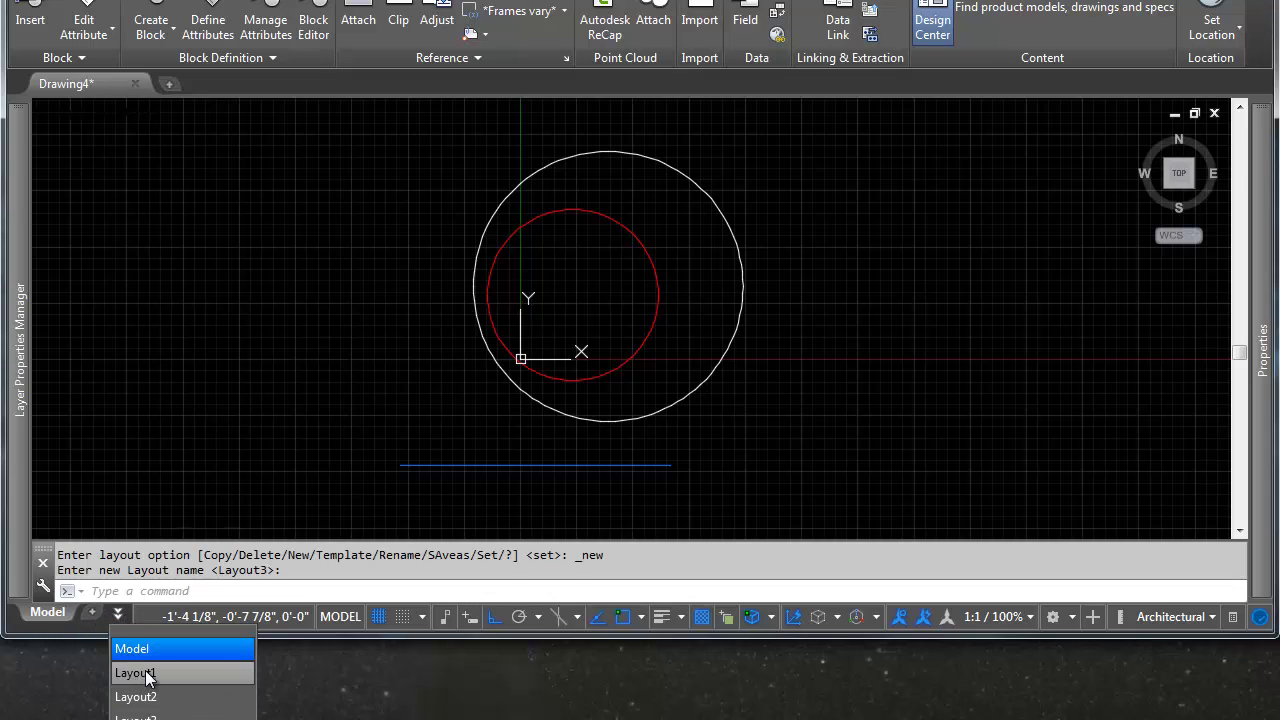
left_click(134, 673)
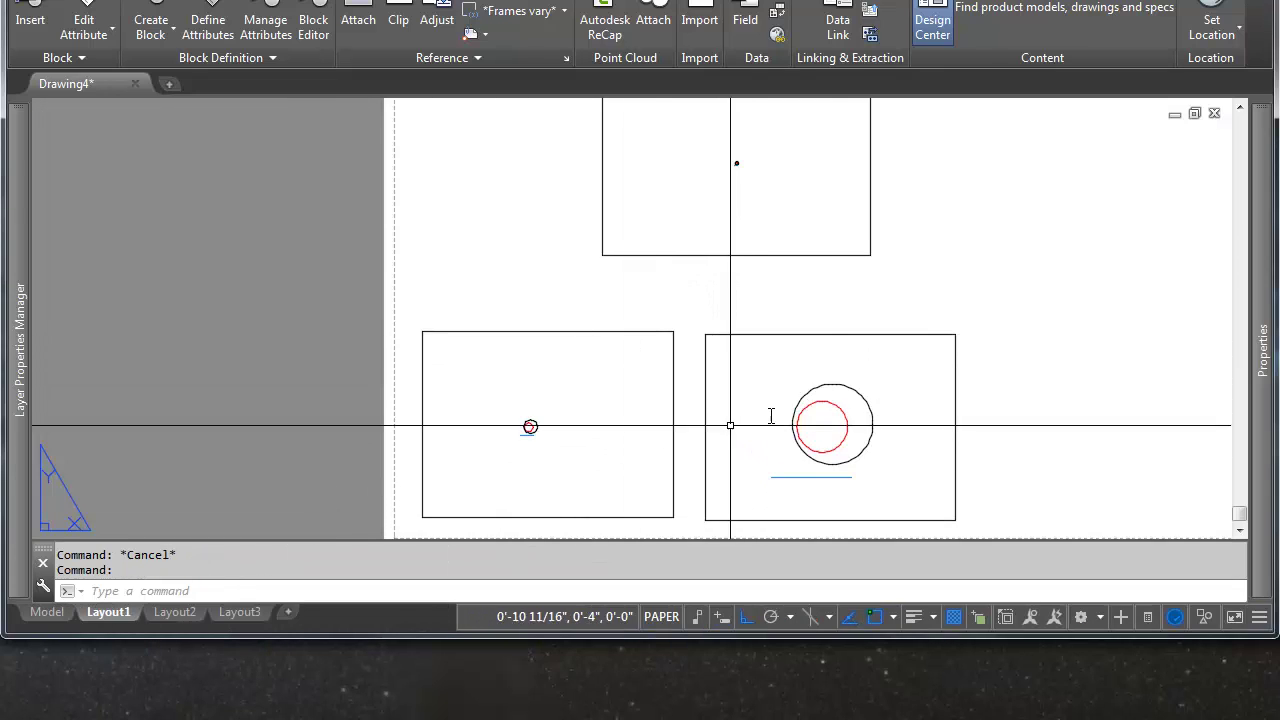
scroll(734, 166, "up", 4)
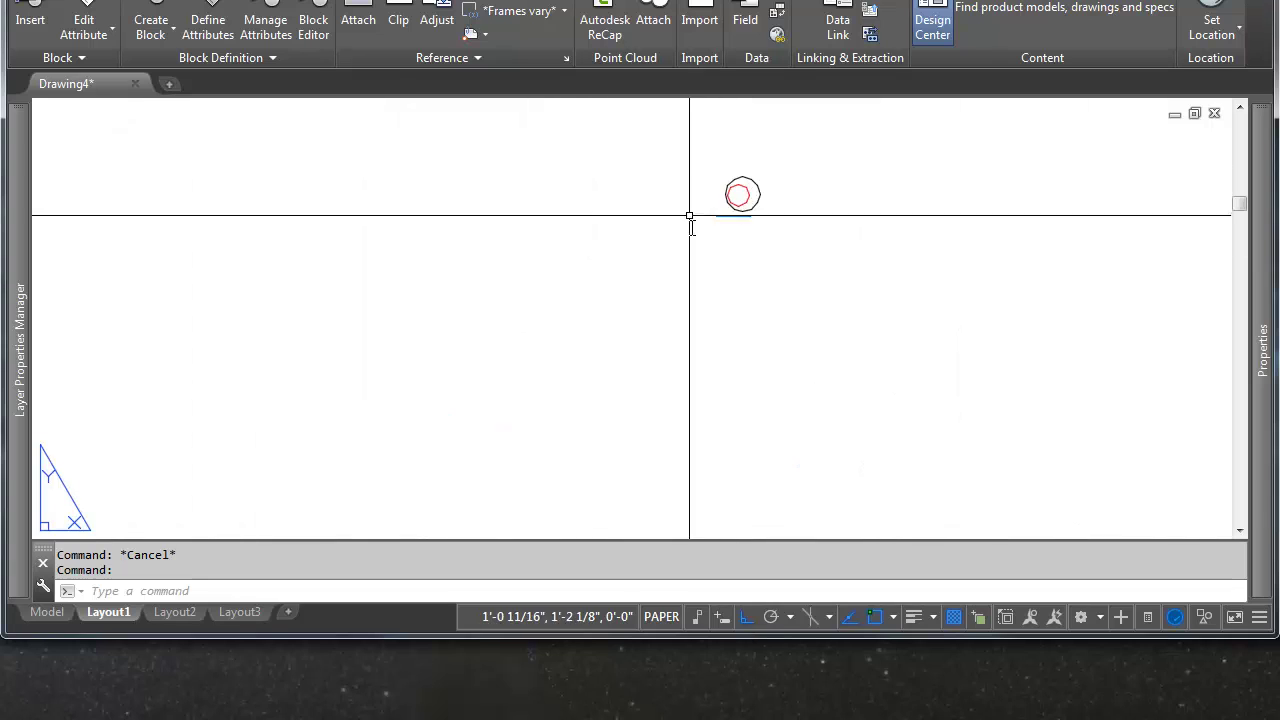
scroll(739, 219, "down", 5)
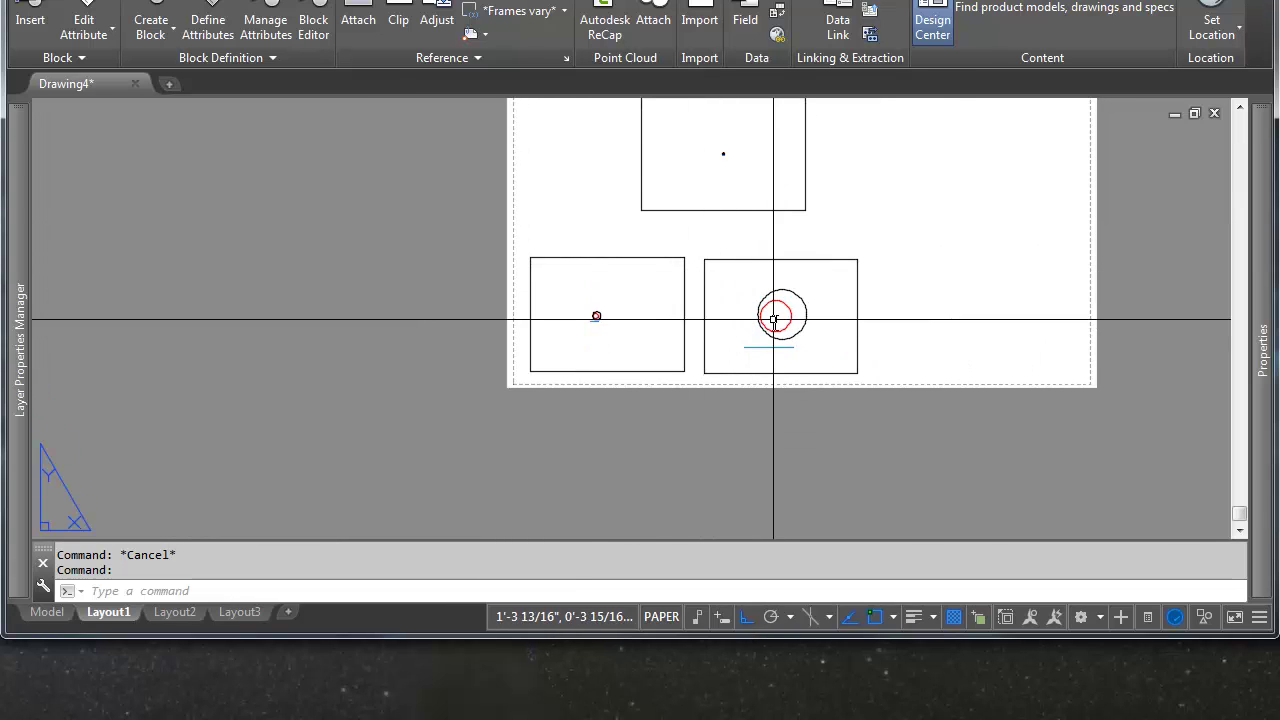
scroll(771, 320, "up", 5)
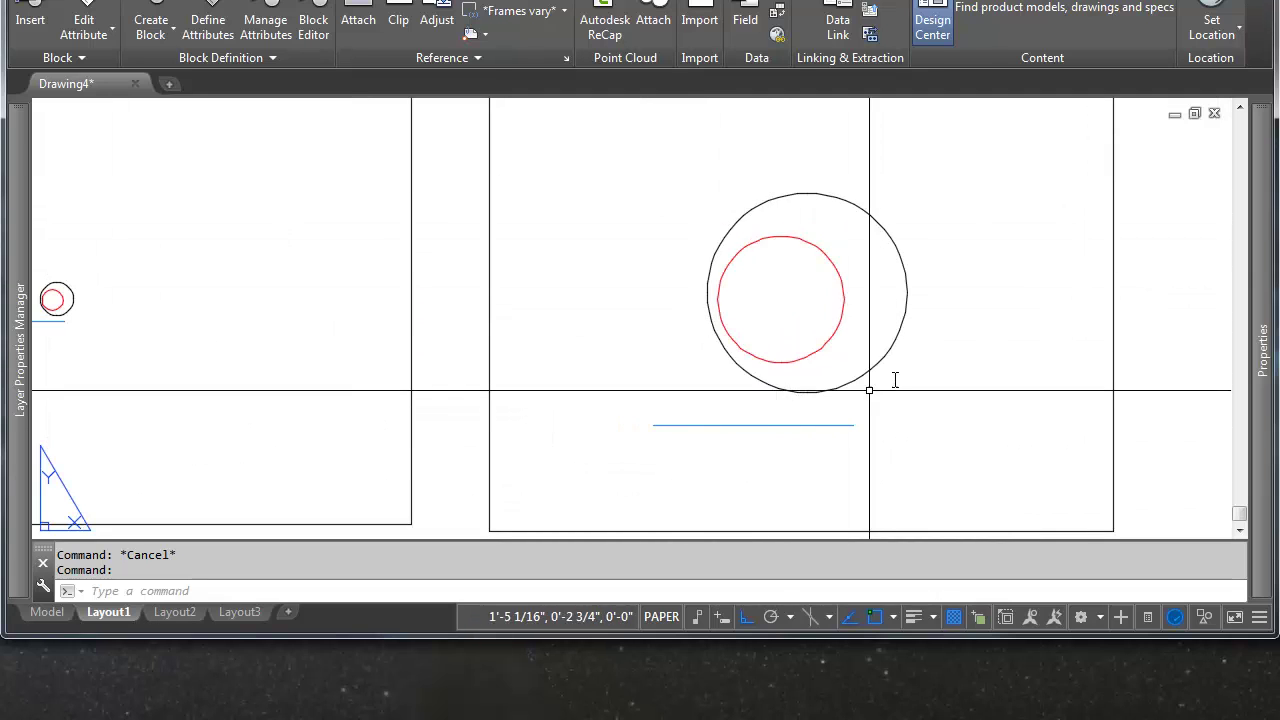
double_click(949, 289)
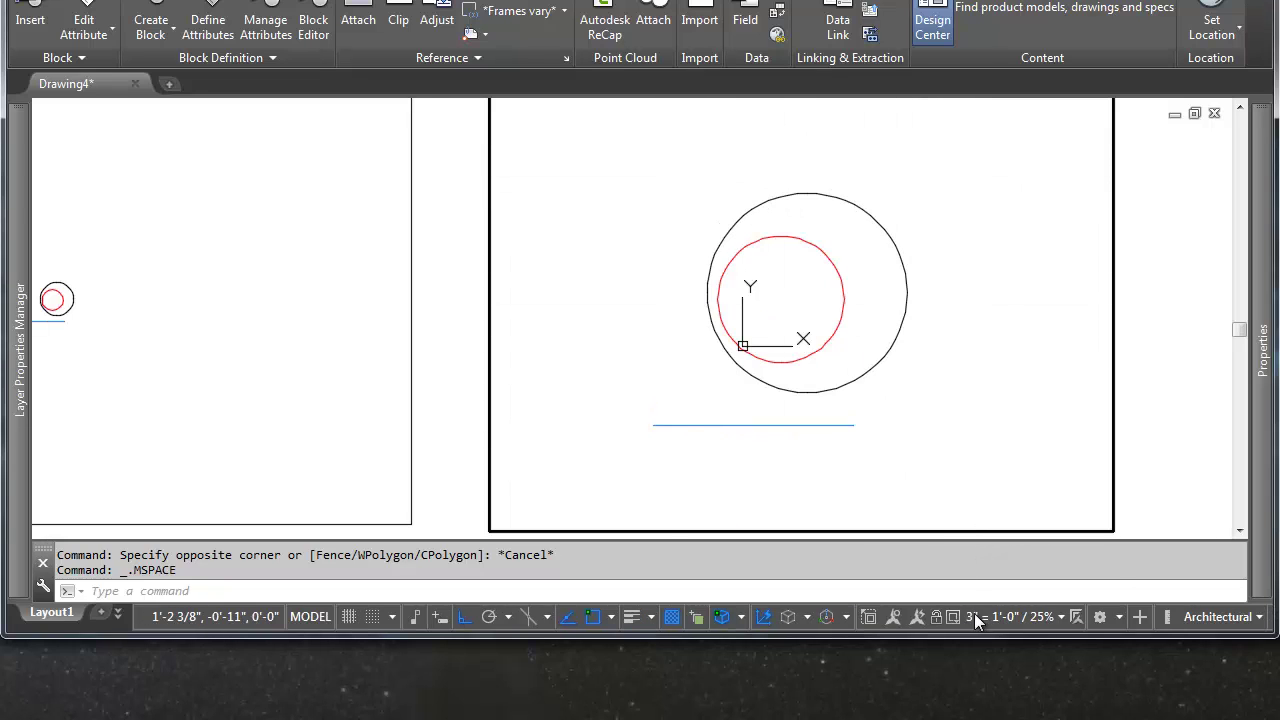
Step: Lock the right viewport and freeze layers 1 and 2 in it using VP Freeze
left_click(936, 616)
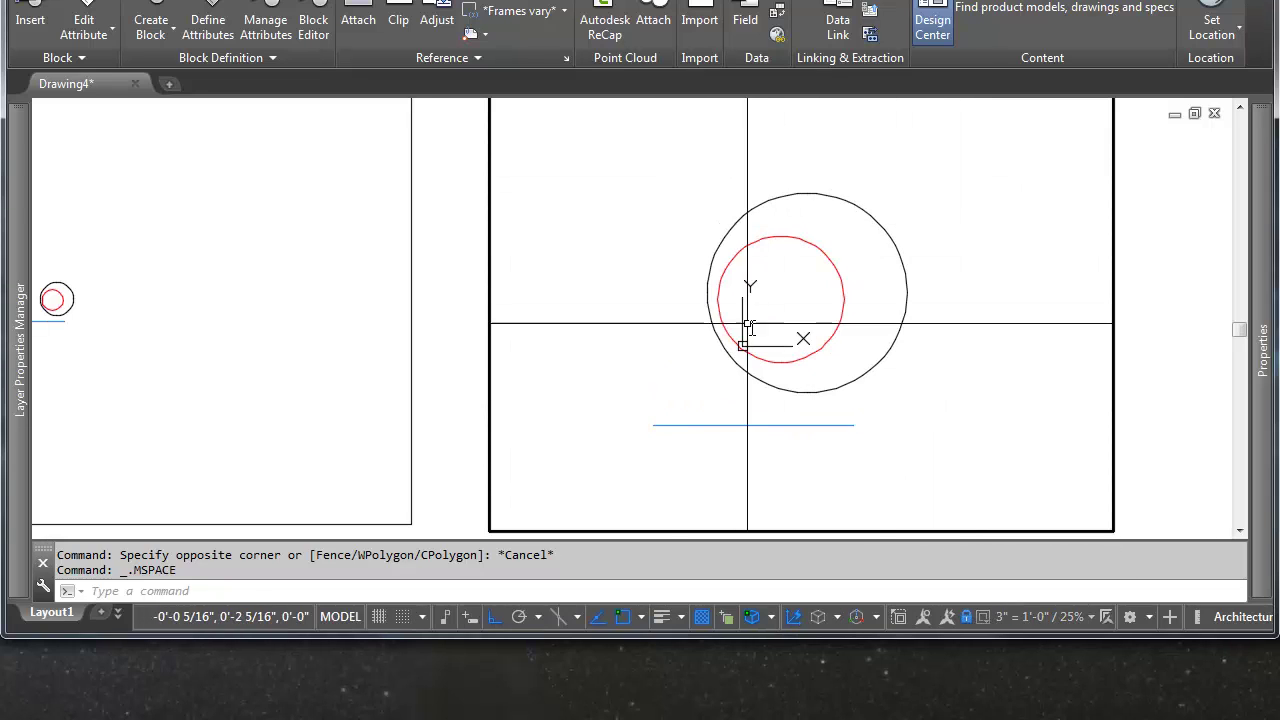
middle_click_drag(743, 334, 880, 343)
mouse_move(48, 317)
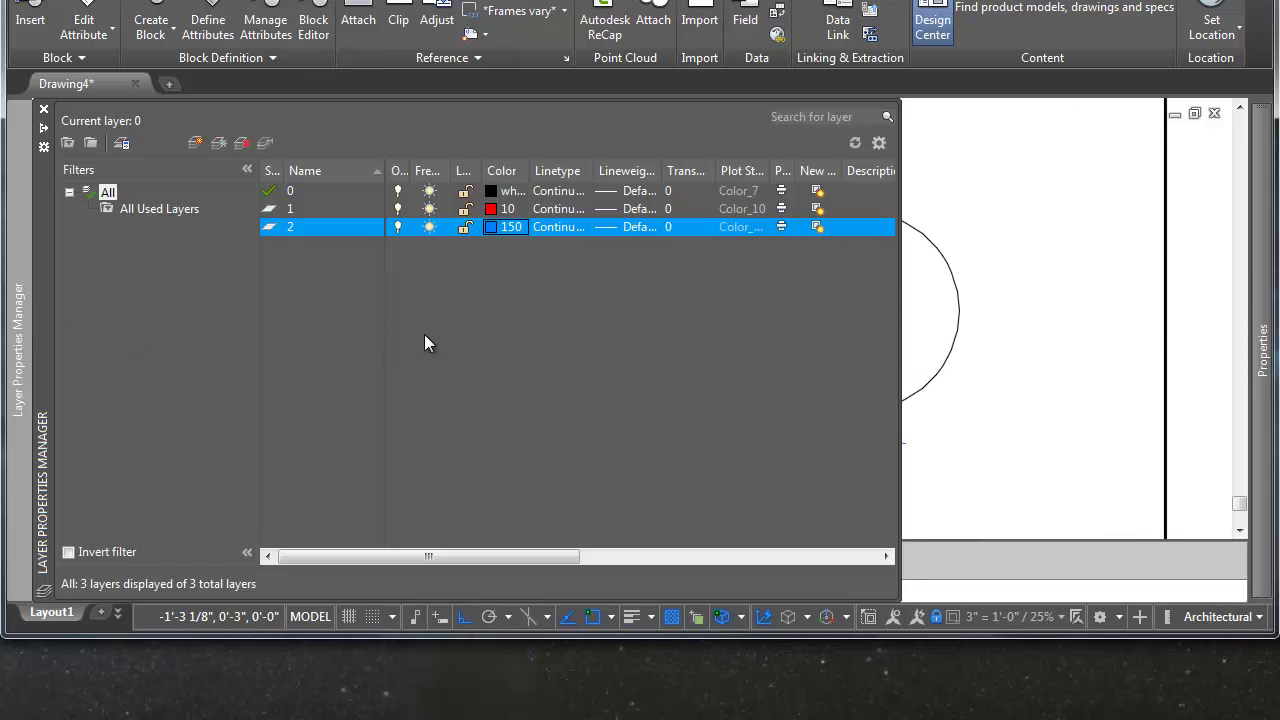
left_click_drag(466, 556, 607, 443)
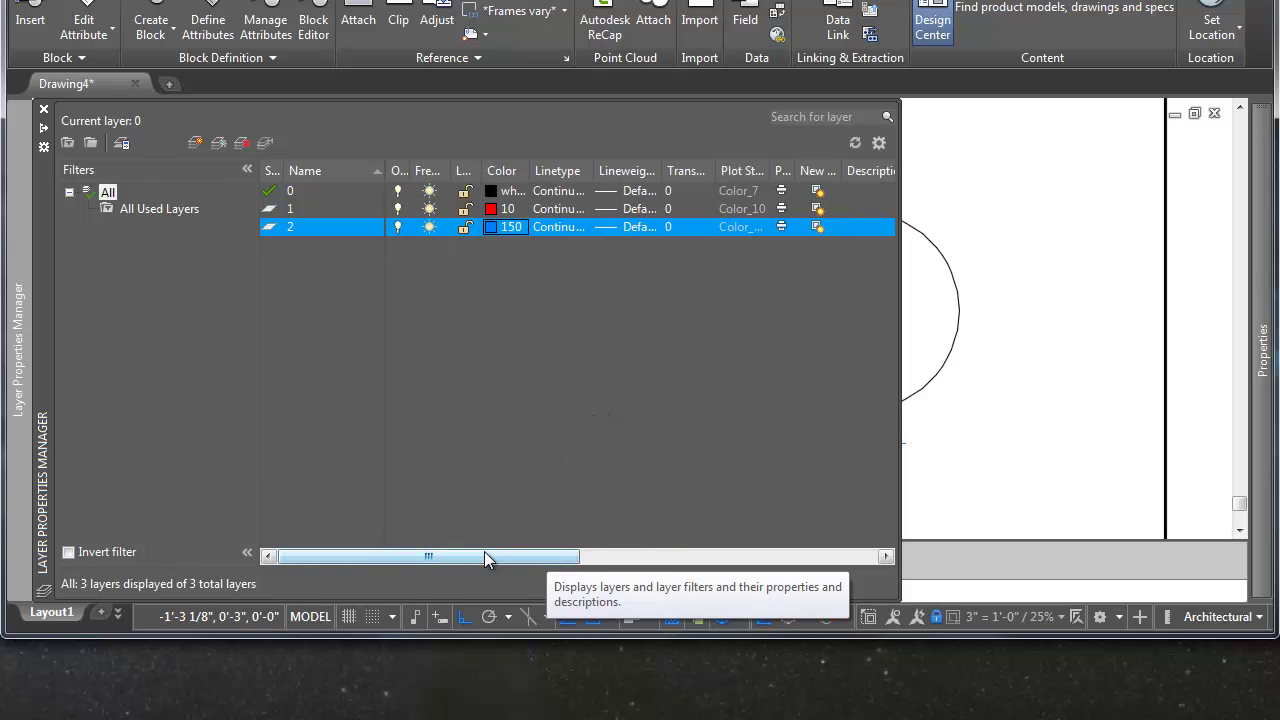
left_click_drag(484, 551, 776, 561)
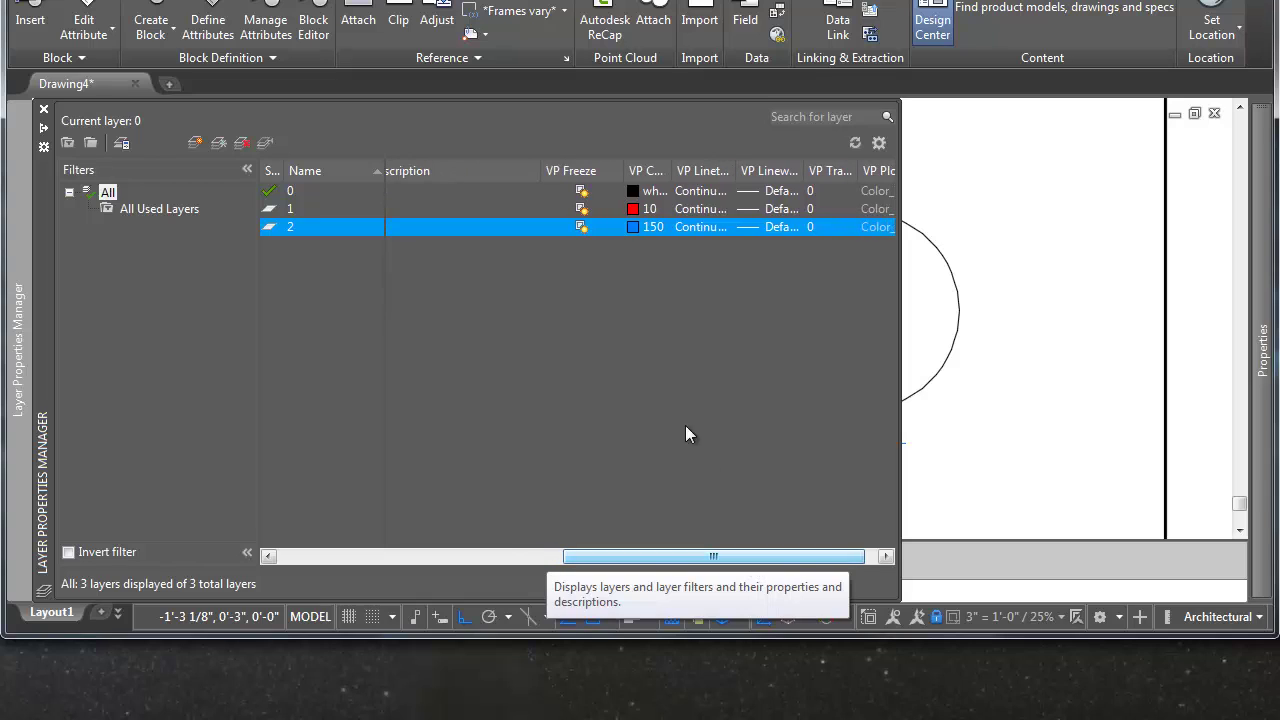
left_click(583, 208)
left_click(581, 227)
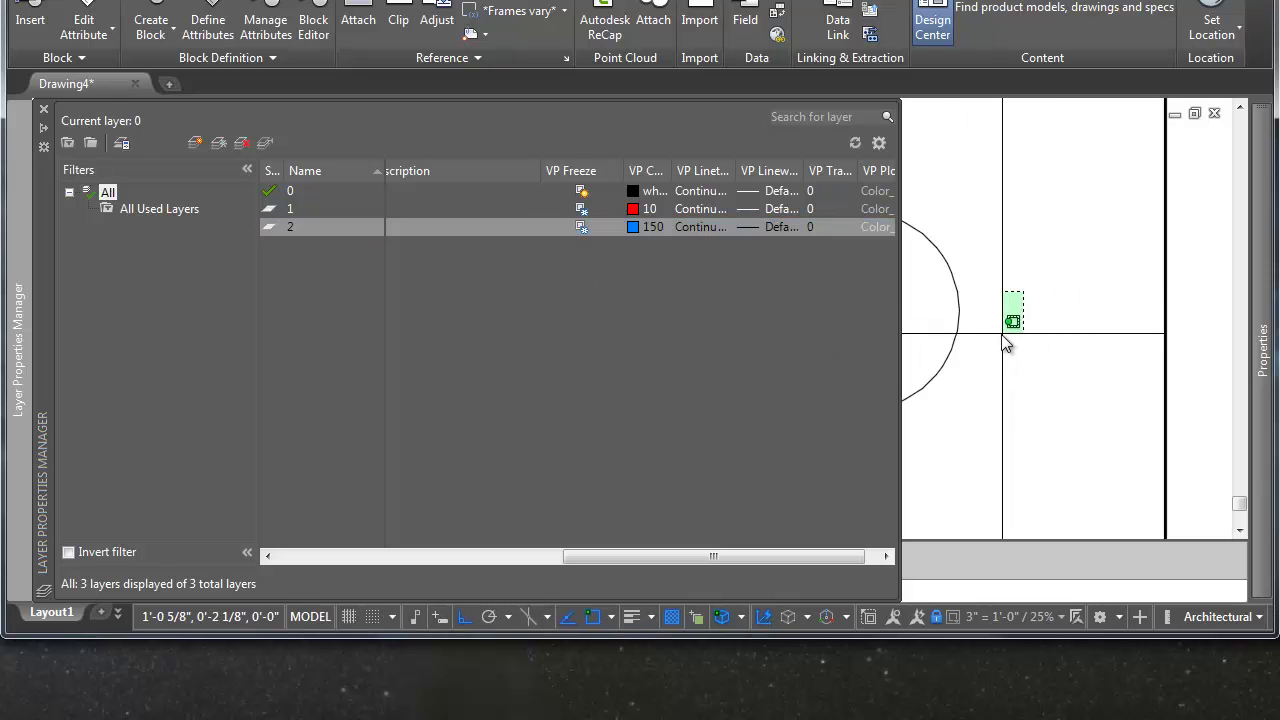
left_click(970, 360)
Step: Activate the top viewport, pan its drawing into position, and return to paper space
scroll(417, 340, "up", 5)
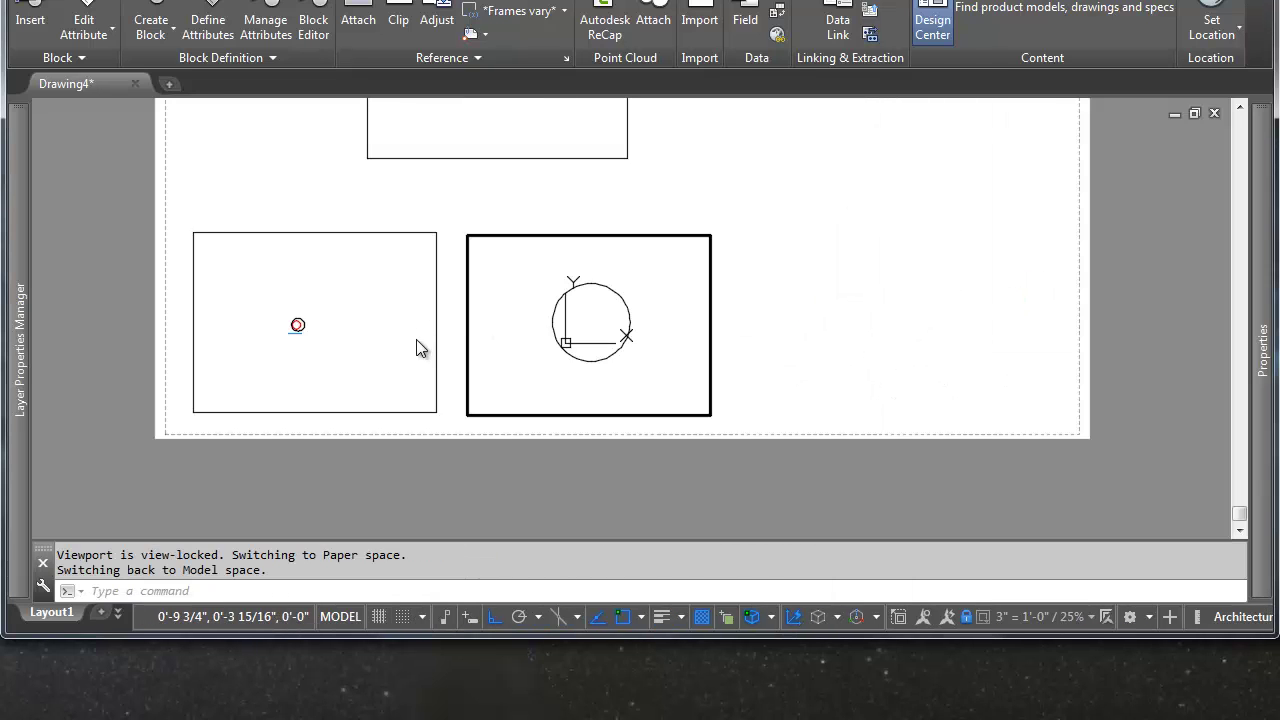
scroll(497, 330, "down", 6)
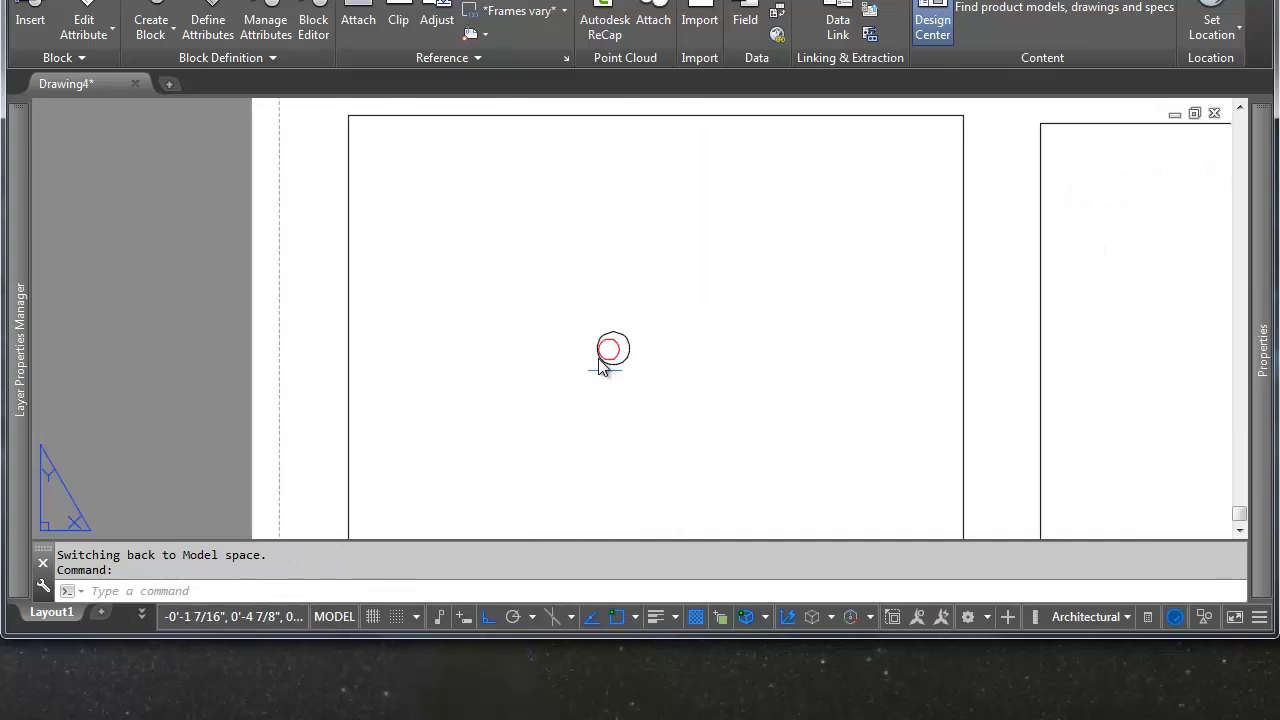
scroll(817, 280, "up", 4)
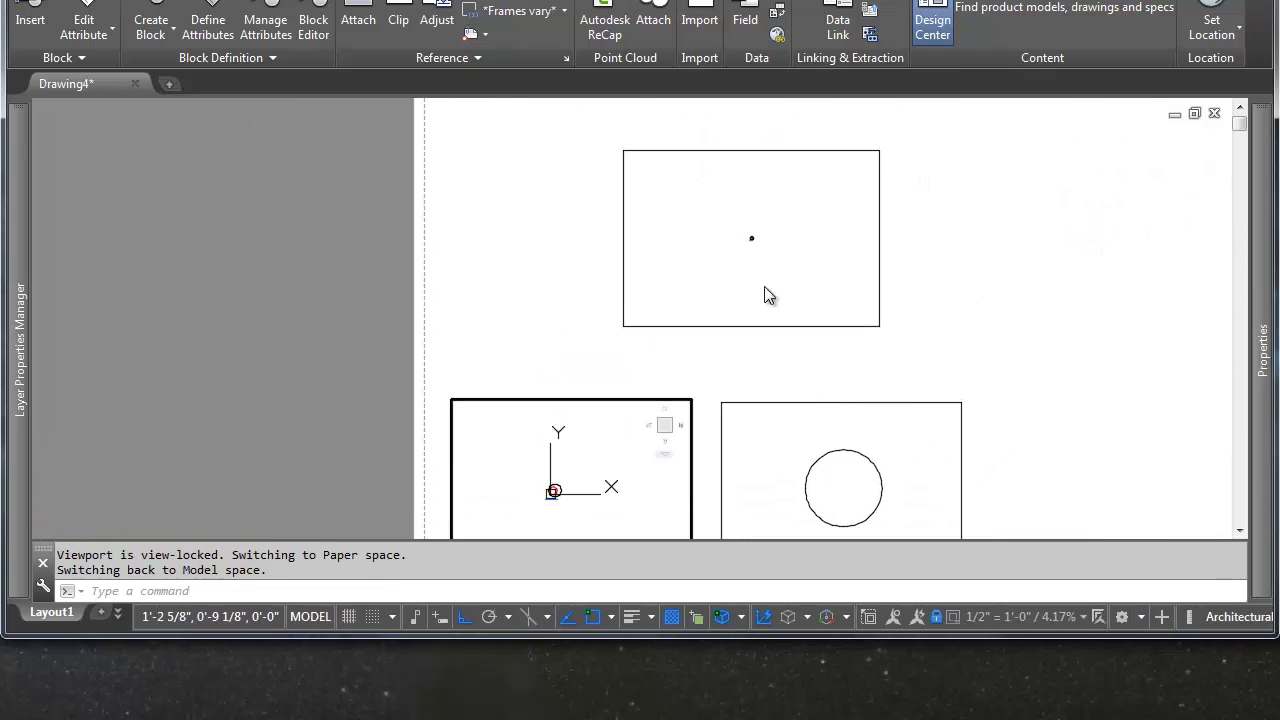
left_click(750, 210)
scroll(750, 240, "up", 3)
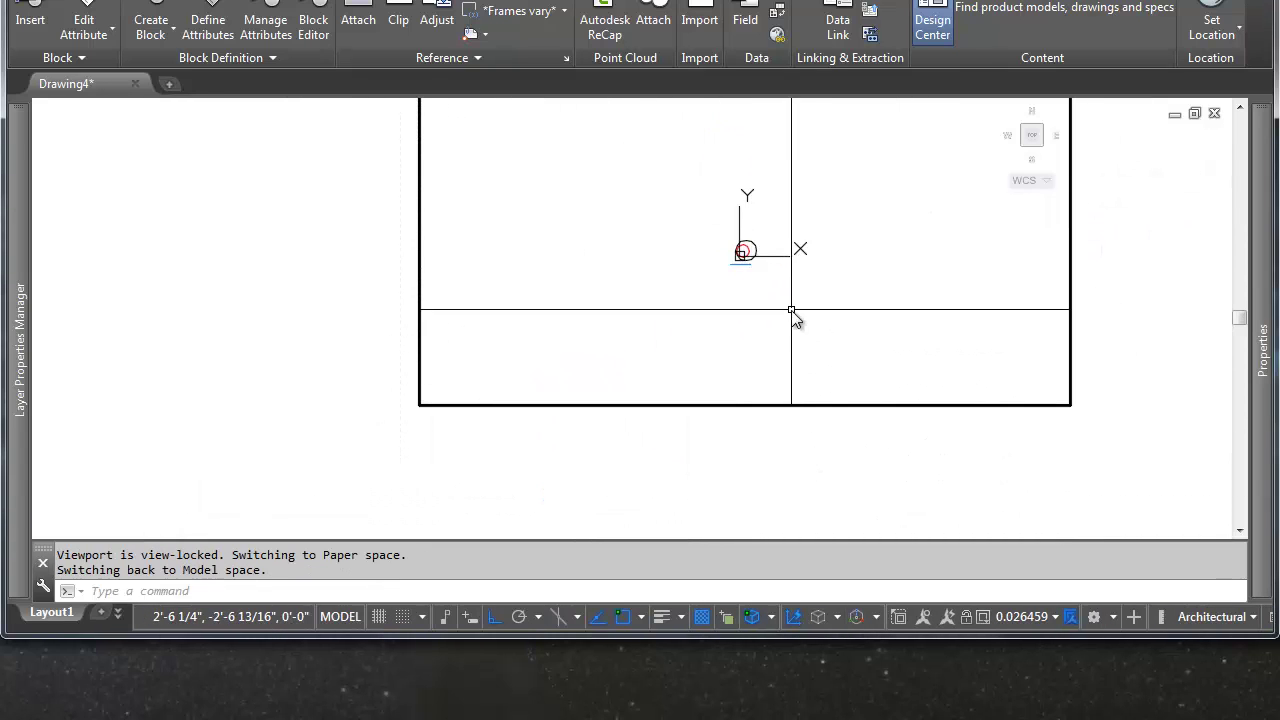
middle_click_drag(791, 309, 780, 229)
double_click(886, 451)
scroll(825, 357, "down", 6)
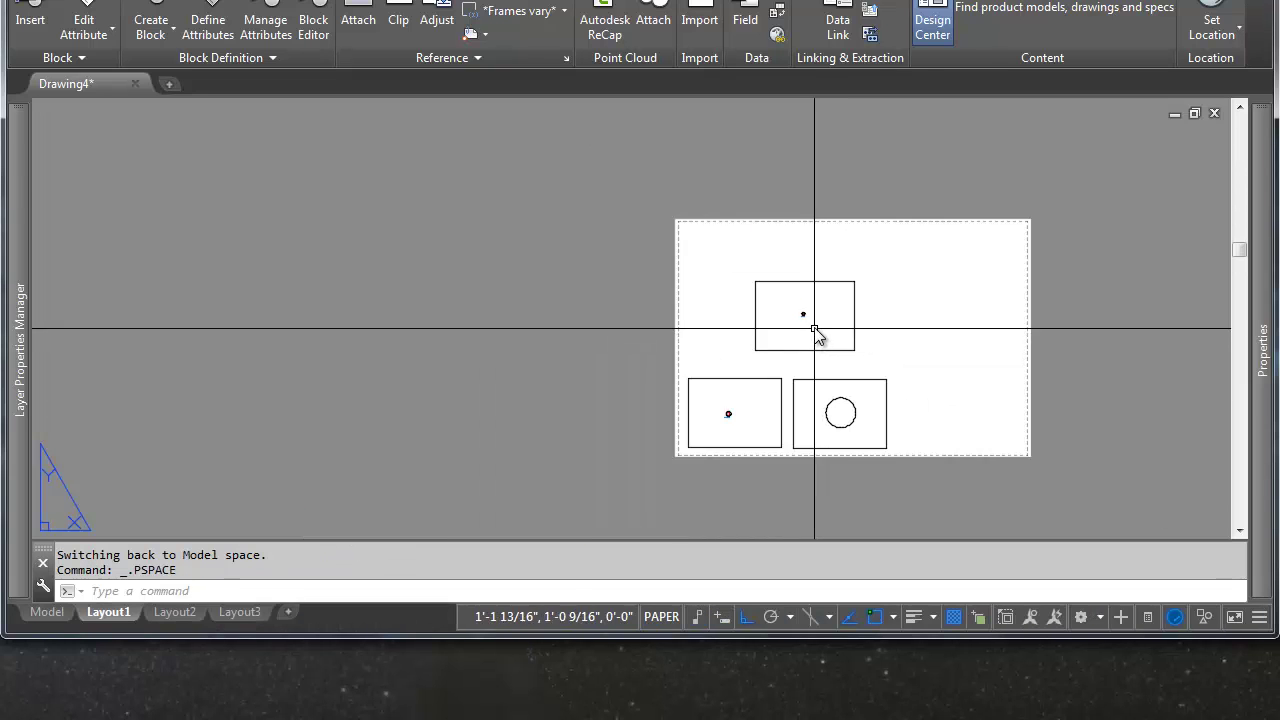
scroll(814, 334, "up", 4)
Step: Set the top viewport's scale to 1/4" = 1'-0" and go back to paper space
double_click(833, 305)
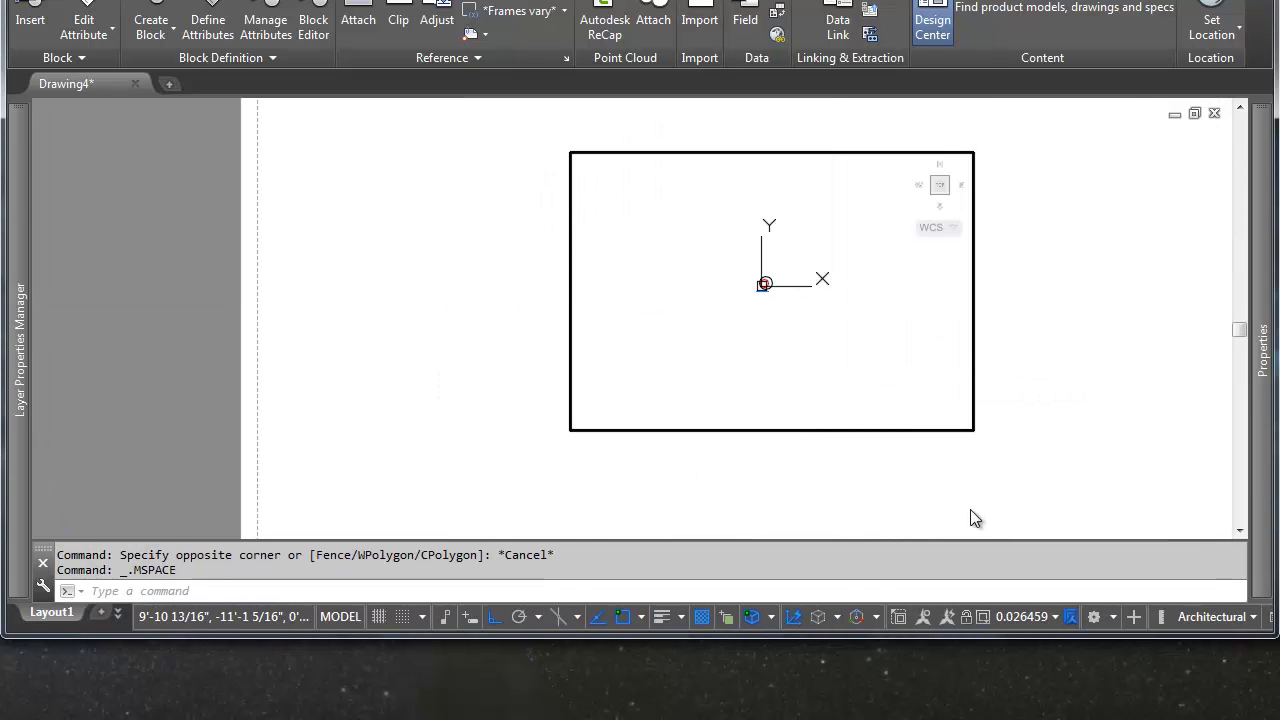
left_click(1014, 615)
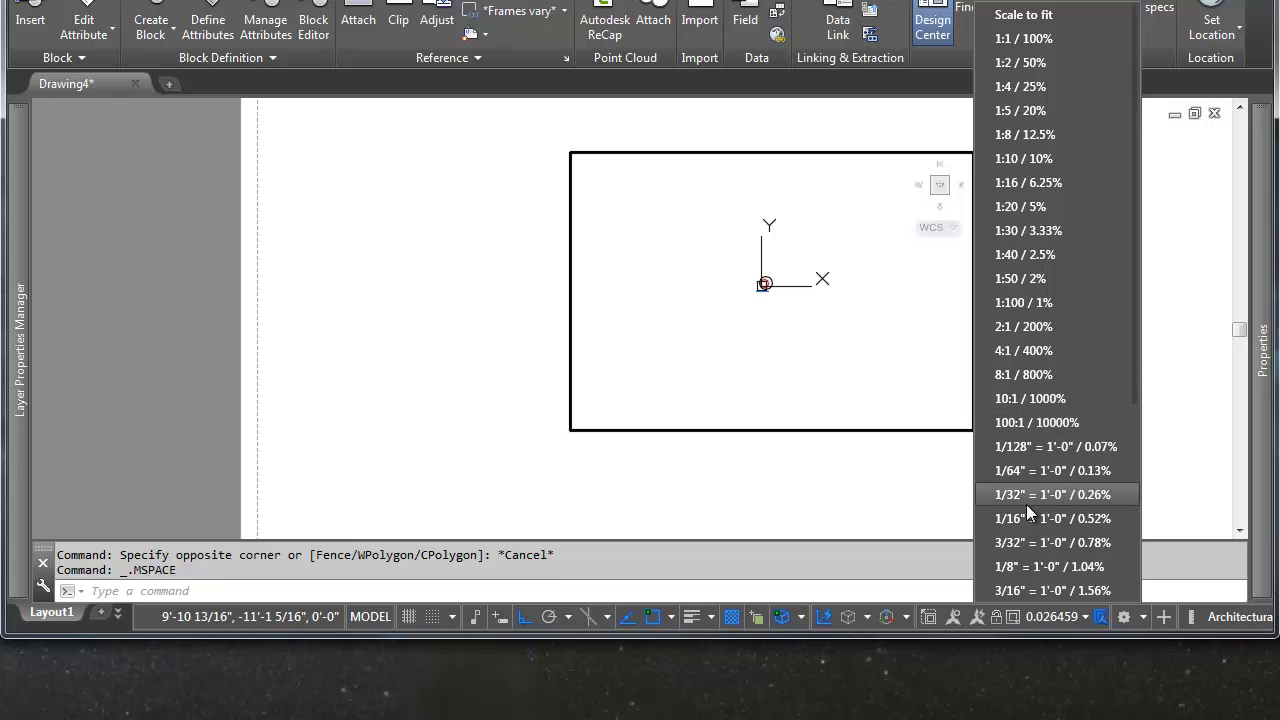
scroll(1030, 504, "down", 1)
scroll(1032, 504, "down", 1)
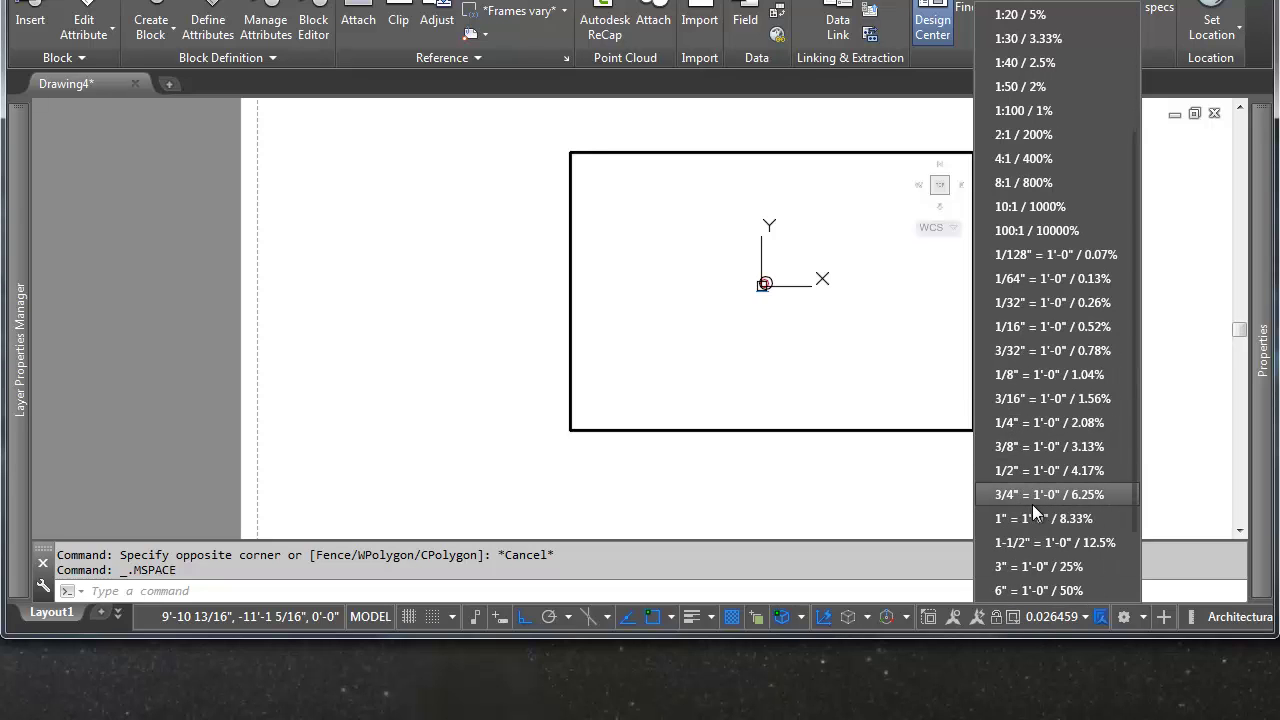
left_click(1032, 431)
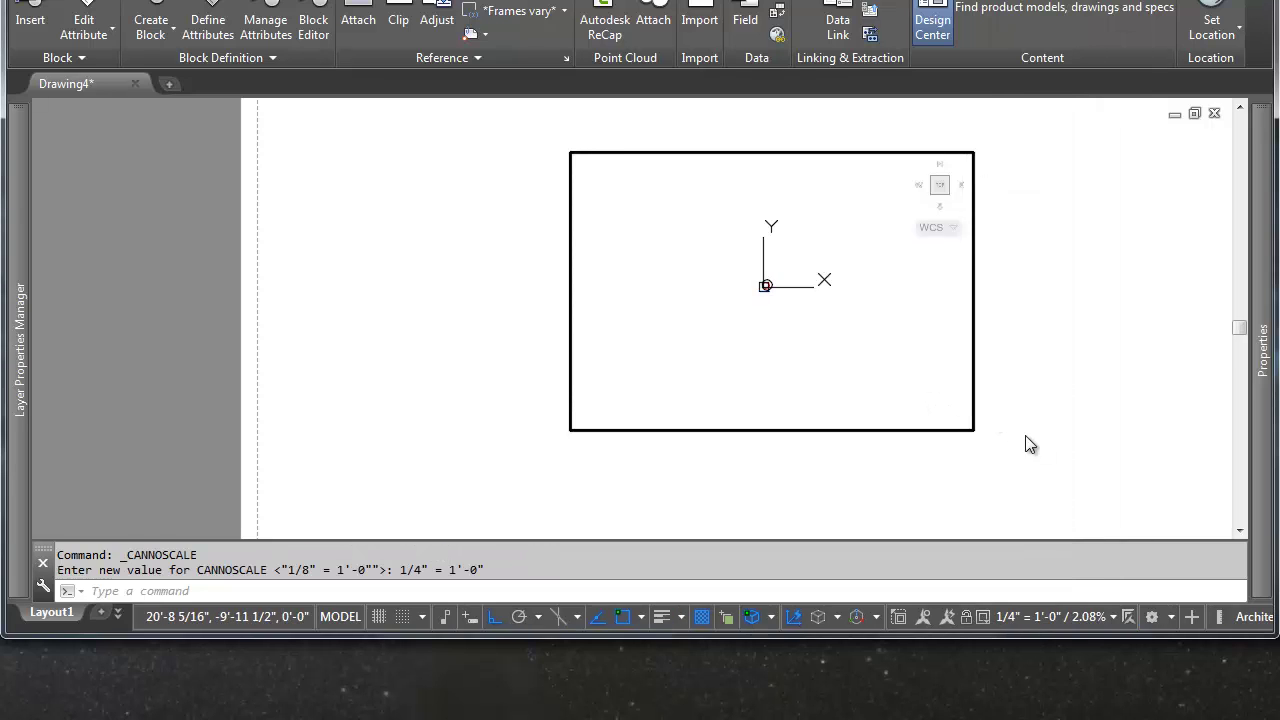
double_click(1010, 470)
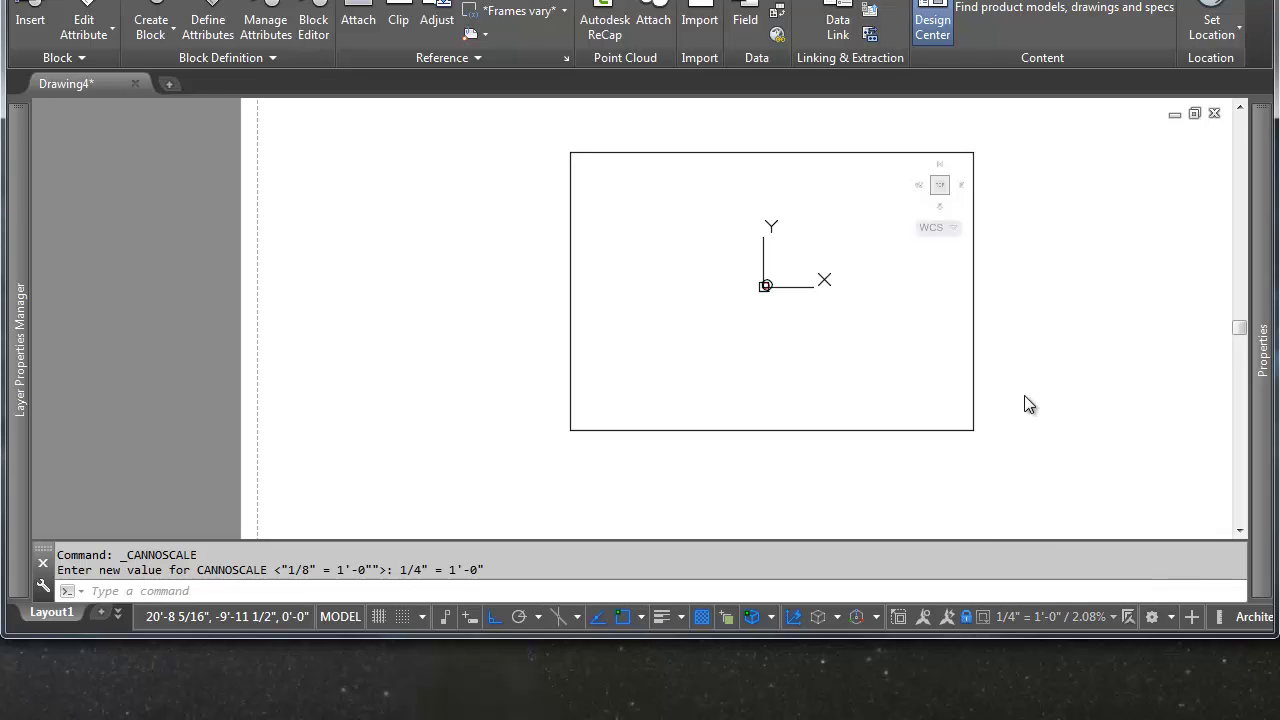
scroll(911, 320, "down", 5)
Step: VP-freeze layer 0 in the left viewport so only the red circle and blue line remain
scroll(780, 315, "up", 4)
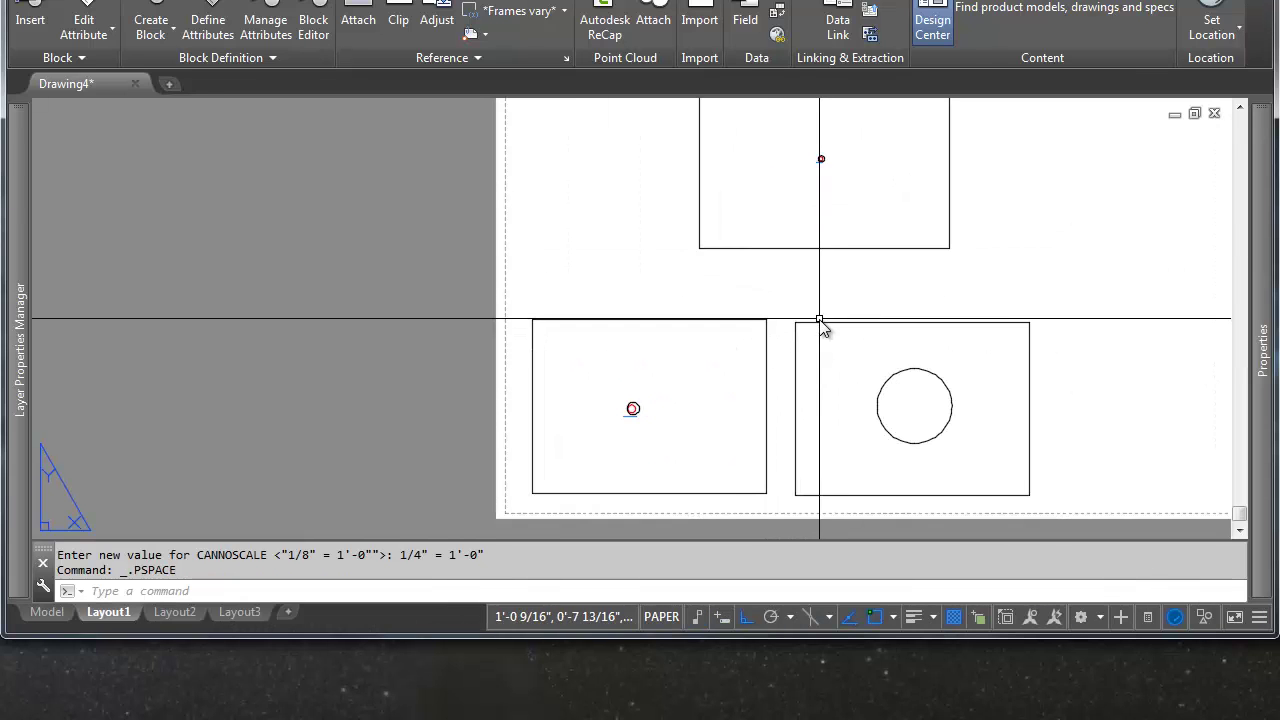
scroll(658, 410, "up", 6)
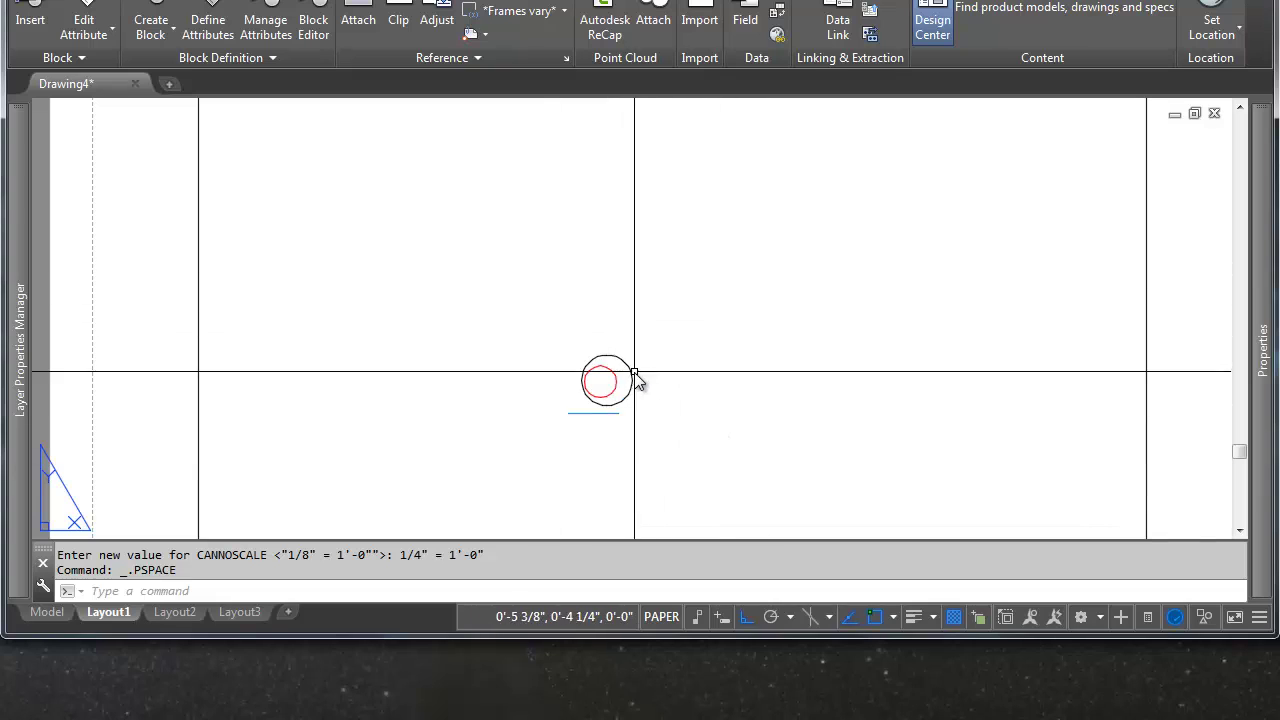
scroll(615, 395, "up", 4)
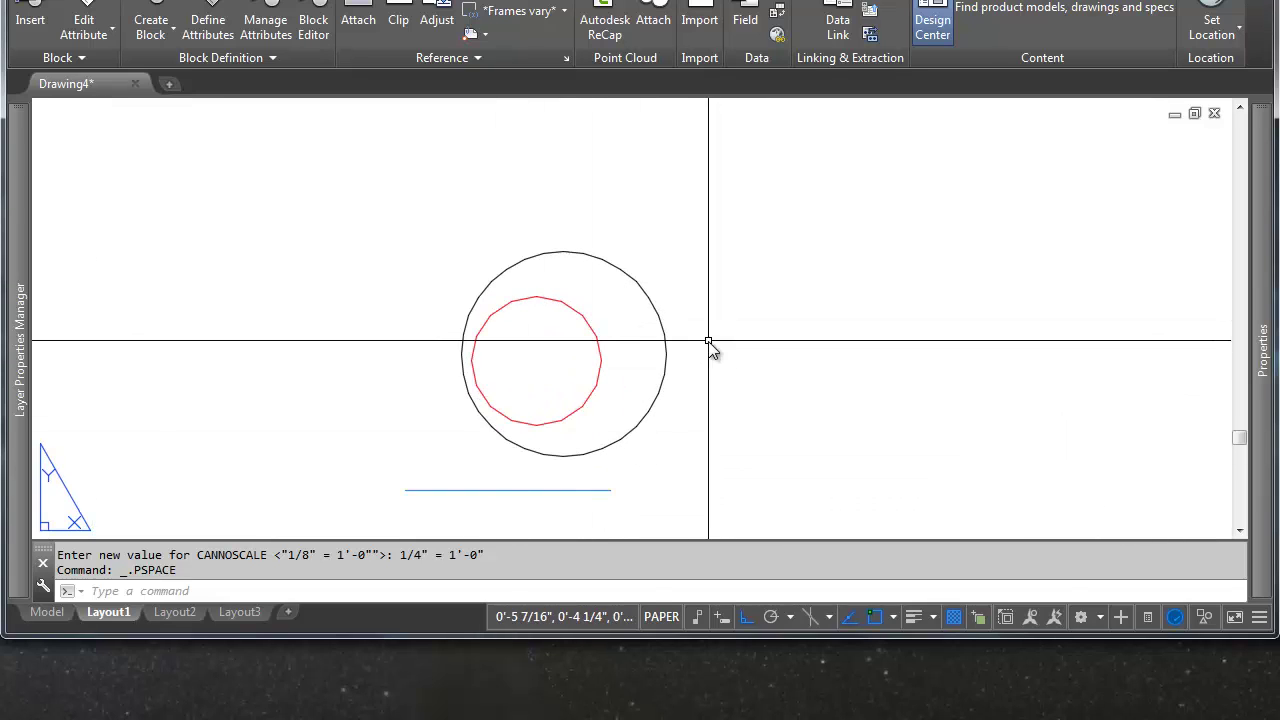
double_click(778, 365)
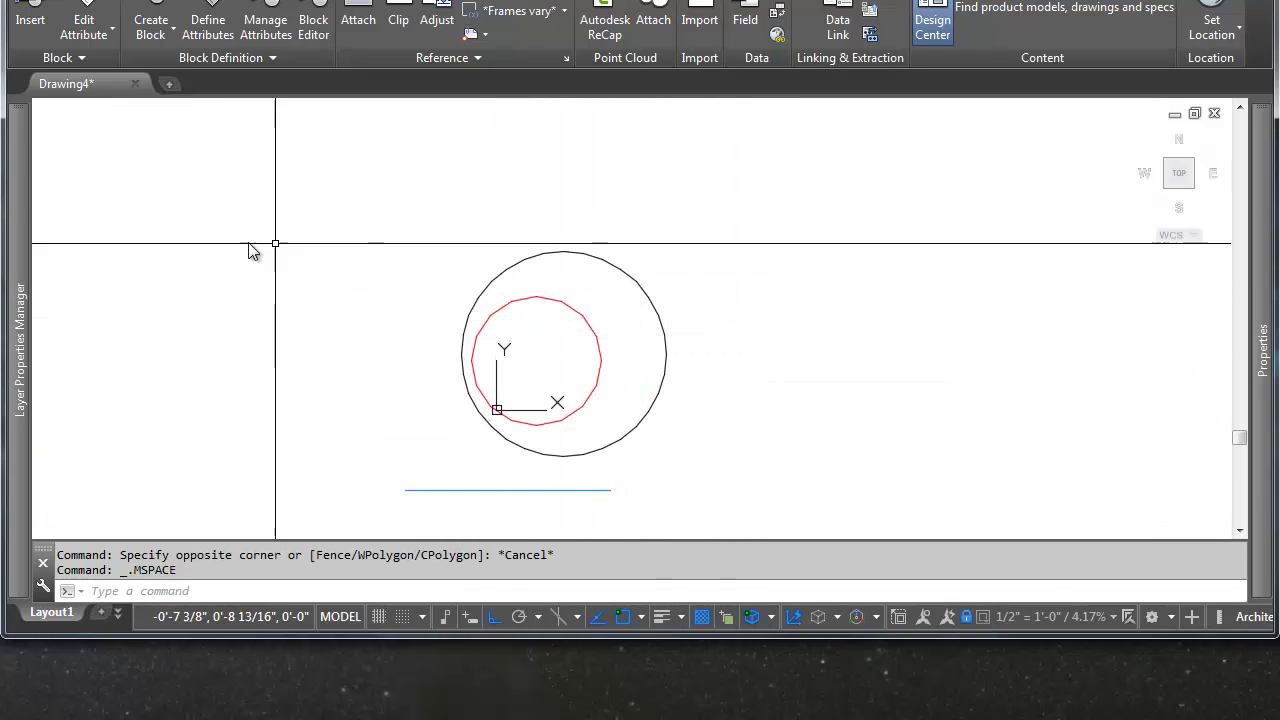
mouse_move(24, 323)
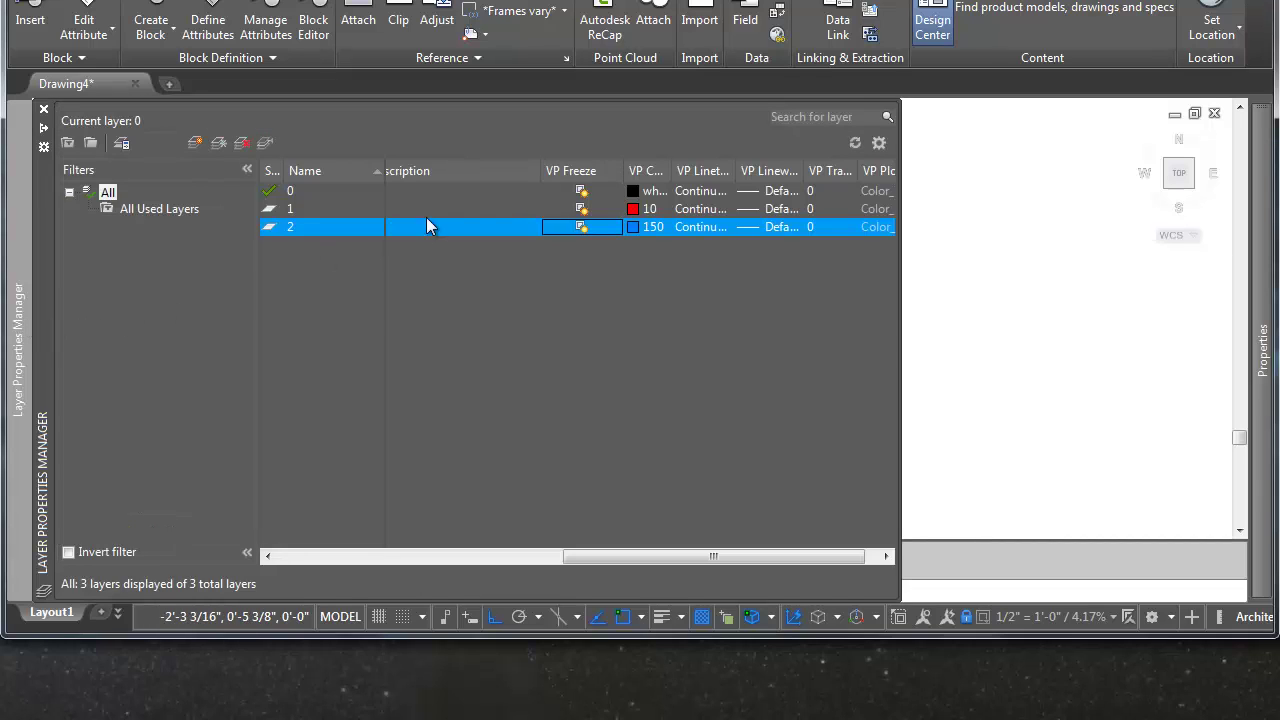
left_click(581, 192)
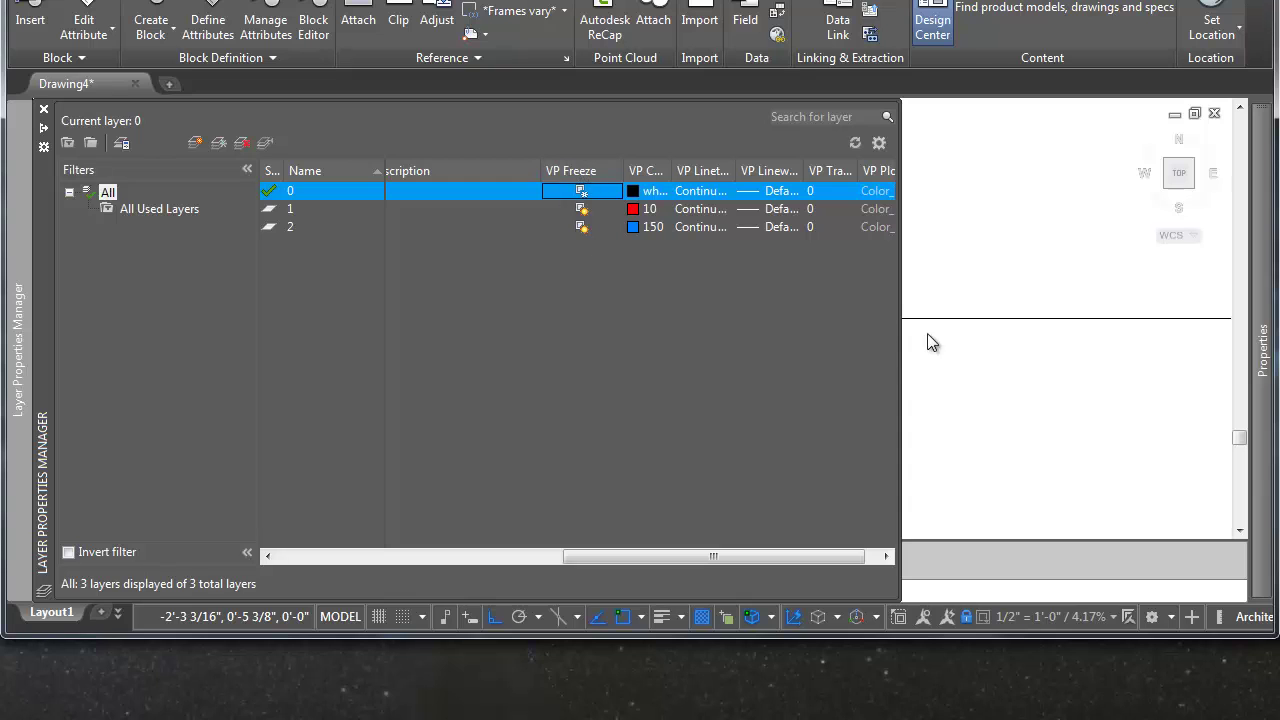
left_click(1055, 369)
scroll(779, 377, "down", 5)
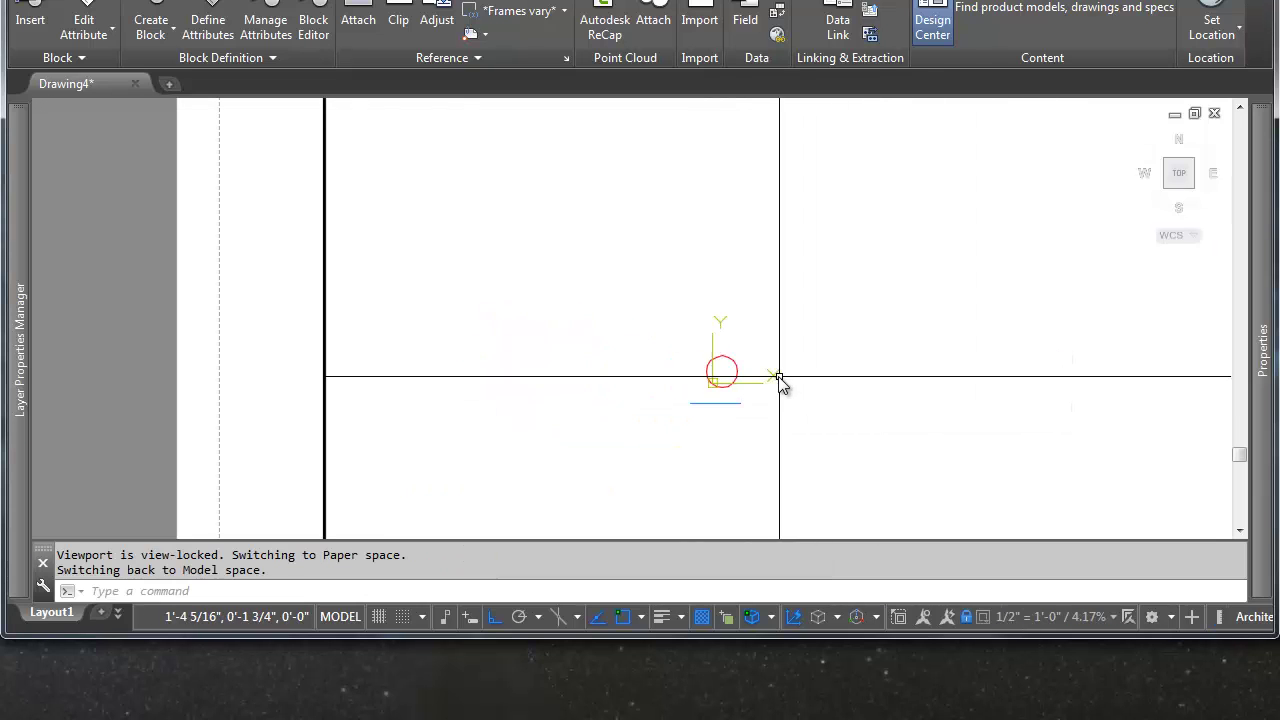
scroll(779, 377, "down", 5)
scroll(711, 354, "up", 6)
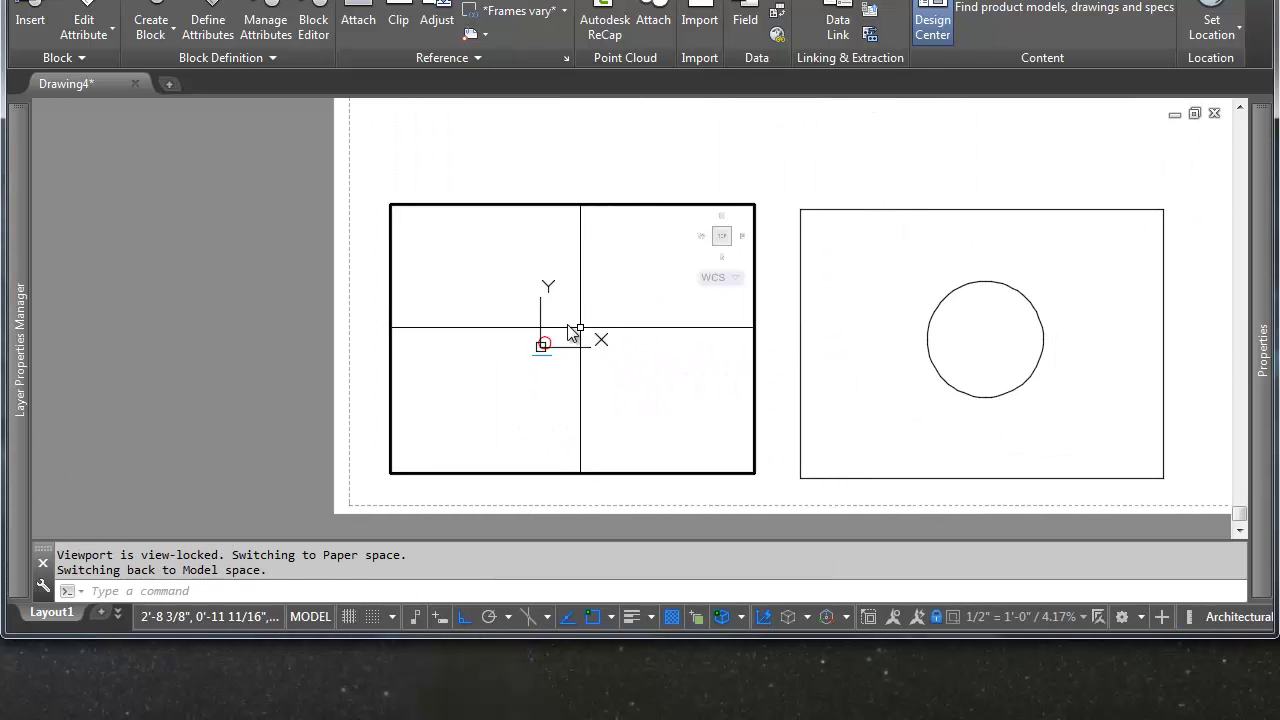
scroll(550, 345, "down", 3)
scroll(529, 363, "up", 6)
scroll(586, 337, "down", 5)
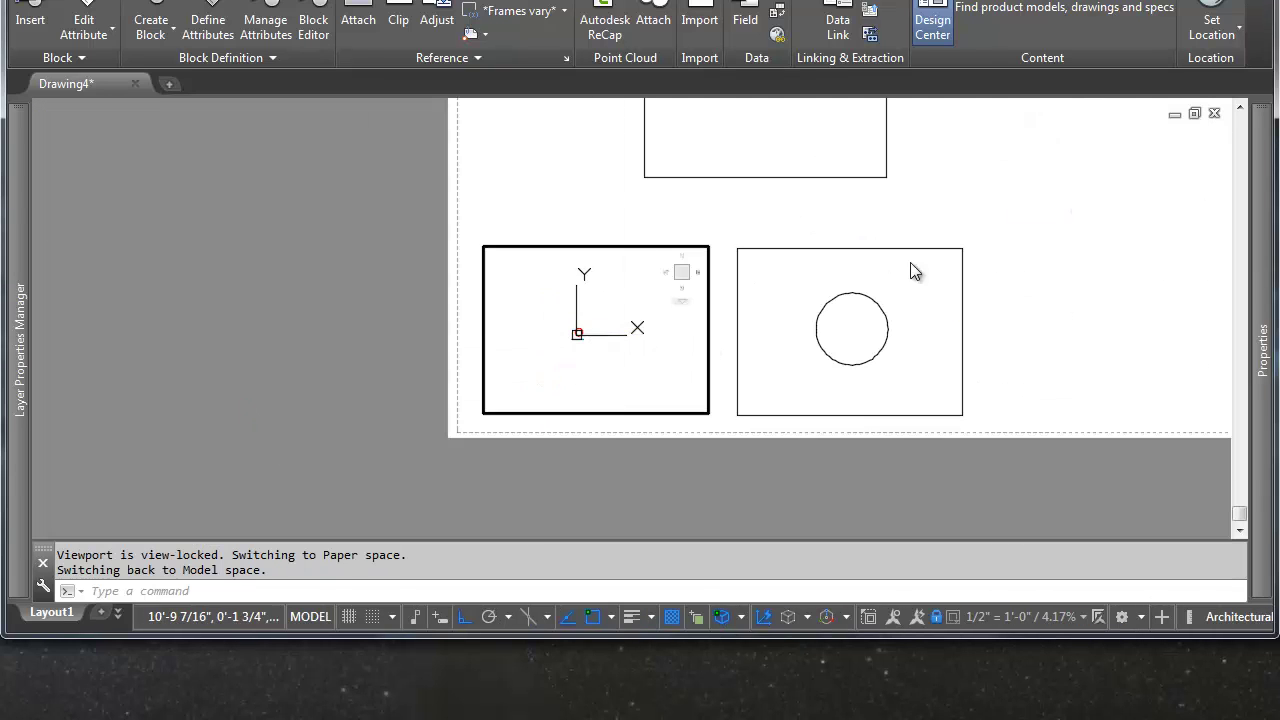
double_click(1034, 248)
Step: Pan the sheet toward the center and select the top 1/4" = 1'-0" viewport
scroll(788, 349, "up", 4)
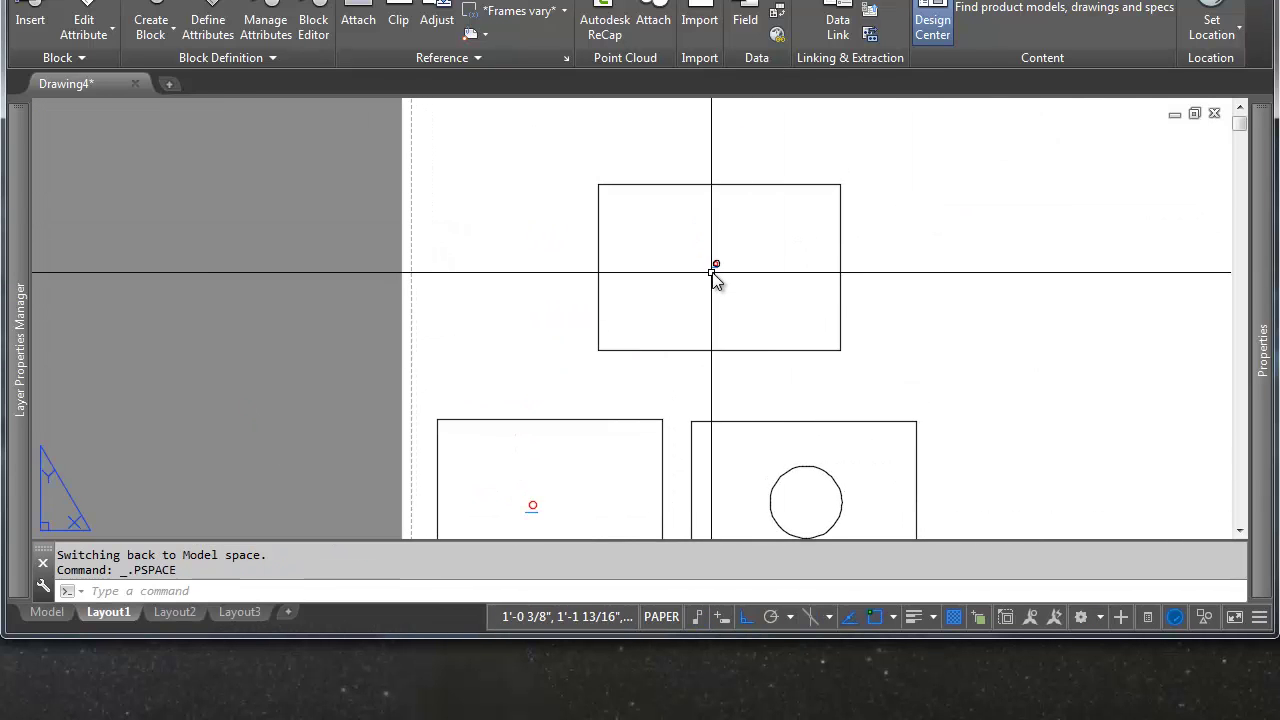
scroll(718, 266, "up", 4)
scroll(735, 286, "down", 8)
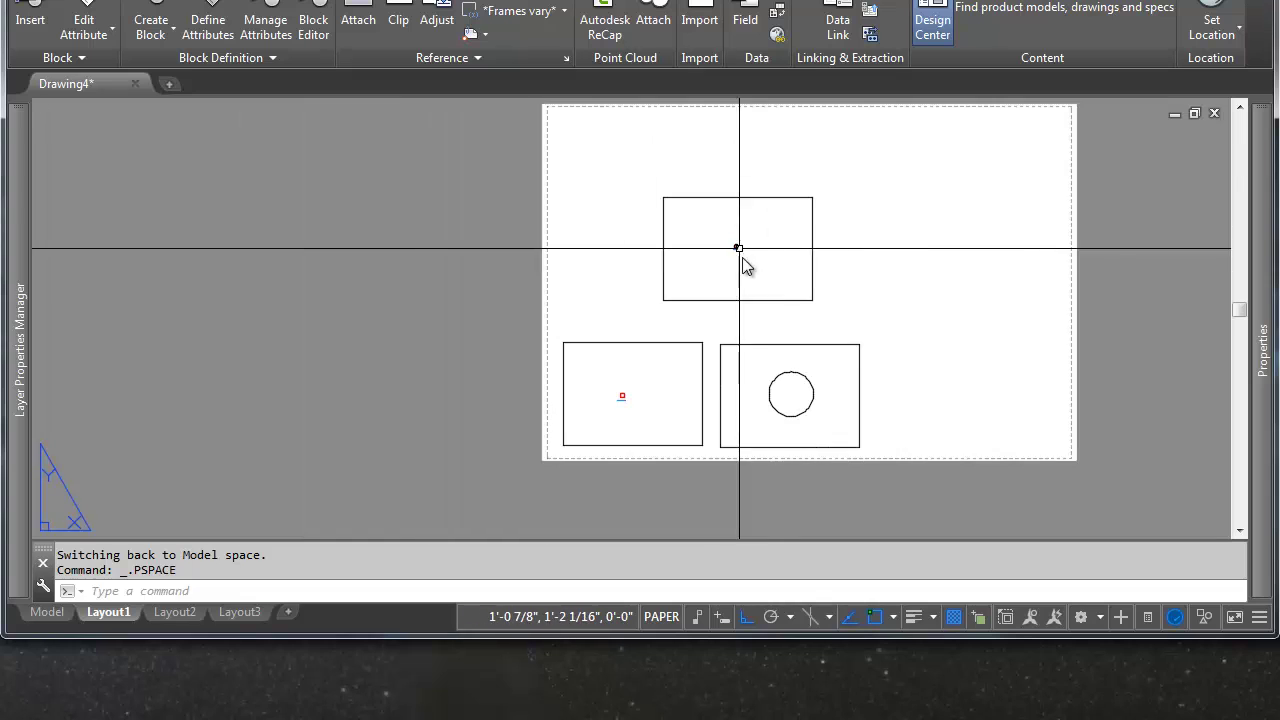
middle_click_drag(753, 289, 777, 318)
left_click(846, 217)
left_click(749, 303)
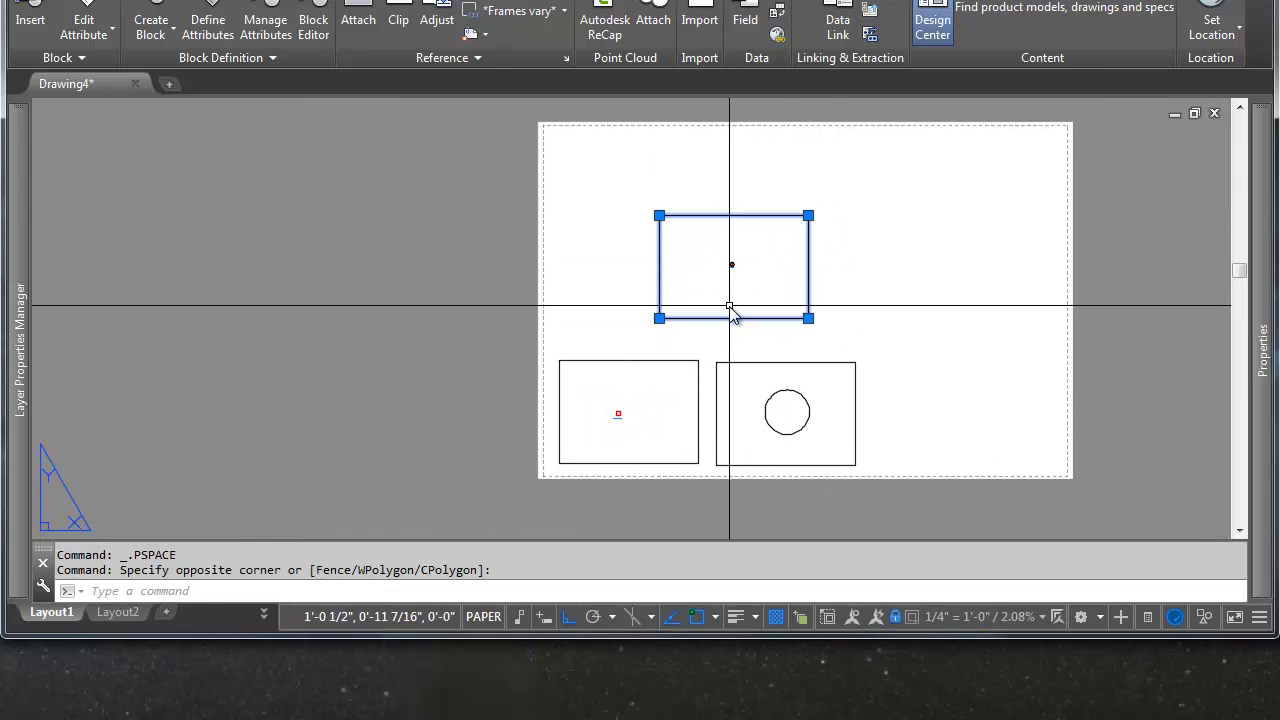